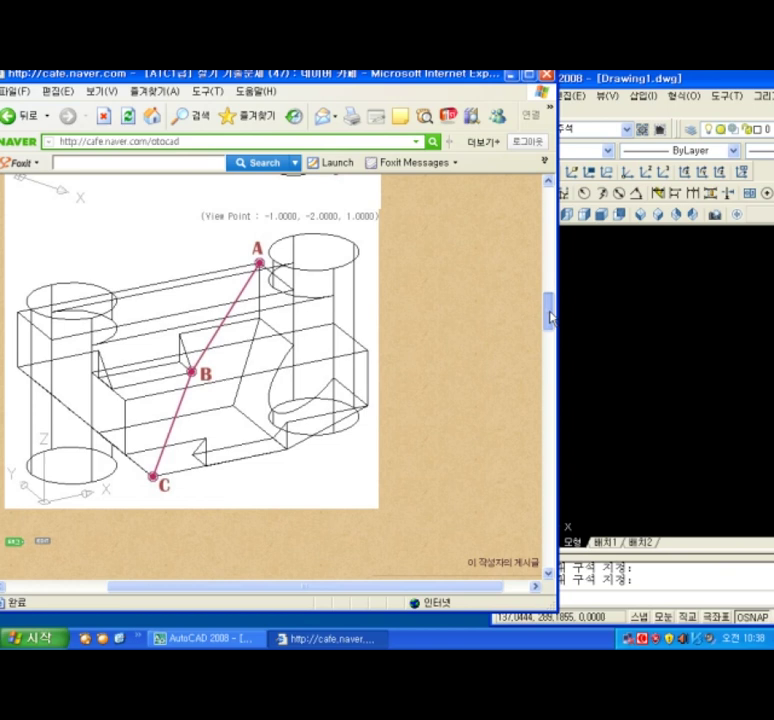
Bring the dimensioned TOP, FRONT and RIGHT views of the reference page into view and switch to AutoCAD.
{"action": "left_click_drag", "start_coordinate": [549, 317], "coordinate": [549, 250]}
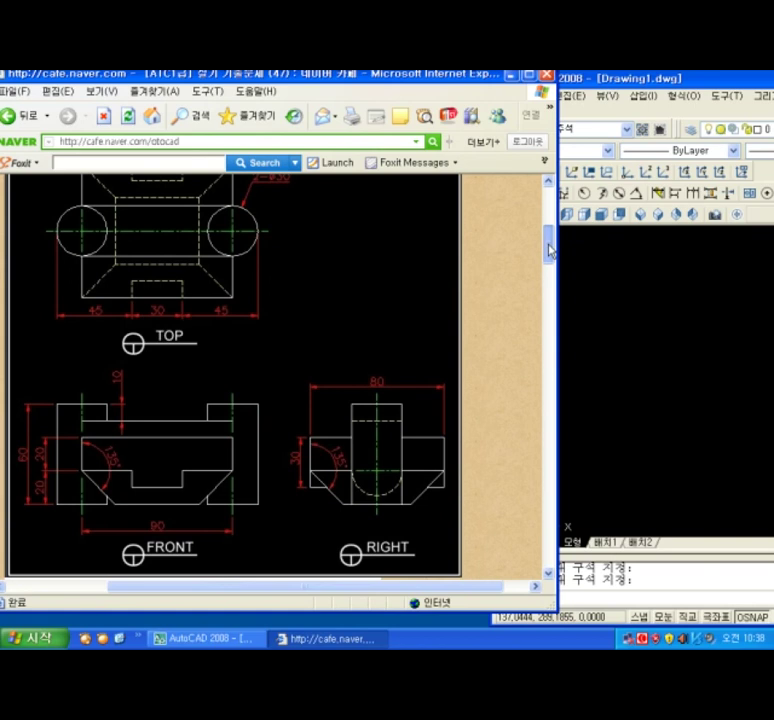
{"action": "mouse_move", "coordinate": [549, 250]}
{"action": "left_mouse_down"}
{"action": "mouse_move", "coordinate": [551, 306]}
{"action": "mouse_move", "coordinate": [550, 246]}
{"action": "left_mouse_up"}
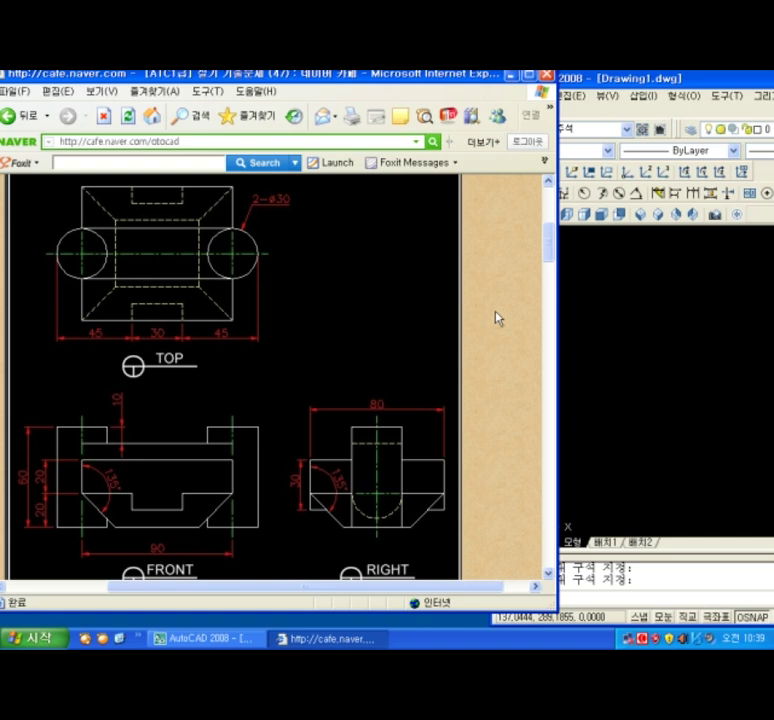
{"action": "left_click", "coordinate": [632, 344]}
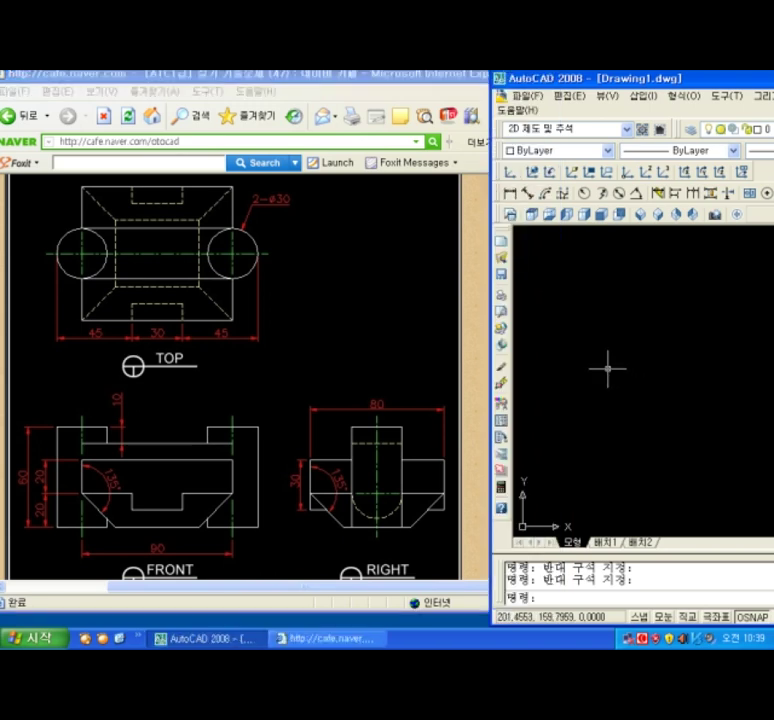
Draw a circle of radius 15 in the empty drawing area.
{"action": "type", "text": "c"}
{"action": "key", "text": "Return"}
{"action": "left_click", "coordinate": [571, 326]}
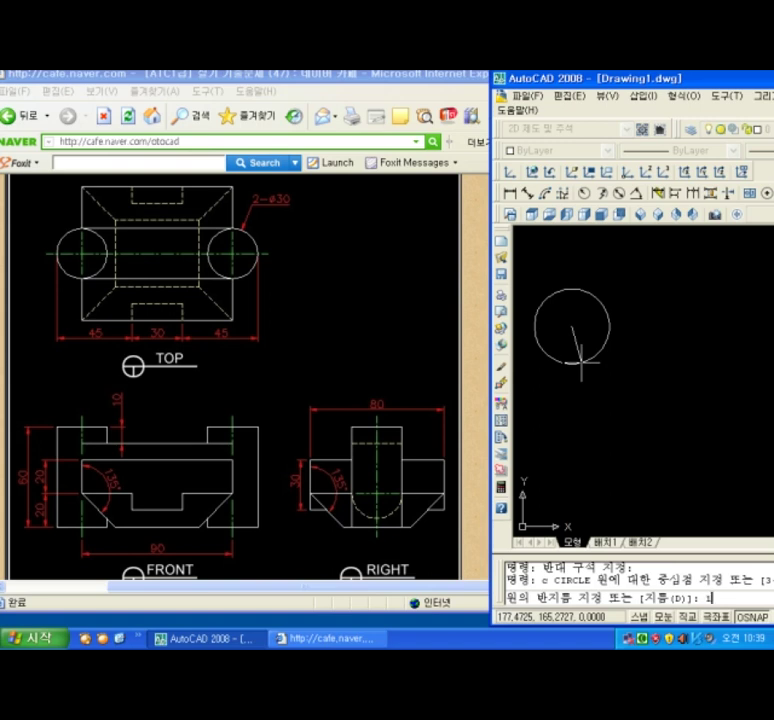
{"action": "type", "text": "15"}
{"action": "key", "text": "Return"}
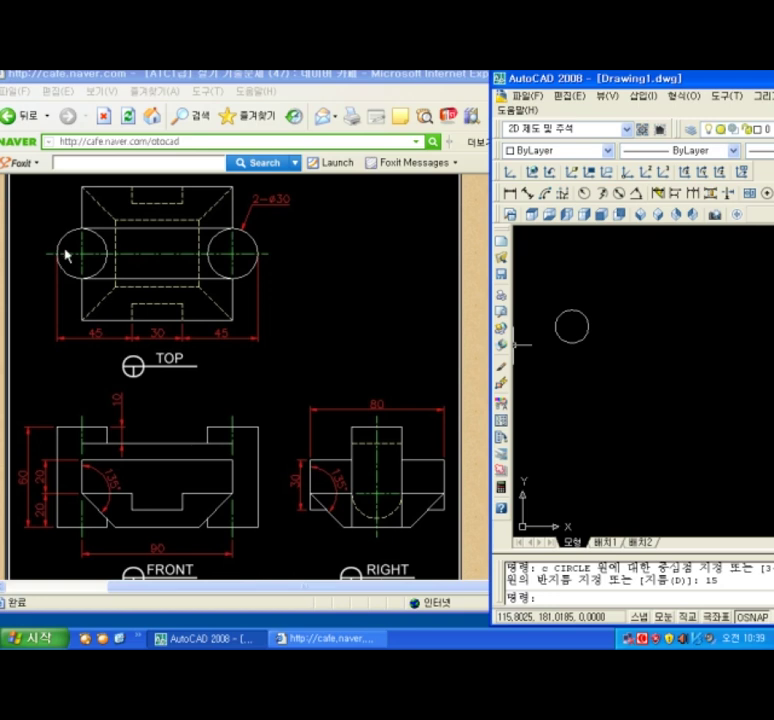
With Ortho on, draw a horizontal construction line about 120 long, running right from the circle's left quadrant.
{"action": "type", "text": "l"}
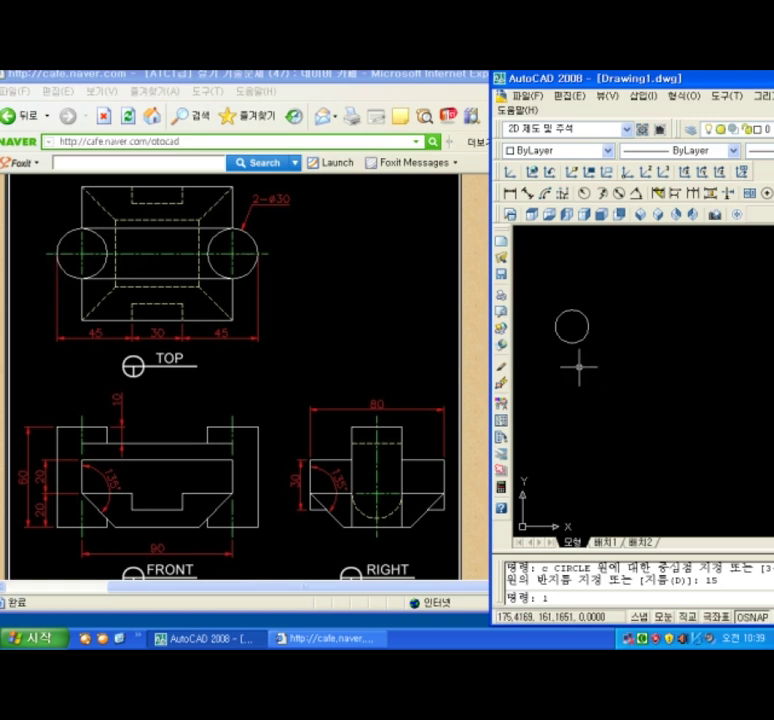
{"action": "key", "text": "Return"}
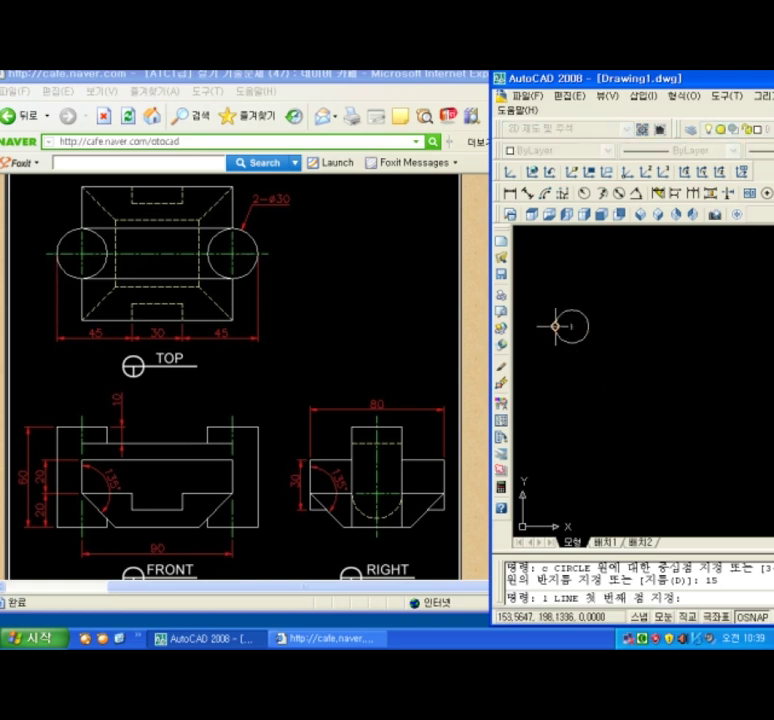
{"action": "left_click", "coordinate": [555, 326]}
{"action": "key", "text": "F8"}
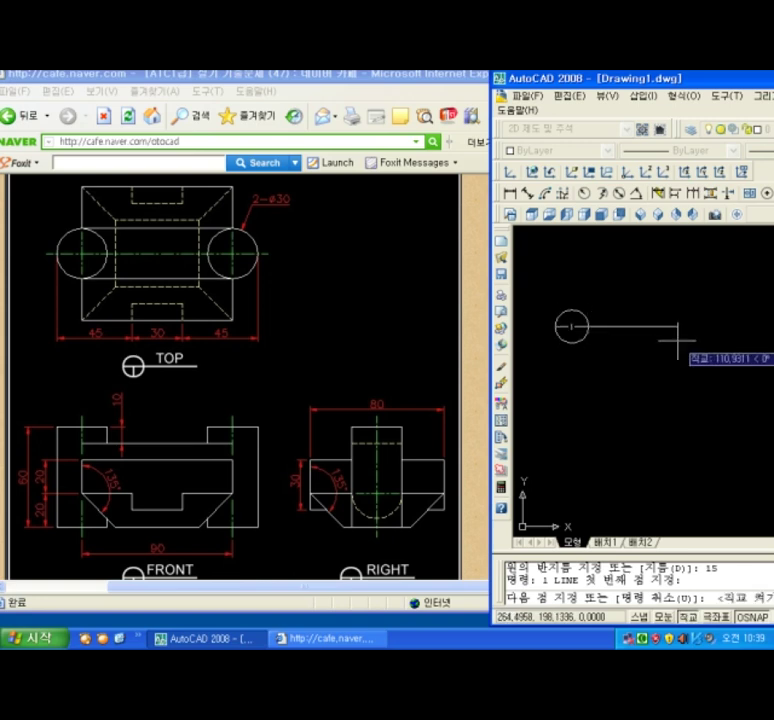
{"action": "left_click", "coordinate": [687, 340]}
{"action": "key", "text": "Return"}
{"action": "key", "text": "Return"}
{"action": "key", "text": "Escape"}
Copy the circle from its right quadrant to the right end of the construction line, and erase that line.
{"action": "type", "text": "co"}
{"action": "key", "text": "Return"}
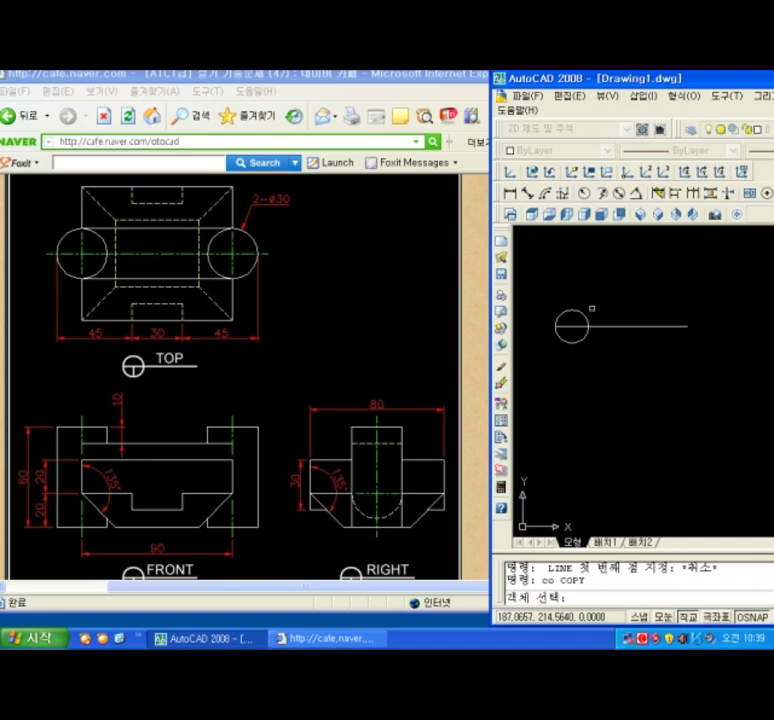
{"action": "left_click", "coordinate": [588, 326]}
{"action": "key", "text": "Return"}
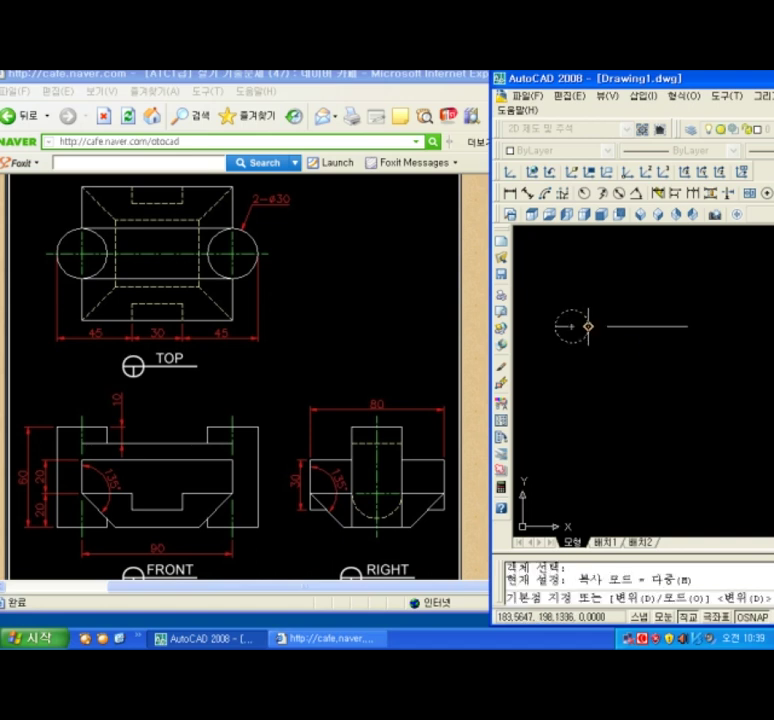
{"action": "left_click", "coordinate": [588, 326]}
{"action": "left_click", "coordinate": [672, 326]}
{"action": "key", "text": "Return"}
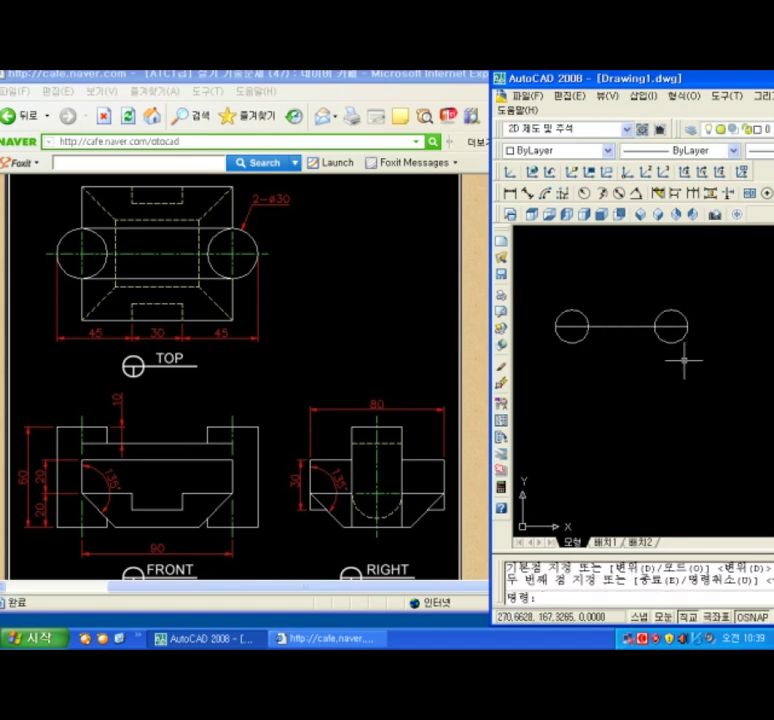
{"action": "left_click", "coordinate": [618, 326]}
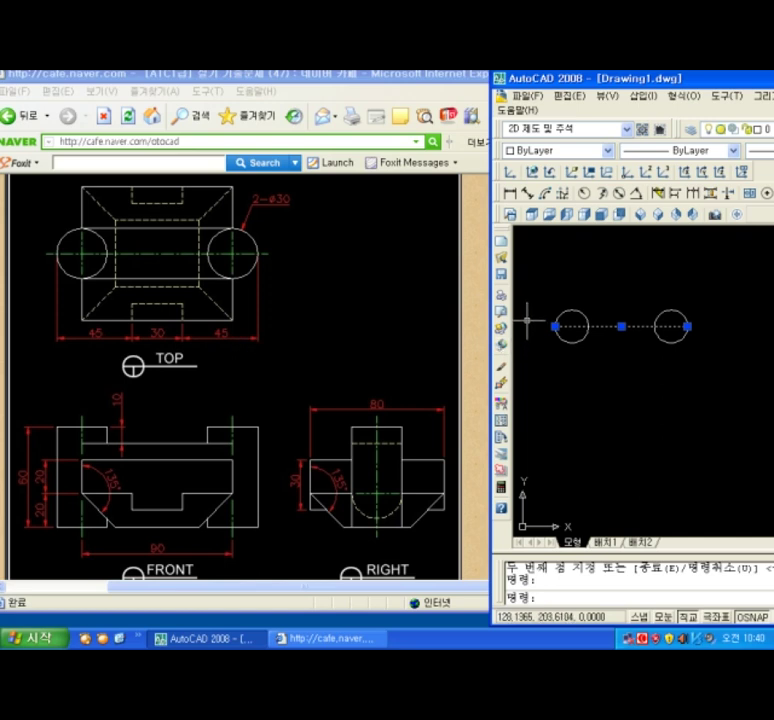
{"action": "key", "text": "Delete"}
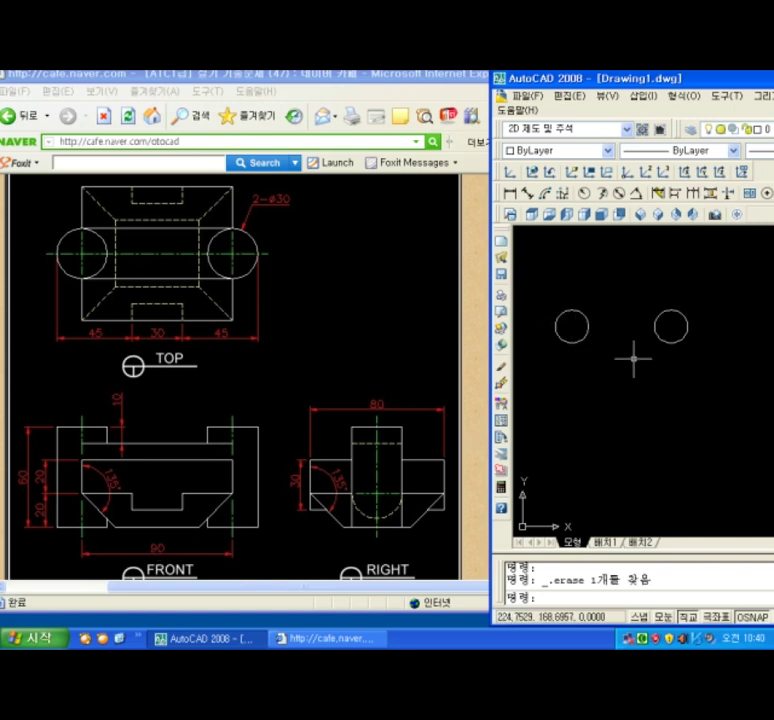
Connect the two circles with horizontal lines between their top quadrants and between their bottom quadrants.
{"action": "type", "text": "l"}
{"action": "key", "text": "Return"}
{"action": "left_click", "coordinate": [572, 322]}
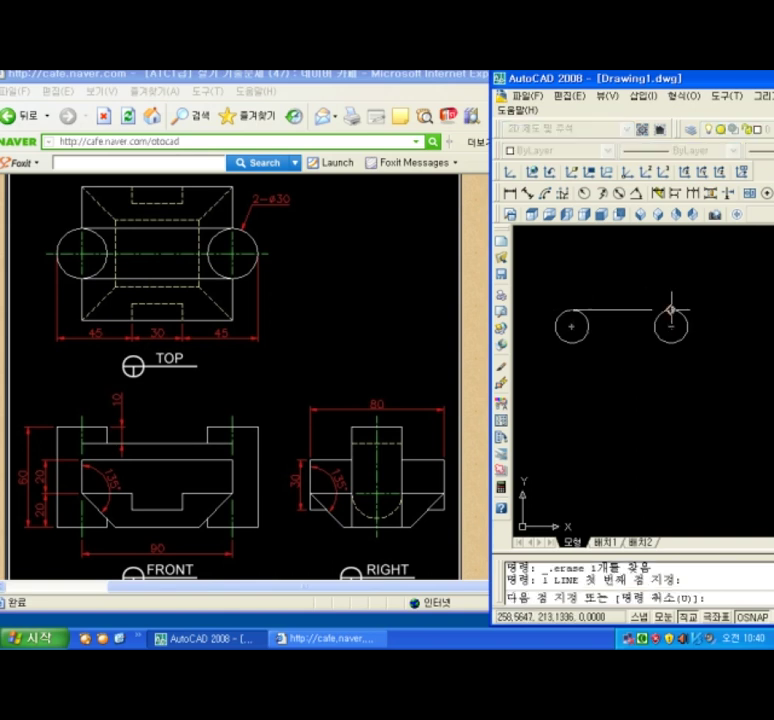
{"action": "left_click", "coordinate": [670, 312]}
{"action": "key", "text": "Return"}
{"action": "key", "text": "Return"}
{"action": "left_click", "coordinate": [572, 342]}
{"action": "left_click", "coordinate": [670, 342]}
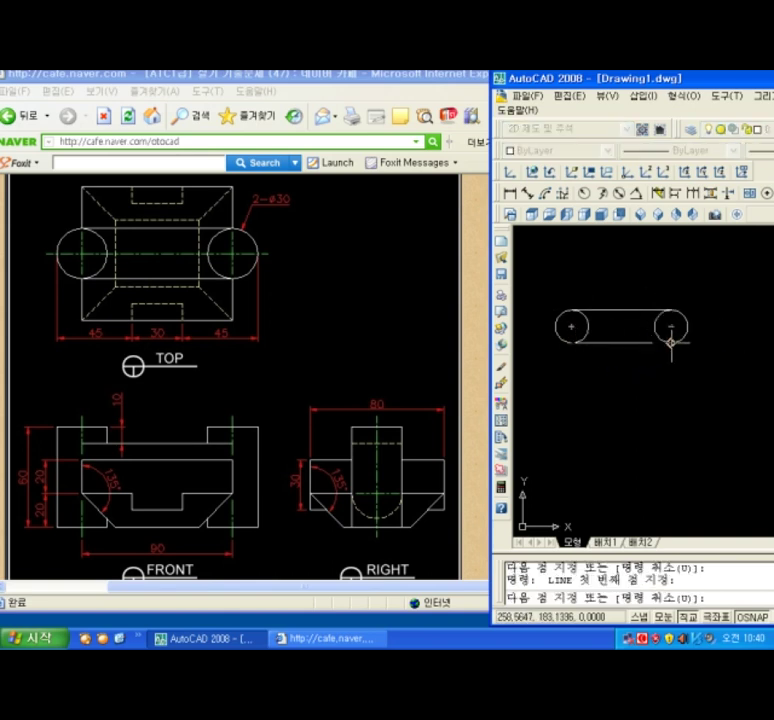
{"action": "key", "text": "Return"}
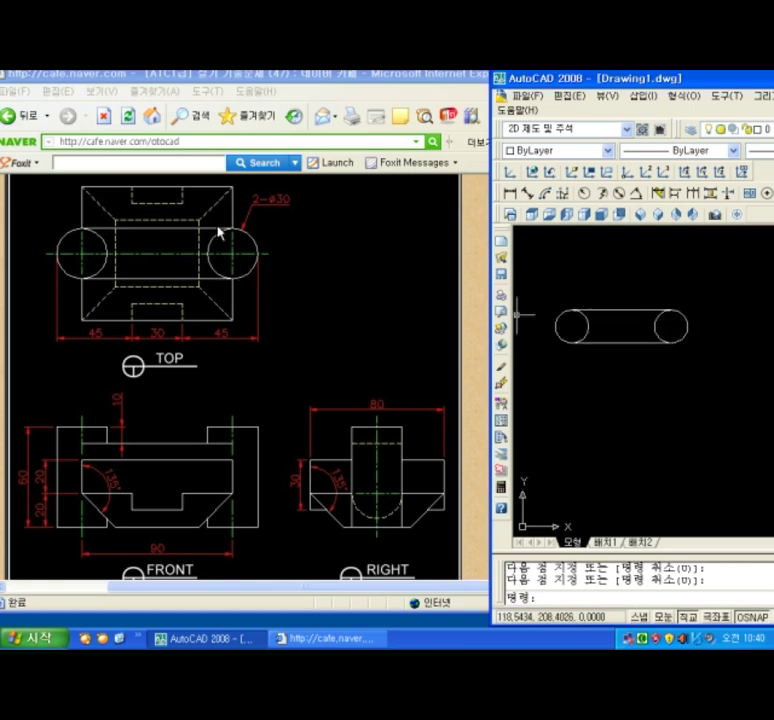
{"action": "middle_click_drag", "start_coordinate": [597, 485], "coordinate": [595, 442]}
{"action": "type", "text": "ㄷ"}
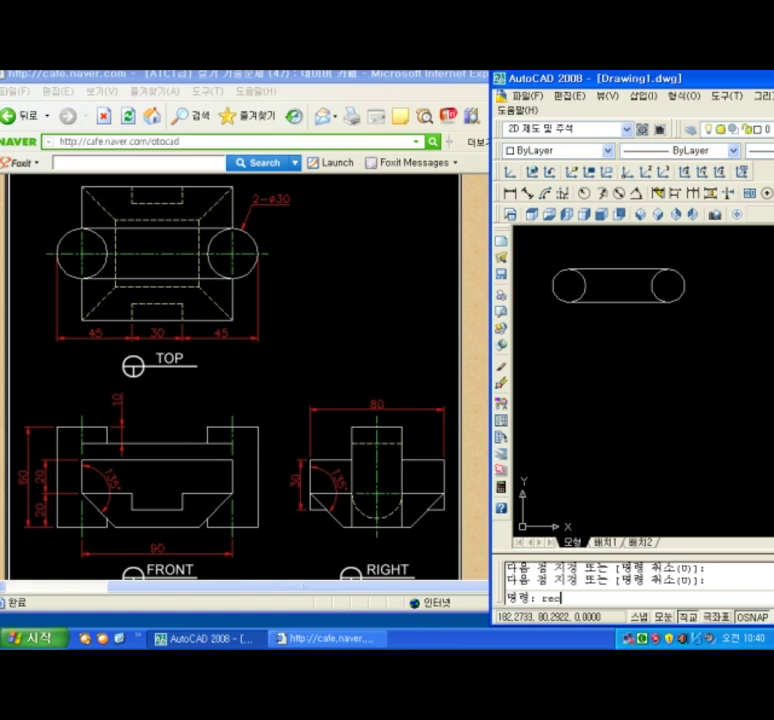
{"action": "type", "text": "ec"}
{"action": "key", "text": "Return"}
{"action": "left_click", "coordinate": [575, 489]}
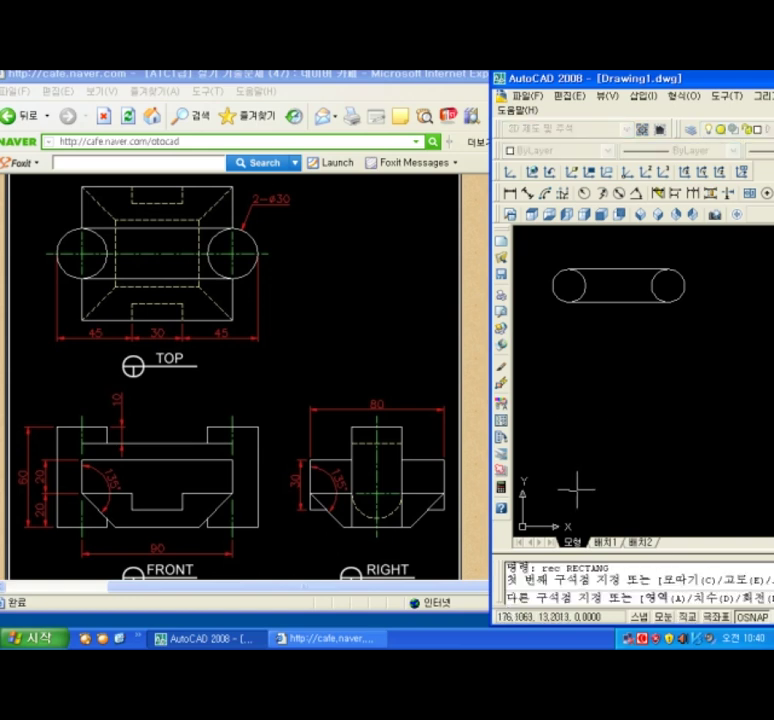
{"action": "key", "text": "Escape"}
Draw a 90 by 40 rectangle below the two circles and explode it into separate lines.
{"action": "type", "text": "rec"}
{"action": "key", "text": "Return"}
{"action": "left_click", "coordinate": [579, 455]}
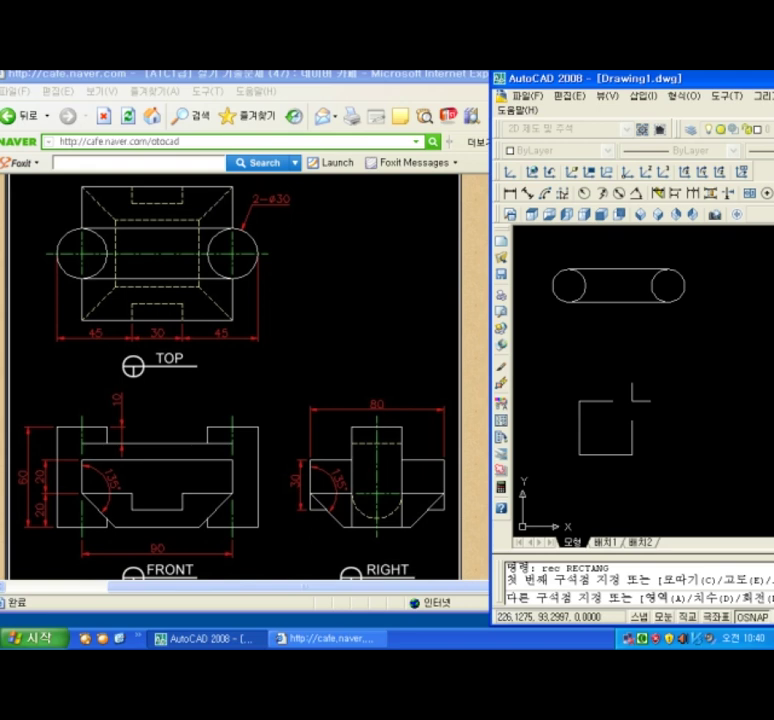
{"action": "key", "text": "Return"}
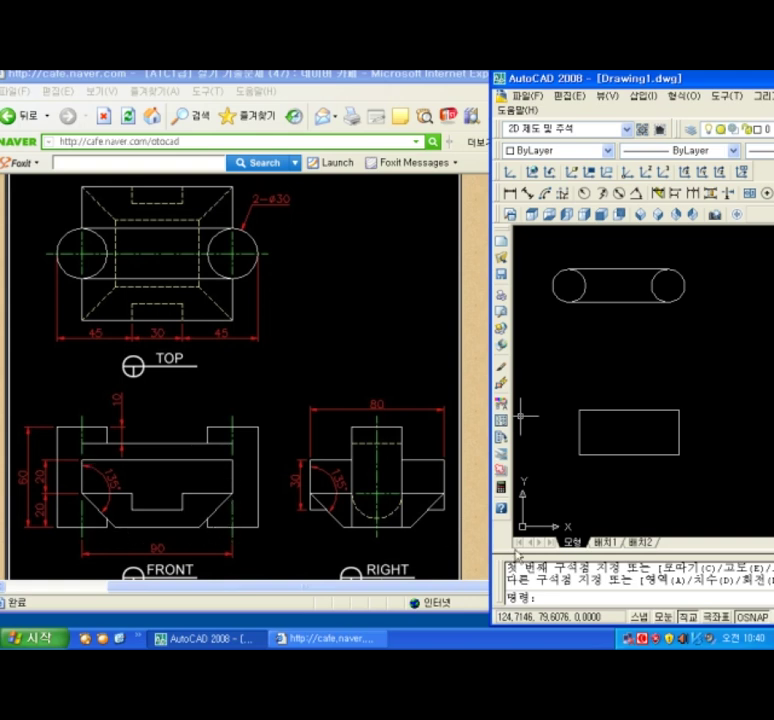
{"action": "type", "text": "x"}
{"action": "key", "text": "Return"}
{"action": "left_click", "coordinate": [650, 406]}
{"action": "key", "text": "Return"}
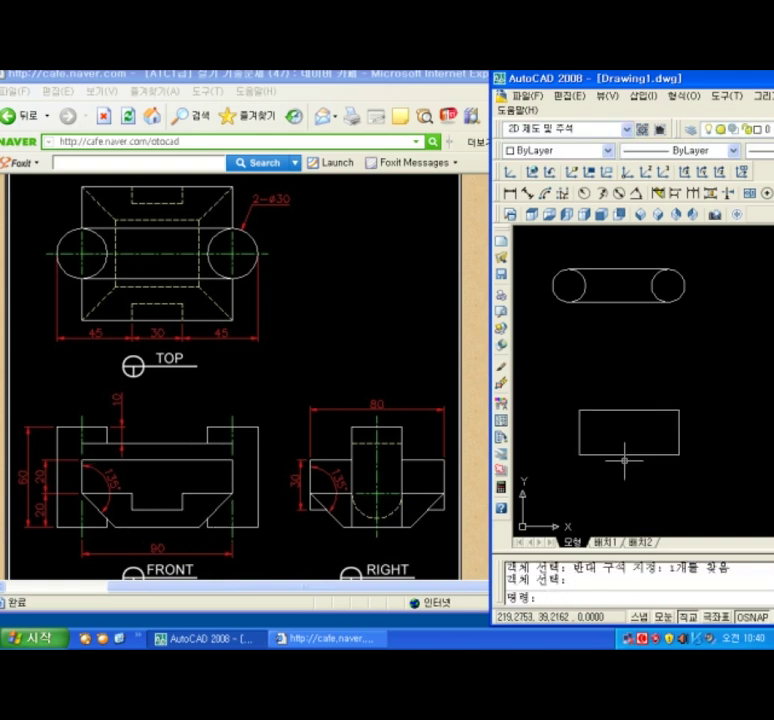
Offset the rectangle's top edge 20 downward.
{"action": "type", "text": "o"}
{"action": "key", "text": "Return"}
{"action": "type", "text": "20"}
{"action": "key", "text": "Return"}
{"action": "left_click", "coordinate": [628, 410]}
{"action": "left_click", "coordinate": [600, 446]}
{"action": "key", "text": "Return"}
Draw a line at -45 degrees from the left end of the middle horizontal line to beyond the rectangle's bottom edge.
{"action": "scroll", "coordinate": [597, 448], "scroll_direction": "up", "scroll_amount": 3}
{"action": "type", "text": "l"}
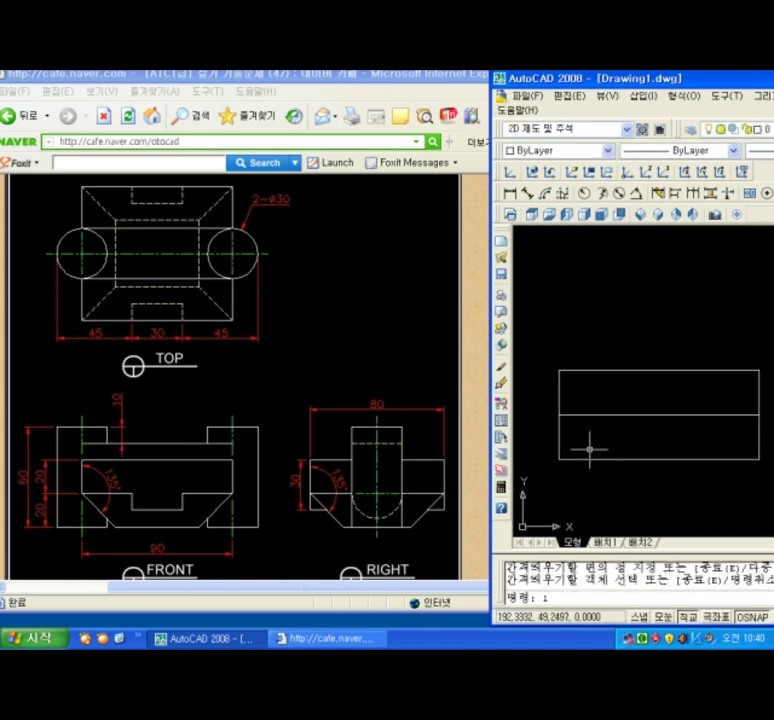
{"action": "key", "text": "Return"}
{"action": "left_click", "coordinate": [557, 414]}
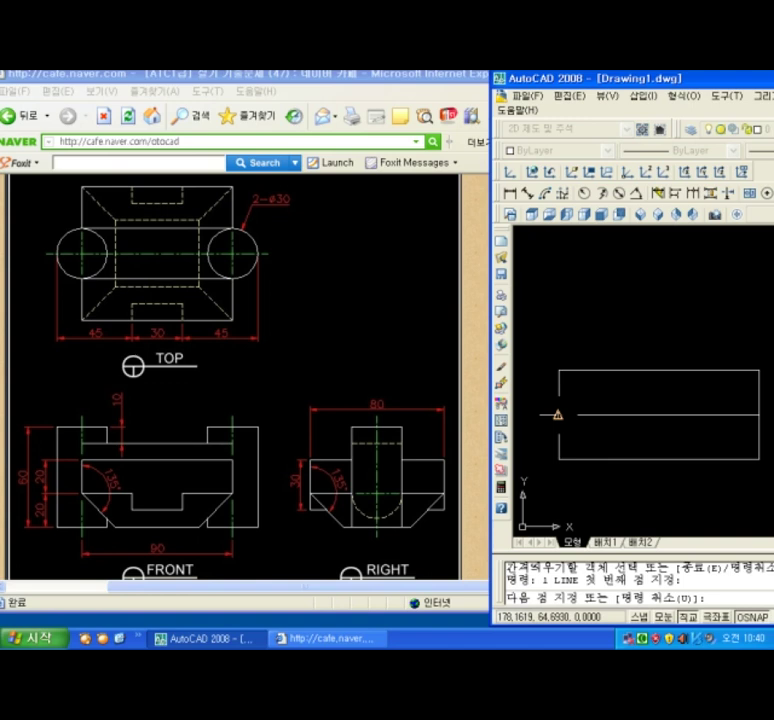
{"action": "type", "text": "<-45"}
{"action": "key", "text": "Return"}
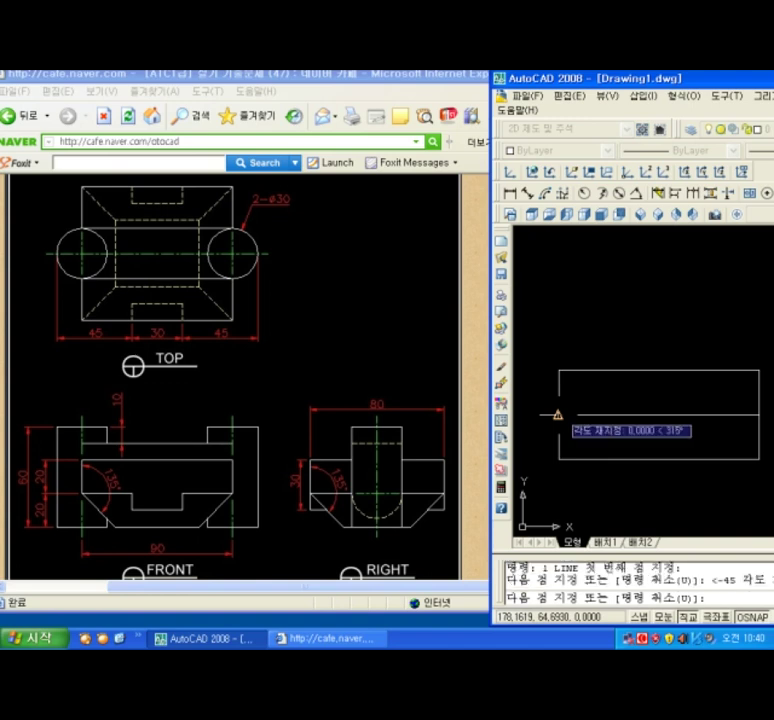
{"action": "left_click", "coordinate": [617, 501]}
{"action": "key", "text": "Return"}
{"action": "key", "text": "Return"}
{"action": "key", "text": "Escape"}
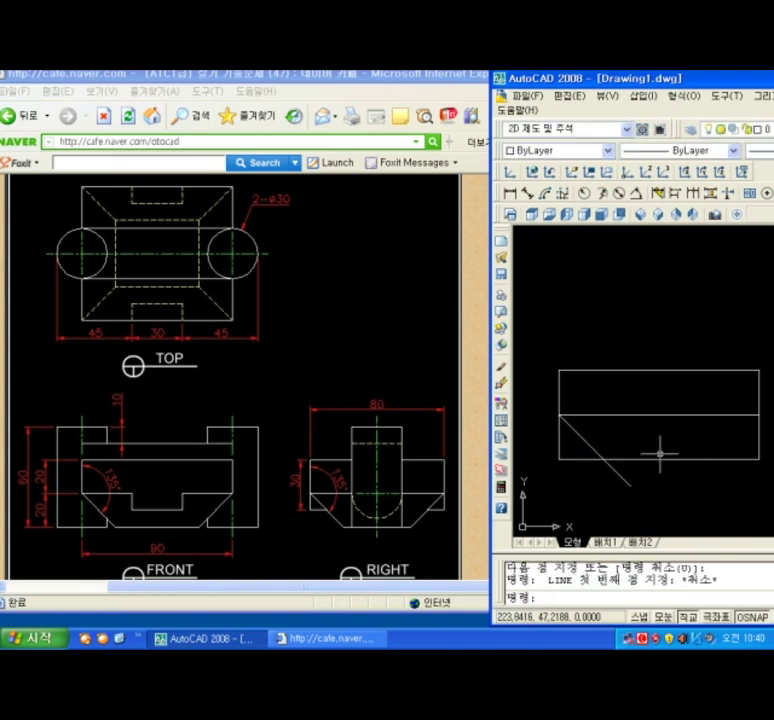
Mirror the sloped line about the vertical axis through the midpoint of the top edge, keeping the original.
{"action": "type", "text": "mi"}
{"action": "key", "text": "Return"}
{"action": "left_click", "coordinate": [609, 443]}
{"action": "left_click", "coordinate": [583, 433]}
{"action": "key", "text": "Return"}
{"action": "left_click", "coordinate": [659, 370]}
{"action": "left_click", "coordinate": [659, 443]}
{"action": "key", "text": "Return"}
Trim the sloped lines below the bottom edge and cut off the rectangle's two lower corners outside them.
{"action": "middle_click_drag", "start_coordinate": [639, 463], "coordinate": [622, 463]}
{"action": "type", "text": "tr"}
{"action": "key", "text": "Return"}
{"action": "key", "text": "Return"}
{"action": "left_click", "coordinate": [608, 481]}
{"action": "left_click", "coordinate": [564, 461]}
{"action": "left_click", "coordinate": [693, 470]}
{"action": "left_click", "coordinate": [691, 471]}
{"action": "left_click", "coordinate": [648, 401]}
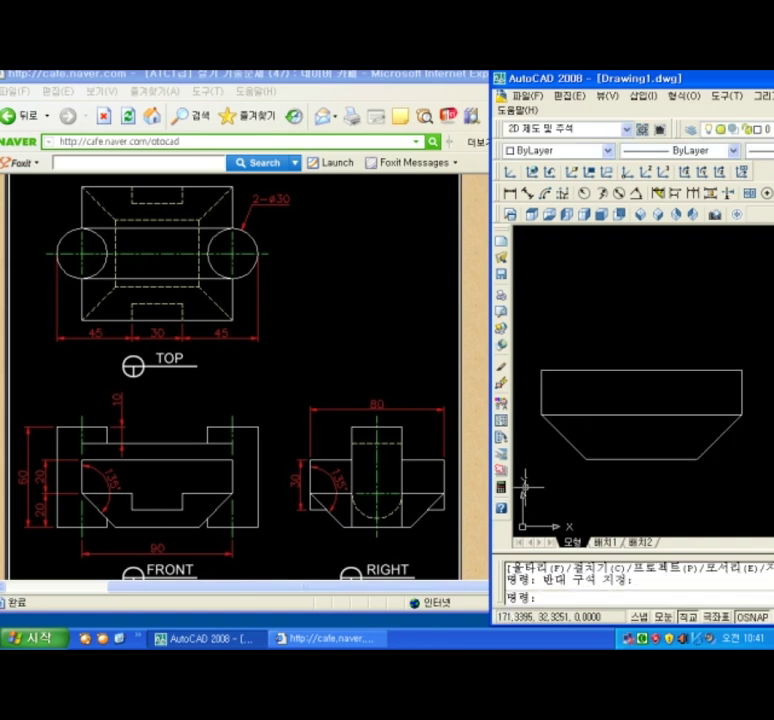
Draw a vertical centre line from the midpoint of the top edge to the bottom edge of the front profile.
{"action": "type", "text": "l"}
{"action": "key", "text": "Return"}
{"action": "left_click", "coordinate": [641, 370]}
{"action": "left_click", "coordinate": [641, 459]}
{"action": "key", "text": "Return"}
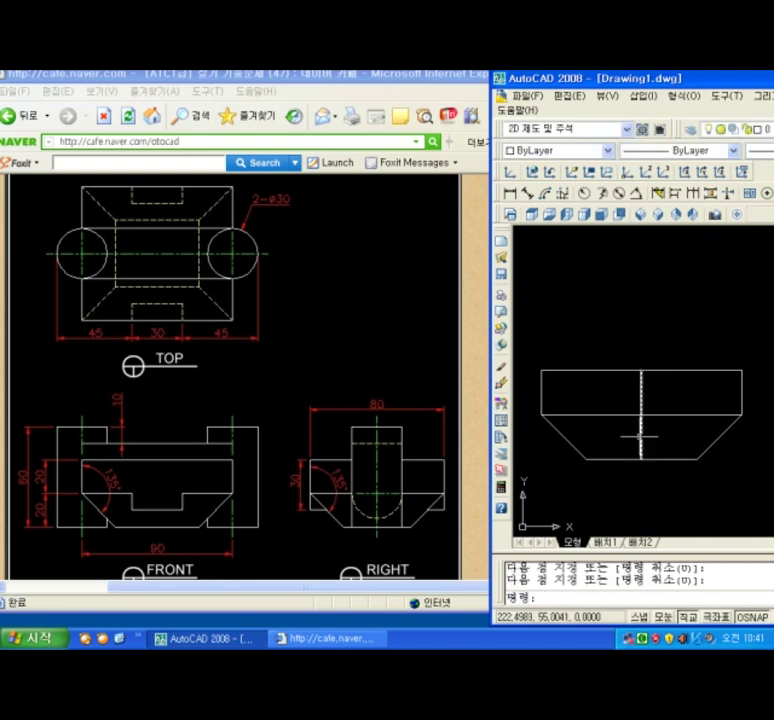
Offset the middle horizontal line 10 downward.
{"action": "type", "text": "o"}
{"action": "key", "text": "Return"}
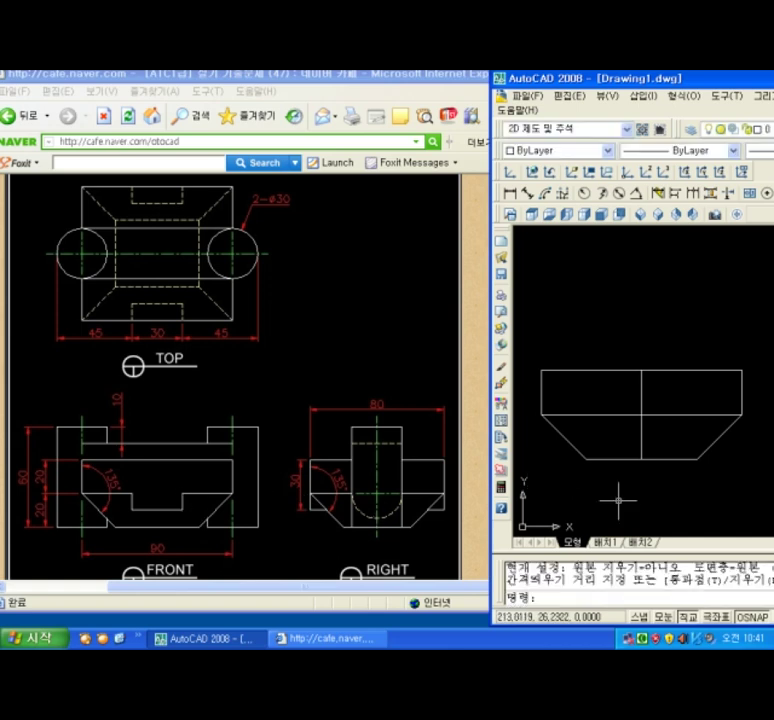
{"action": "key", "text": "Return"}
{"action": "left_click", "coordinate": [625, 416]}
{"action": "left_click", "coordinate": [625, 425]}
{"action": "key", "text": "Return"}
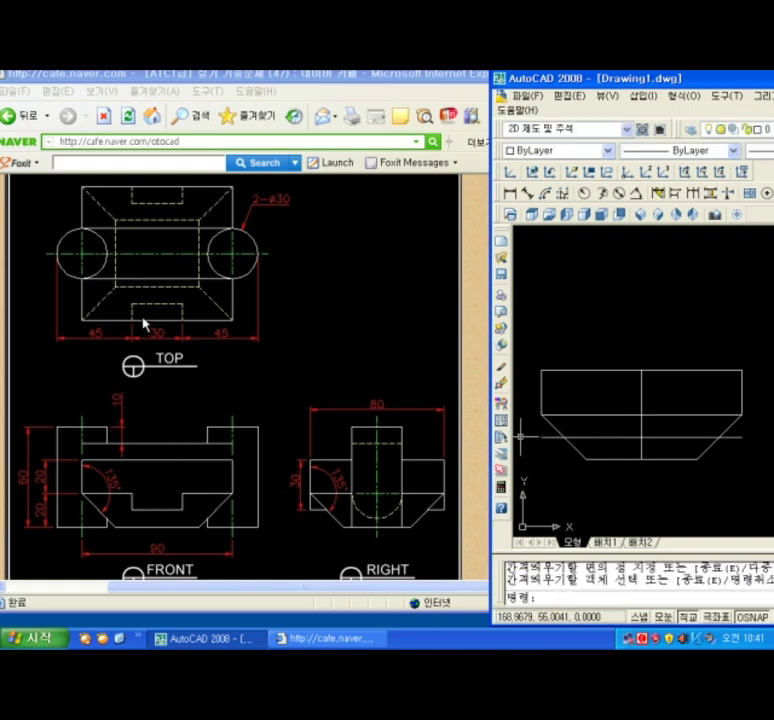
Offset the vertical centre line 15 to each side.
{"action": "type", "text": "o"}
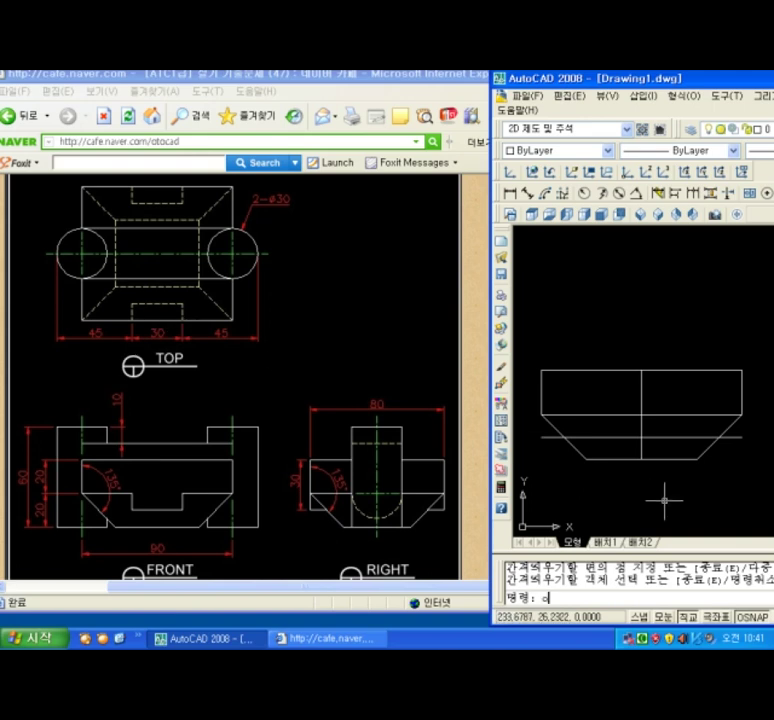
{"action": "key", "text": "Return"}
{"action": "type", "text": "15"}
{"action": "key", "text": "Return"}
{"action": "left_click", "coordinate": [641, 440]}
{"action": "left_click", "coordinate": [615, 428]}
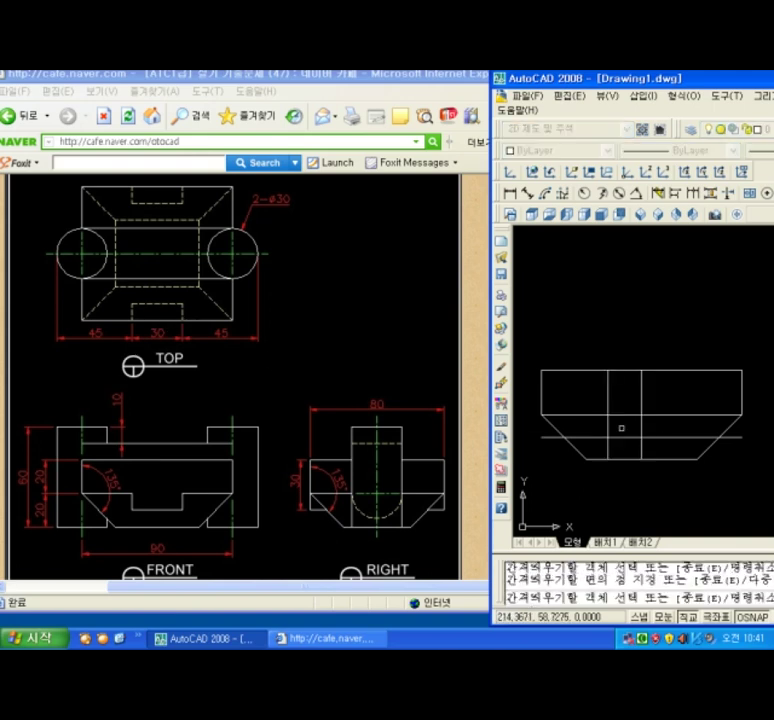
{"action": "left_click", "coordinate": [658, 423]}
{"action": "key", "text": "Return"}
Trim the vertical and horizontal lines around the notch so only its 30-wide stepped outline remains between the middle and bottom edges.
{"action": "type", "text": "tr"}
{"action": "key", "text": "Return"}
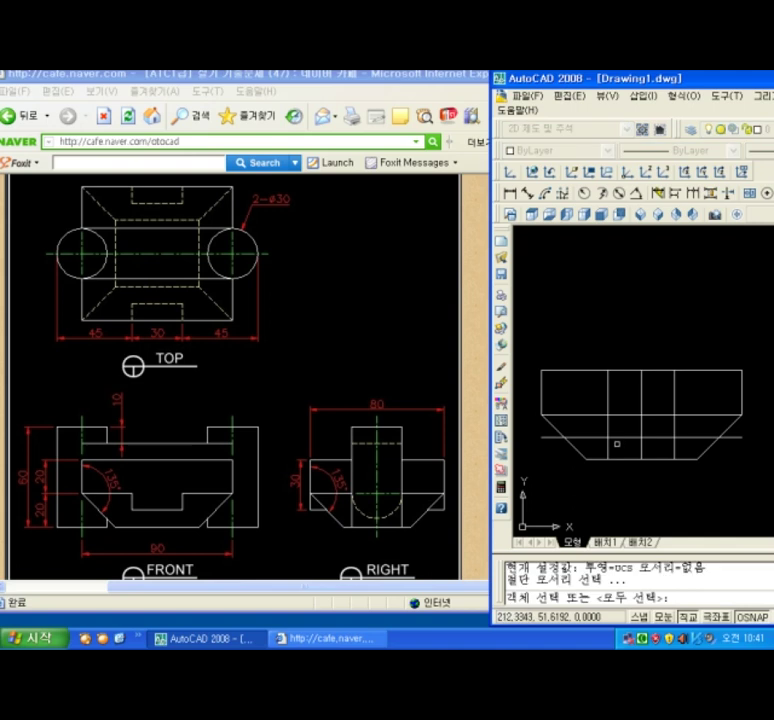
{"action": "key", "text": "Return"}
{"action": "left_click", "coordinate": [592, 437]}
{"action": "left_click", "coordinate": [624, 417]}
{"action": "left_click", "coordinate": [616, 388]}
{"action": "left_click", "coordinate": [601, 394]}
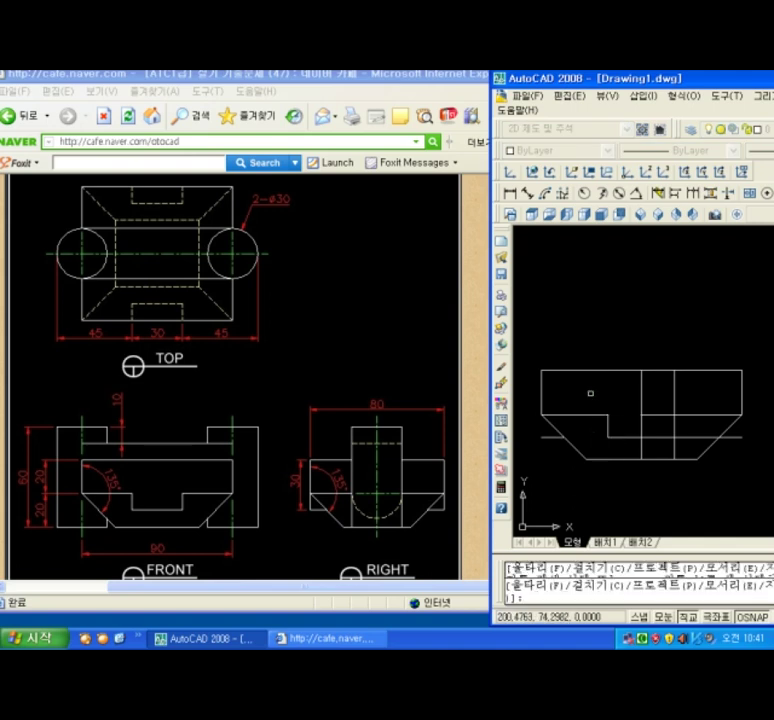
{"action": "left_click", "coordinate": [677, 396]}
{"action": "left_click", "coordinate": [656, 418]}
{"action": "left_click", "coordinate": [692, 422]}
{"action": "left_click", "coordinate": [687, 441]}
{"action": "left_click", "coordinate": [683, 448]}
{"action": "left_click", "coordinate": [670, 451]}
{"action": "key", "text": "Return"}
Erase the leftover pieces of the lower offset line beside the sloped edges of the front profile.
{"action": "left_click", "coordinate": [707, 433]}
{"action": "left_click", "coordinate": [743, 443]}
{"action": "key", "text": "Delete"}
{"action": "left_click", "coordinate": [537, 432]}
{"action": "key", "text": "Escape"}
{"action": "scroll", "coordinate": [625, 490], "scroll_direction": "down", "scroll_amount": 2}
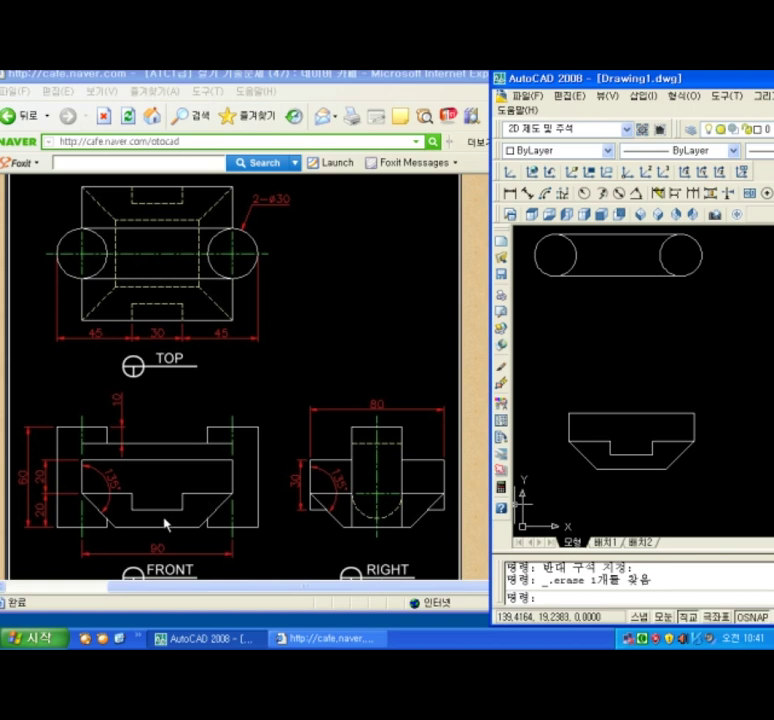
{"action": "scroll", "coordinate": [596, 452], "scroll_direction": "up", "scroll_amount": 2}
{"action": "scroll", "coordinate": [634, 396], "scroll_direction": "down", "scroll_amount": 3}
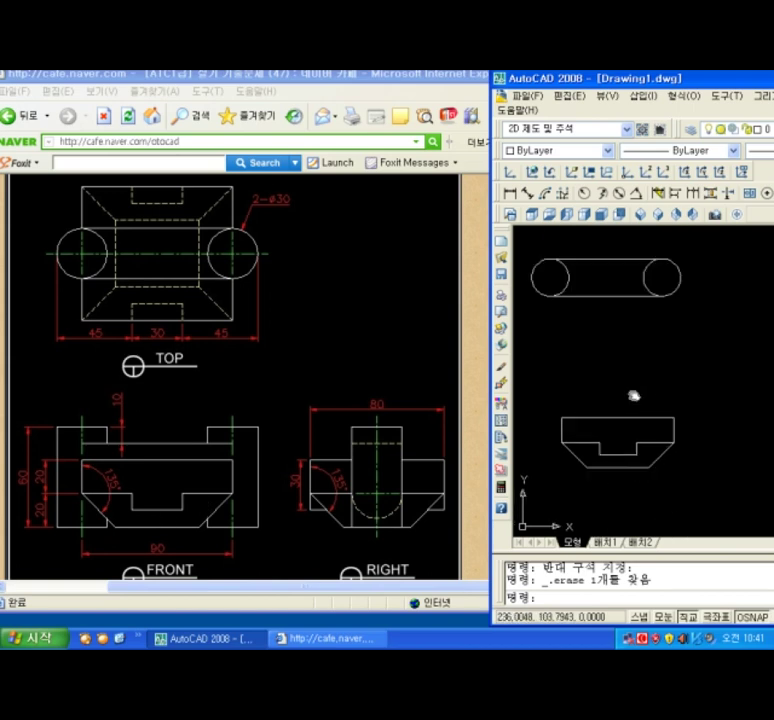
Create boundary polylines from the web area between the two circles and from the upper and lower regions of the front profile.
{"action": "middle_click_drag", "start_coordinate": [598, 382], "coordinate": [621, 382]}
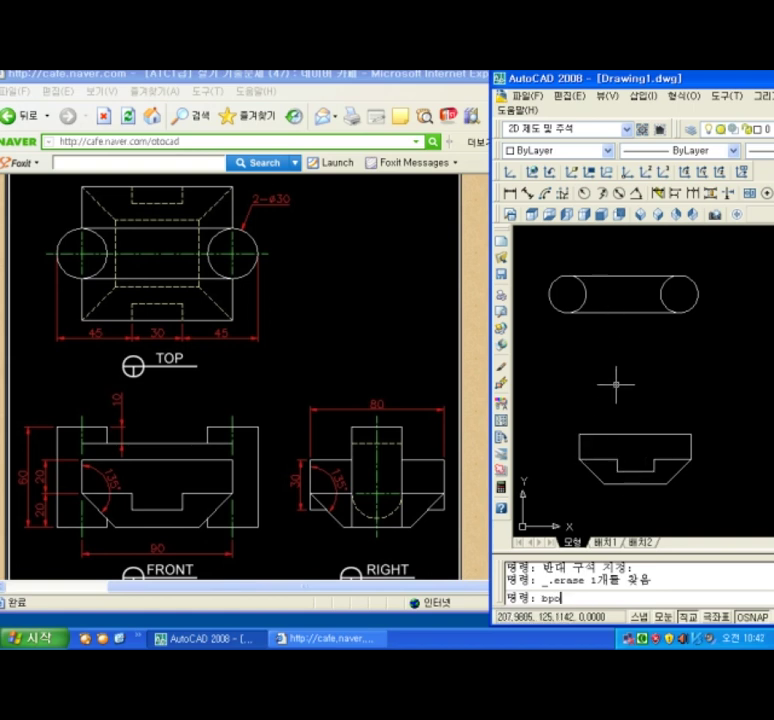
{"action": "type", "text": "ly"}
{"action": "key", "text": "Return"}
{"action": "left_click", "coordinate": [398, 238]}
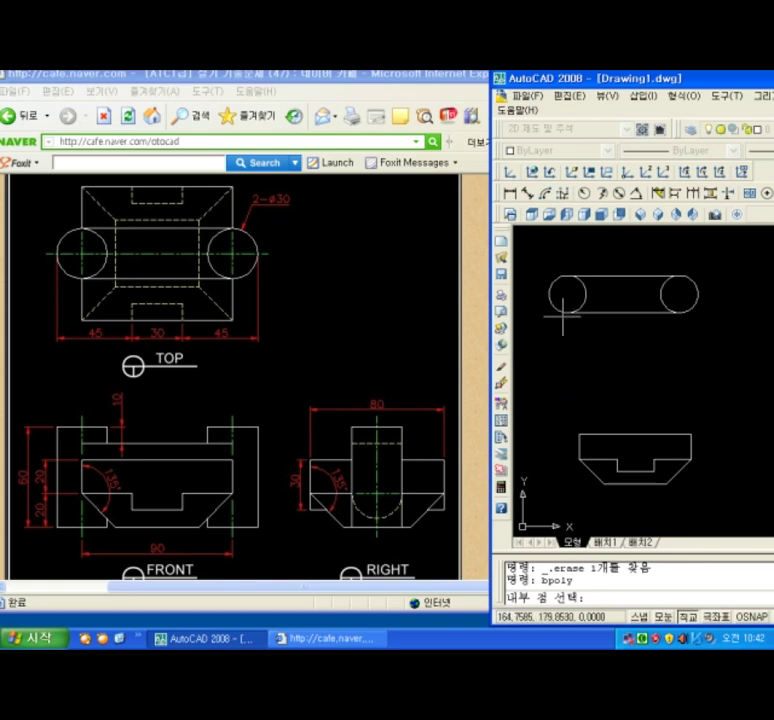
{"action": "left_click", "coordinate": [615, 296]}
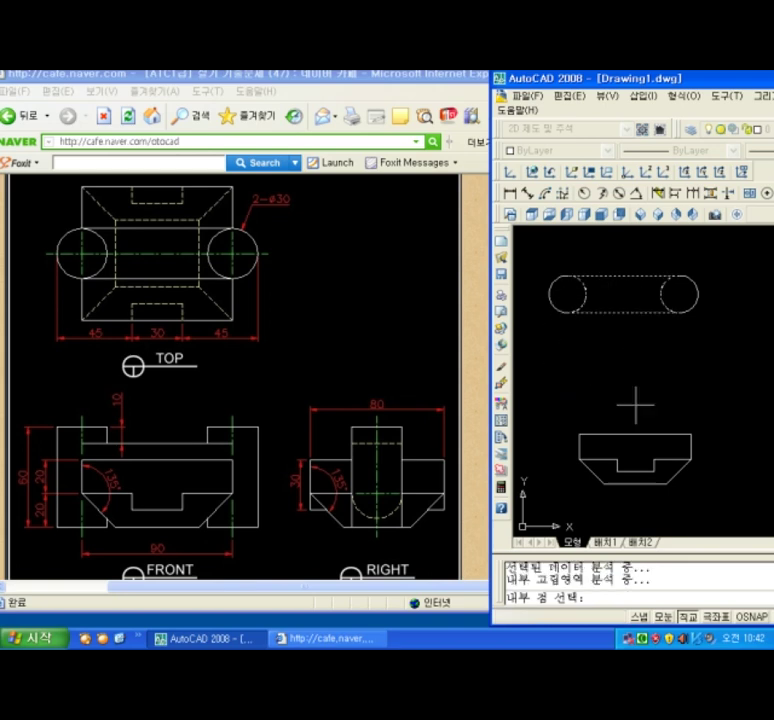
{"action": "left_click", "coordinate": [633, 463]}
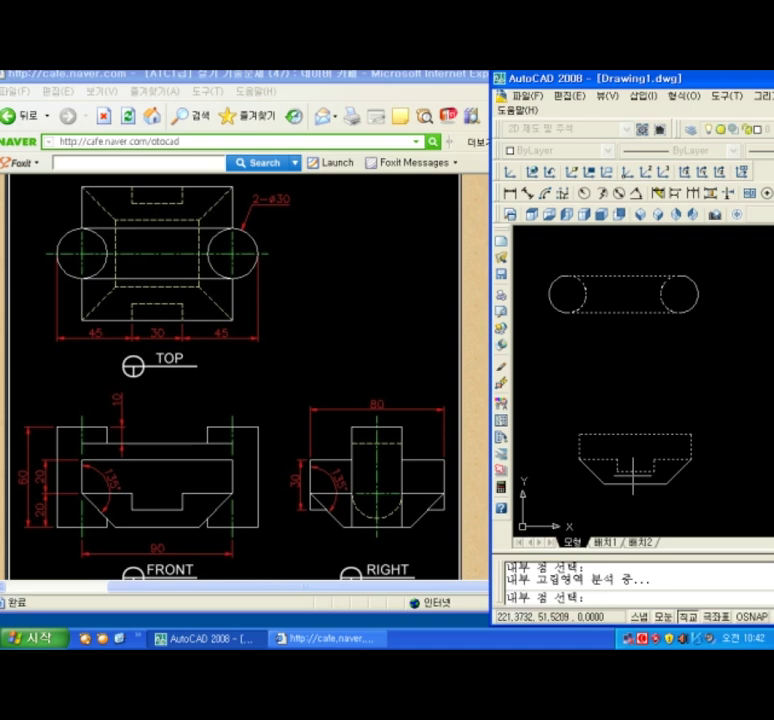
{"action": "key", "text": "Return"}
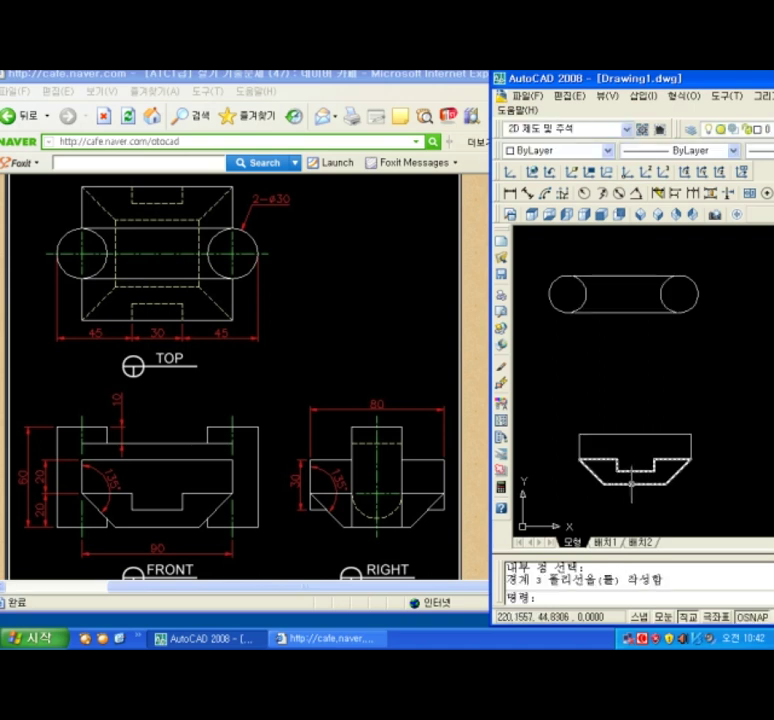
Copy the three boundary polylines and the two circles to the clipboard.
{"action": "left_click", "coordinate": [632, 484]}
{"action": "left_click", "coordinate": [634, 434]}
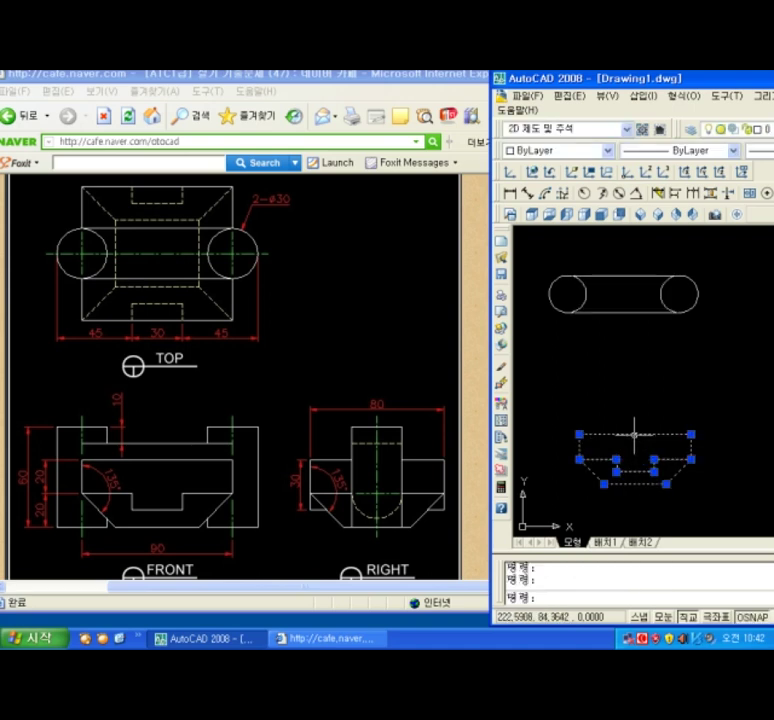
{"action": "left_click", "coordinate": [662, 298]}
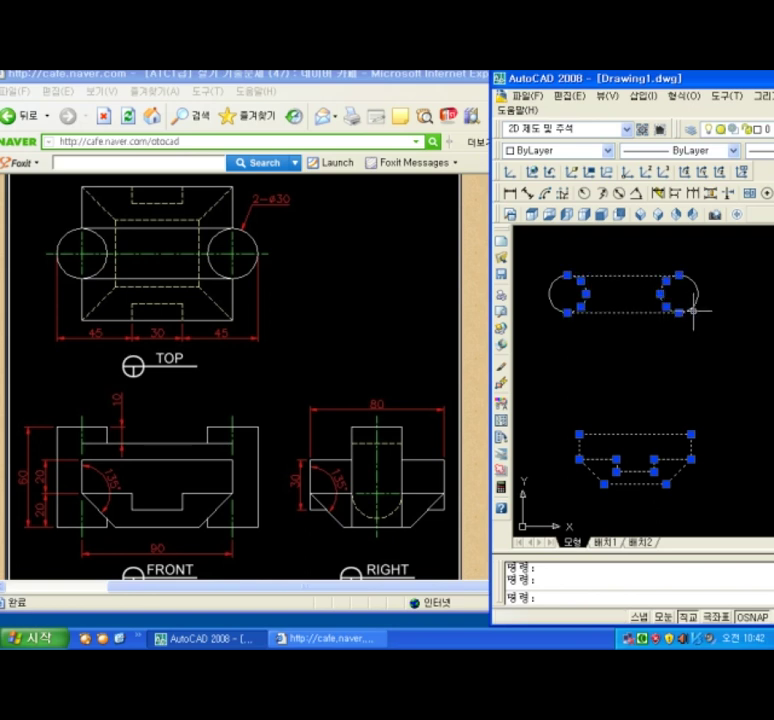
{"action": "left_click", "coordinate": [552, 310]}
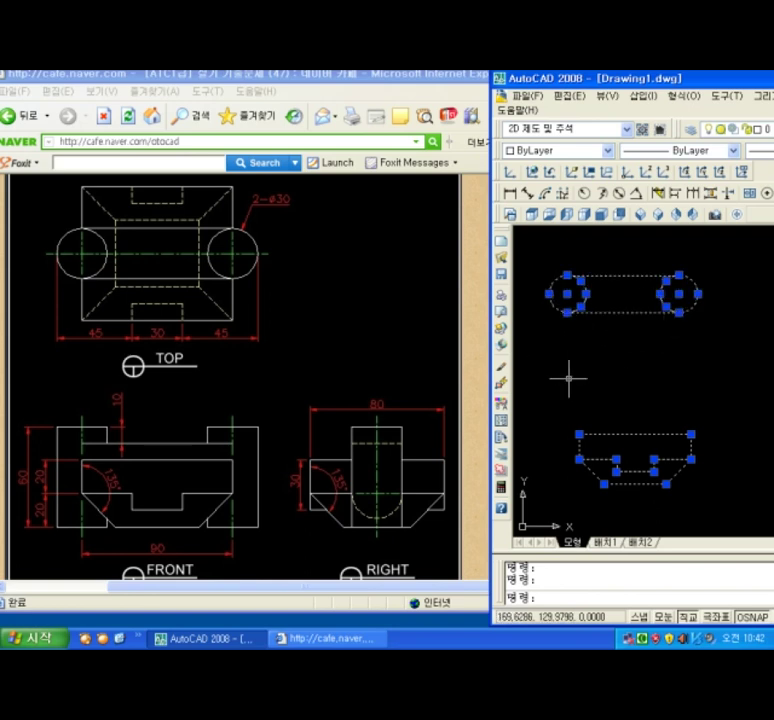
{"action": "key", "text": "ctrl+c"}
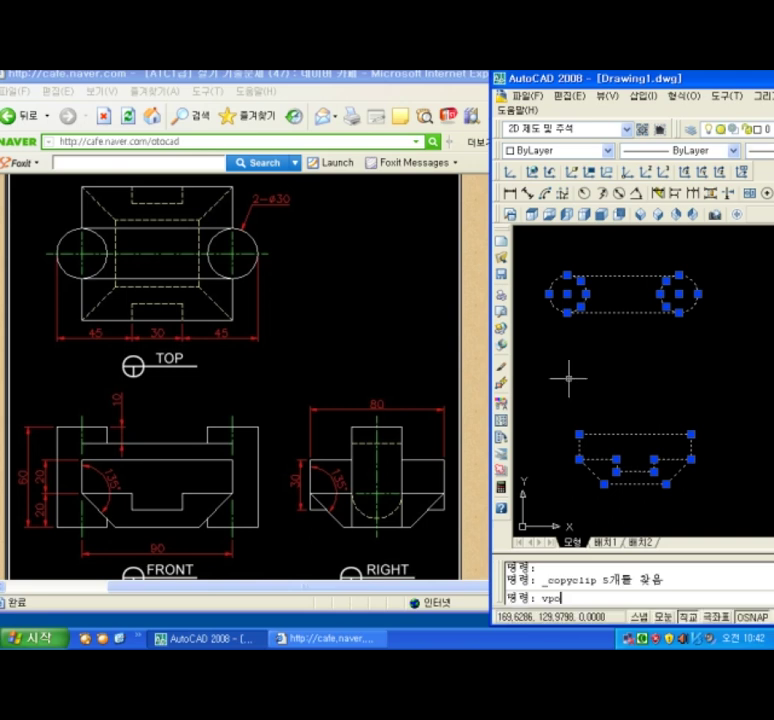
Set the 3D viewpoint to 1,-1,1.
{"action": "type", "text": "vpoint"}
{"action": "key", "text": "Return"}
{"action": "type", "text": "1,-1,1"}
{"action": "key", "text": "Return"}
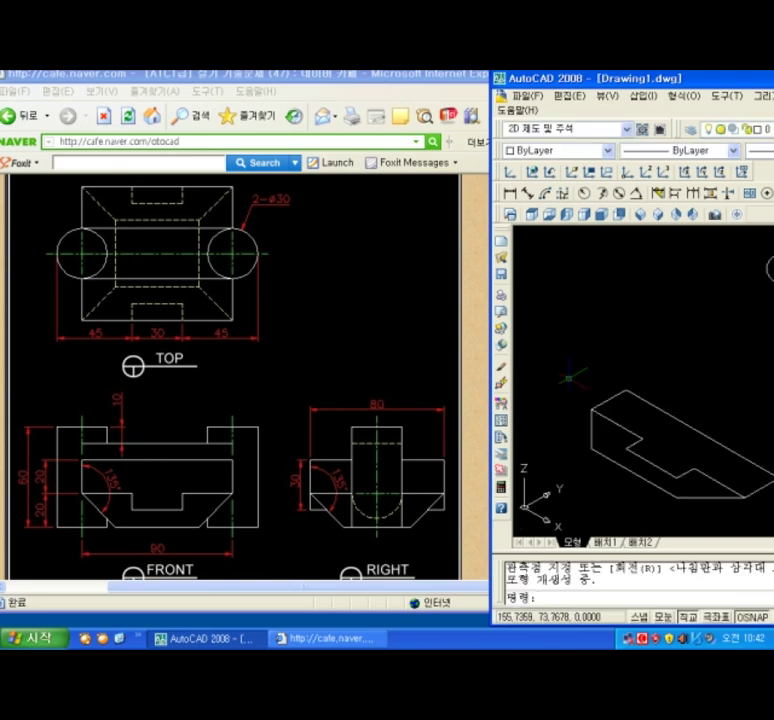
Paste the copied profiles flat into an empty area and erase the two pasted front-profile outlines, keeping the circles and web.
{"action": "scroll", "coordinate": [570, 378], "scroll_direction": "down", "scroll_amount": 4}
{"action": "middle_click_drag", "start_coordinate": [656, 303], "coordinate": [578, 427]}
{"action": "key", "text": "ctrl+v"}
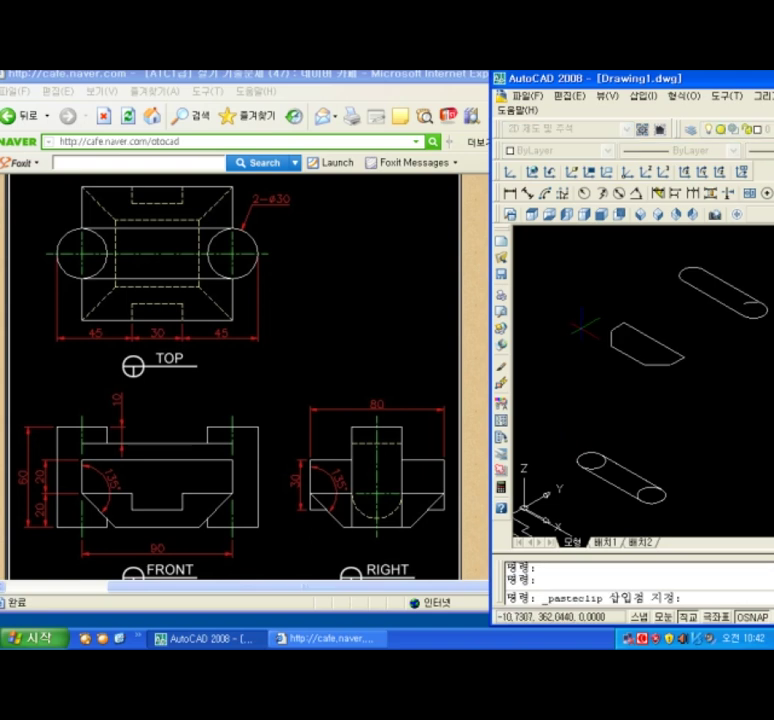
{"action": "left_click", "coordinate": [583, 328]}
{"action": "middle_click_drag", "start_coordinate": [648, 318], "coordinate": [617, 334]}
{"action": "left_click", "coordinate": [619, 331]}
{"action": "left_click", "coordinate": [594, 389]}
{"action": "key", "text": "Delete"}
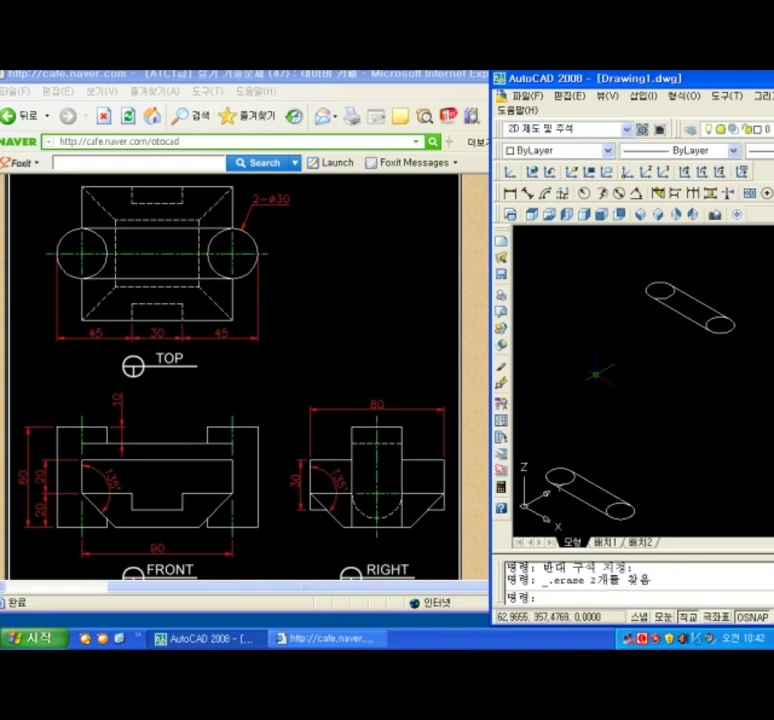
Rotate the UCS 90 degrees about the X axis.
{"action": "type", "text": "ucs"}
{"action": "key", "text": "Return"}
{"action": "type", "text": "x"}
{"action": "key", "text": "Return"}
{"action": "key", "text": "Return"}
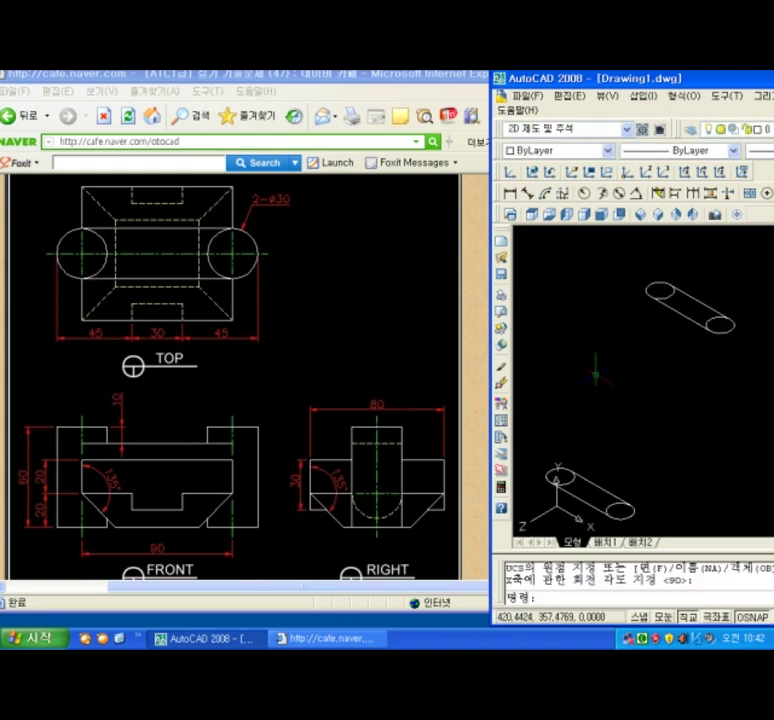
Paste the copied profiles onto the upright plane and erase the pasted circles and web, keeping the front-profile outlines.
{"action": "key", "text": "ctrl+v"}
{"action": "left_click", "coordinate": [598, 402]}
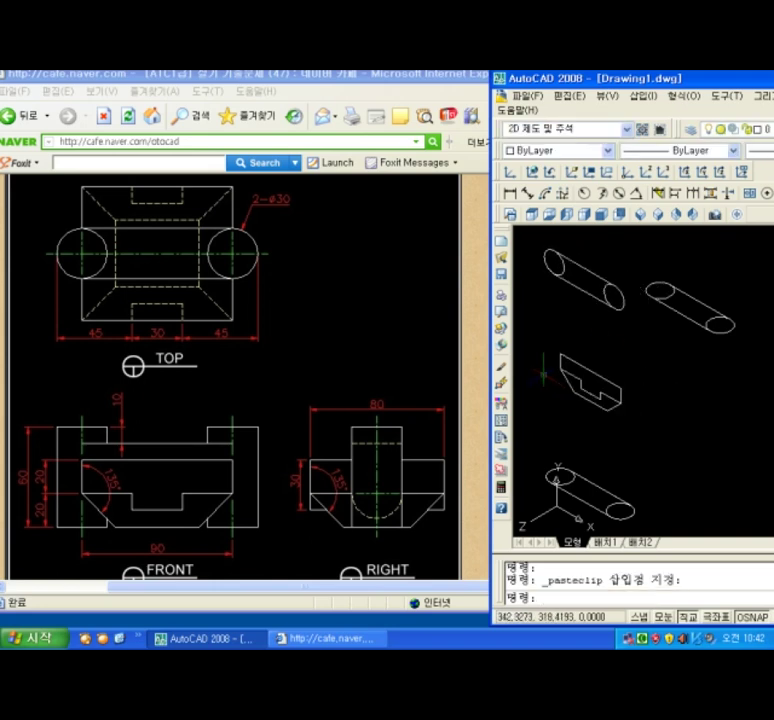
{"action": "left_click", "coordinate": [615, 262]}
{"action": "left_click", "coordinate": [562, 303]}
{"action": "key", "text": "Delete"}
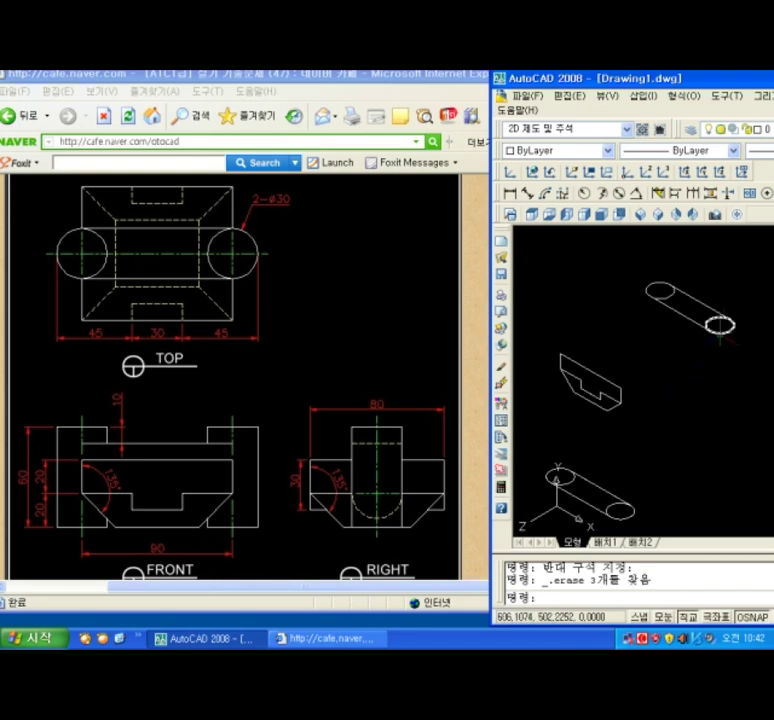
Extrude both circles of the pasted top profile 60 upward into cylinders.
{"action": "left_click", "coordinate": [671, 287]}
{"action": "scroll", "coordinate": [692, 322], "scroll_direction": "up", "scroll_amount": 5}
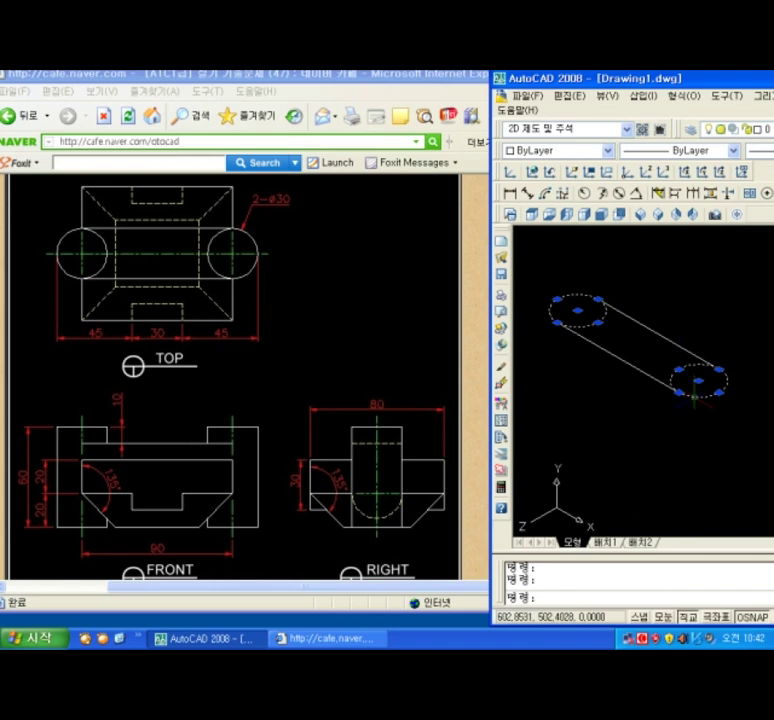
{"action": "key", "text": "Escape"}
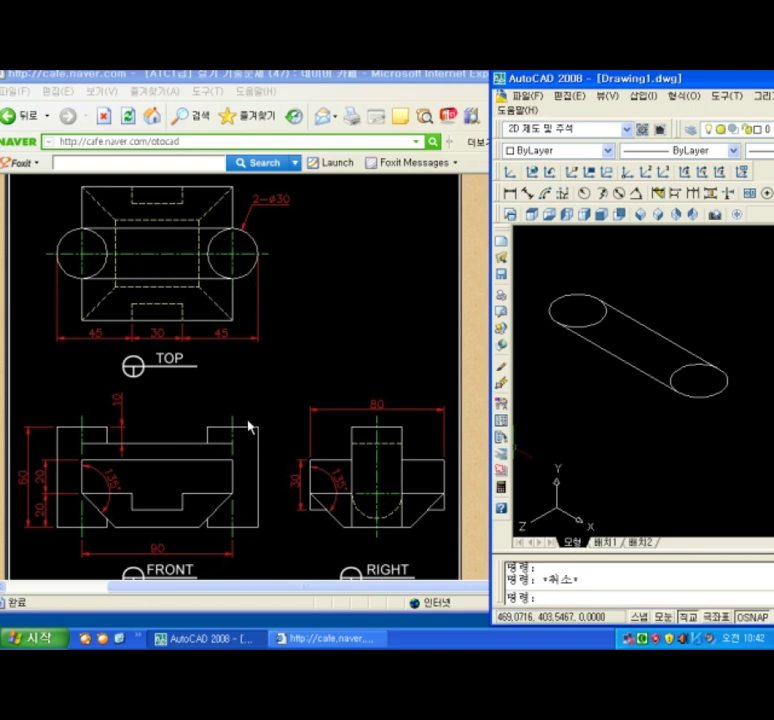
{"action": "left_click", "coordinate": [590, 432]}
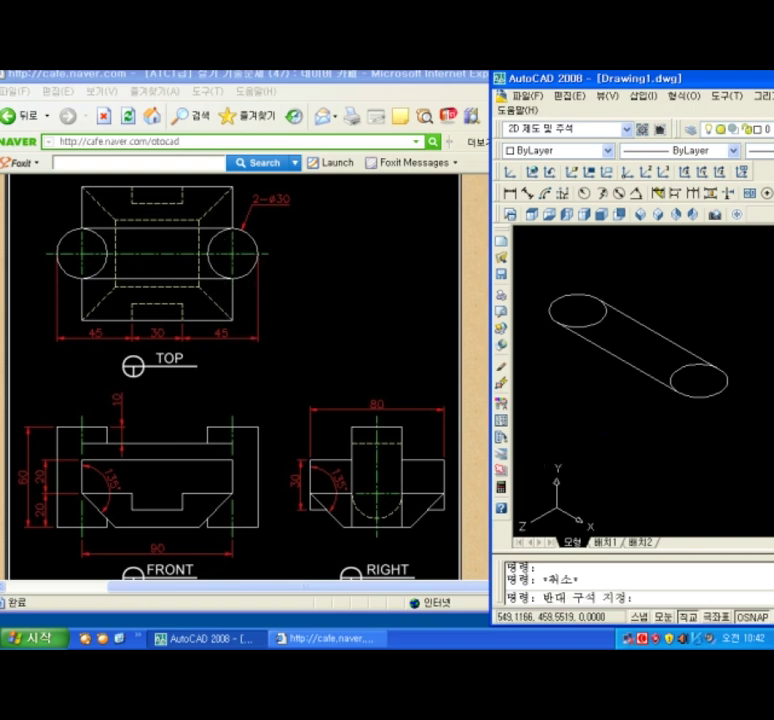
{"action": "type", "text": "xt"}
{"action": "key", "text": "Return"}
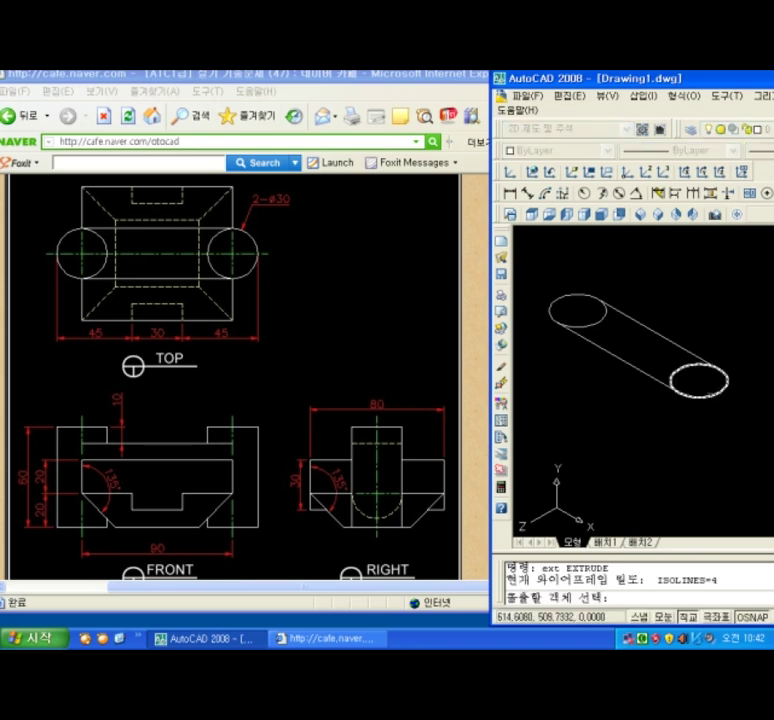
{"action": "left_click", "coordinate": [690, 367]}
{"action": "left_click", "coordinate": [577, 296]}
{"action": "key", "text": "Return"}
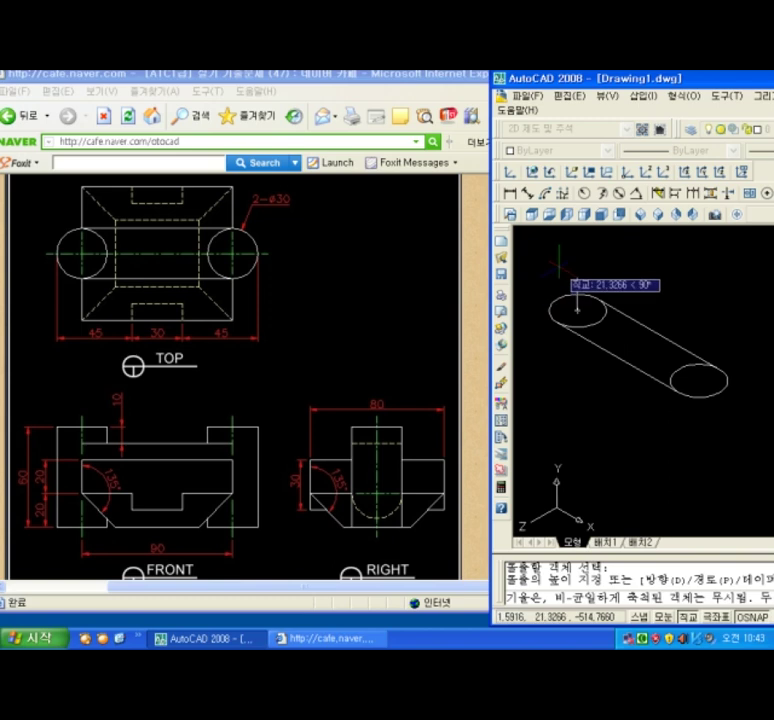
{"action": "left_click", "coordinate": [577, 310]}
Move the connecting web outline straight up between the two cylinders.
{"action": "middle_click_drag", "start_coordinate": [603, 373], "coordinate": [613, 408]}
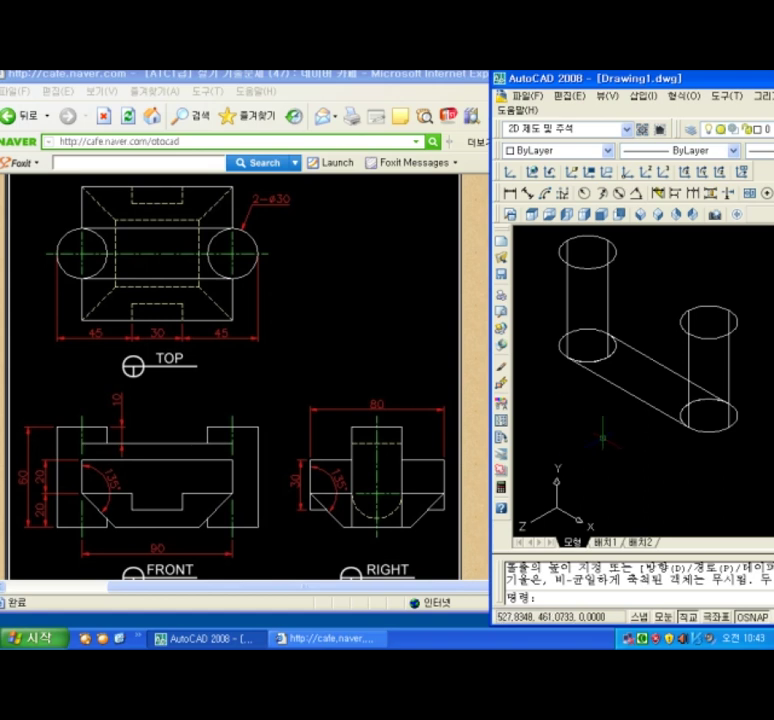
{"action": "type", "text": "m"}
{"action": "key", "text": "space"}
{"action": "left_click", "coordinate": [677, 398]}
{"action": "left_click", "coordinate": [640, 439]}
{"action": "key", "text": "space"}
{"action": "left_click", "coordinate": [630, 388]}
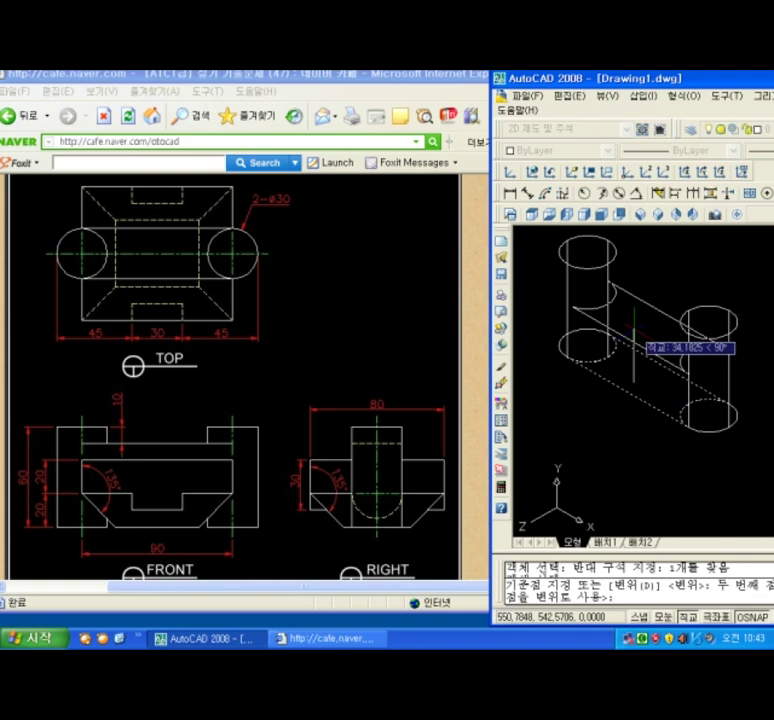
{"action": "key", "text": "Return"}
Extrude the raised web outline by 10.
{"action": "type", "text": "ext"}
{"action": "key", "text": "Return"}
{"action": "left_click", "coordinate": [633, 325]}
{"action": "key", "text": "Return"}
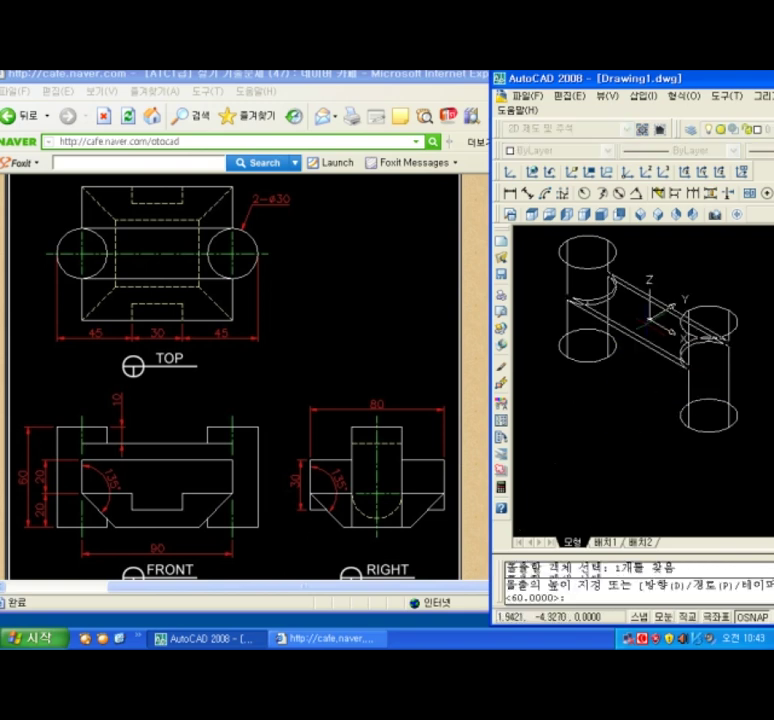
{"action": "type", "text": "10"}
{"action": "key", "text": "Return"}
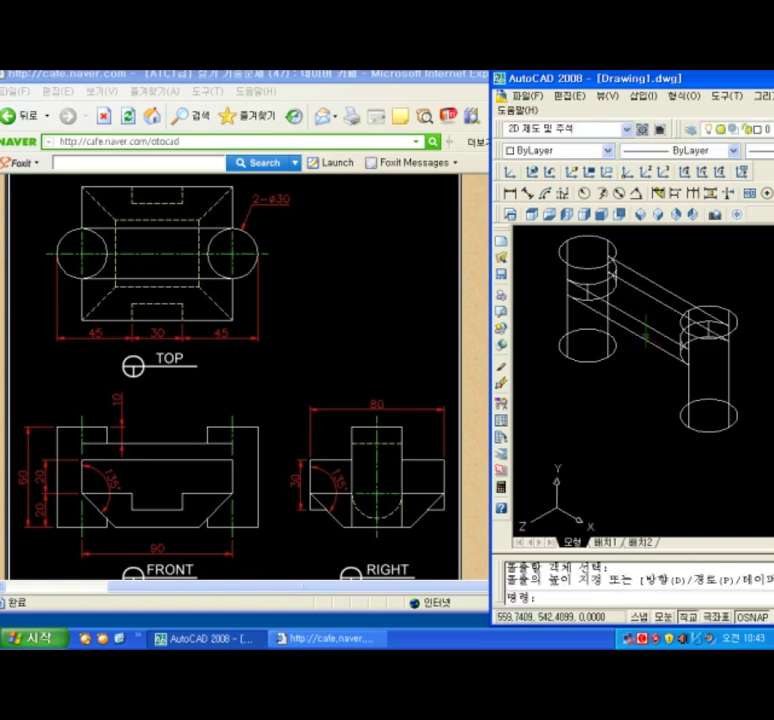
Switch the display to the Conceptual visual style.
{"action": "type", "text": "sha"}
{"action": "key", "text": "Return"}
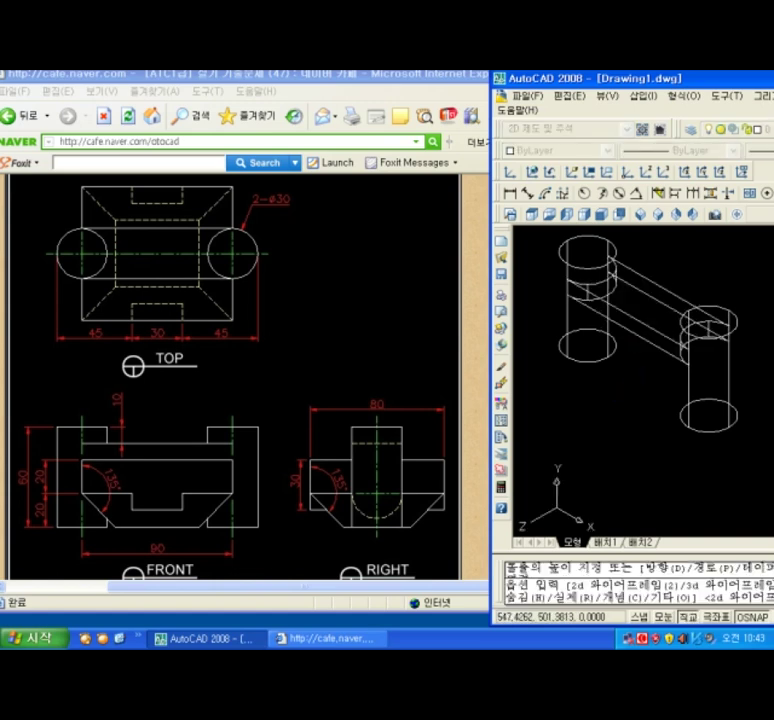
{"action": "type", "text": "c"}
{"action": "key", "text": "Return"}
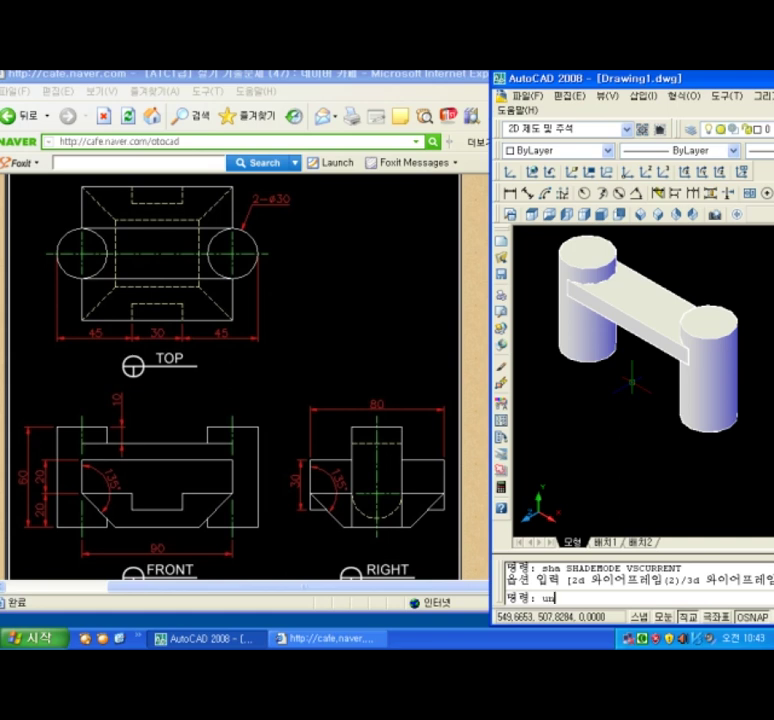
Union the two cylinders and the connecting web into one solid.
{"action": "key", "text": "Return"}
{"action": "left_click", "coordinate": [753, 242]}
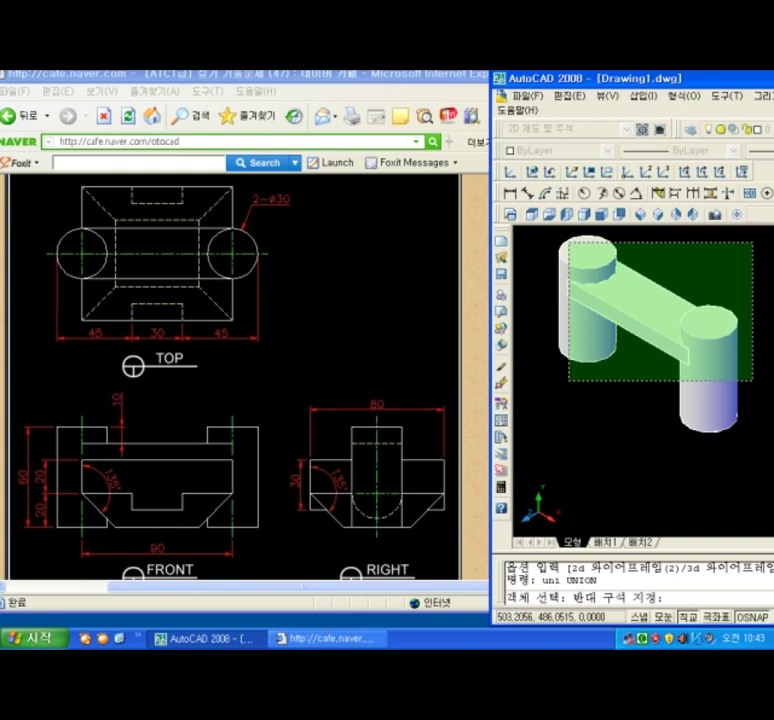
{"action": "left_click", "coordinate": [568, 380]}
{"action": "key", "text": "Return"}
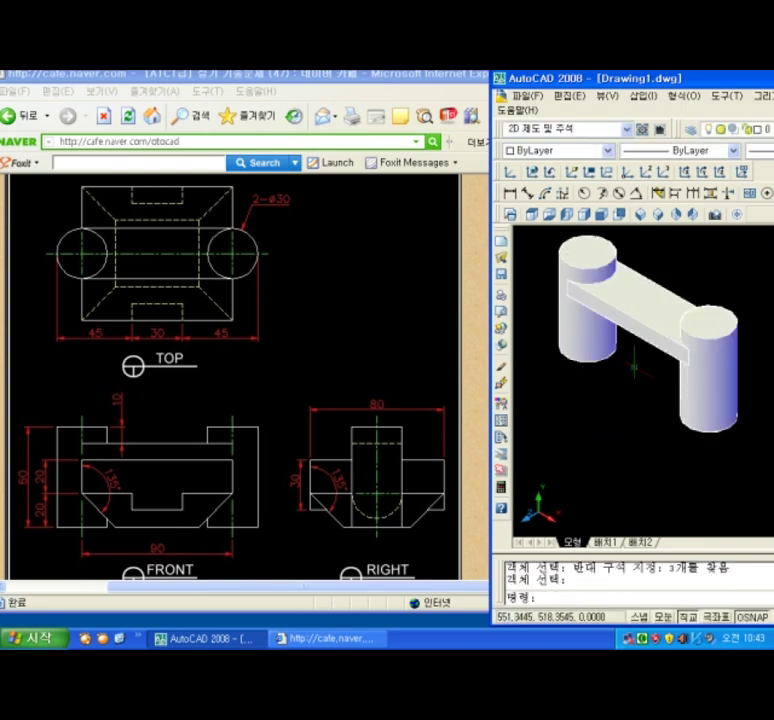
{"action": "key", "text": "Escape"}
{"action": "key", "text": "Escape"}
Extrude both upright front-profile outlines 80 toward the back.
{"action": "type", "text": "z"}
{"action": "key", "text": "Return"}
{"action": "type", "text": "e"}
{"action": "key", "text": "Return"}
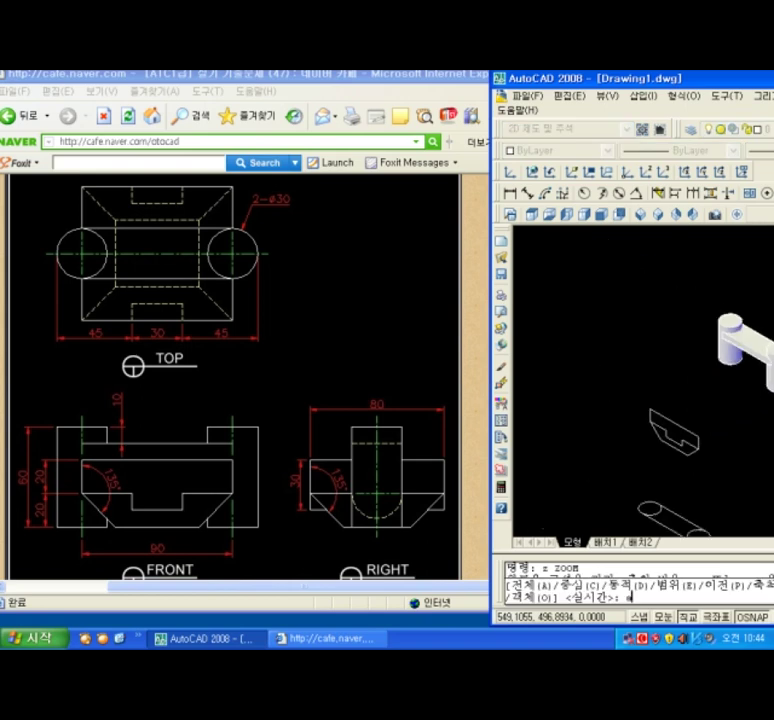
{"action": "scroll", "coordinate": [663, 380], "scroll_direction": "up", "scroll_amount": 4}
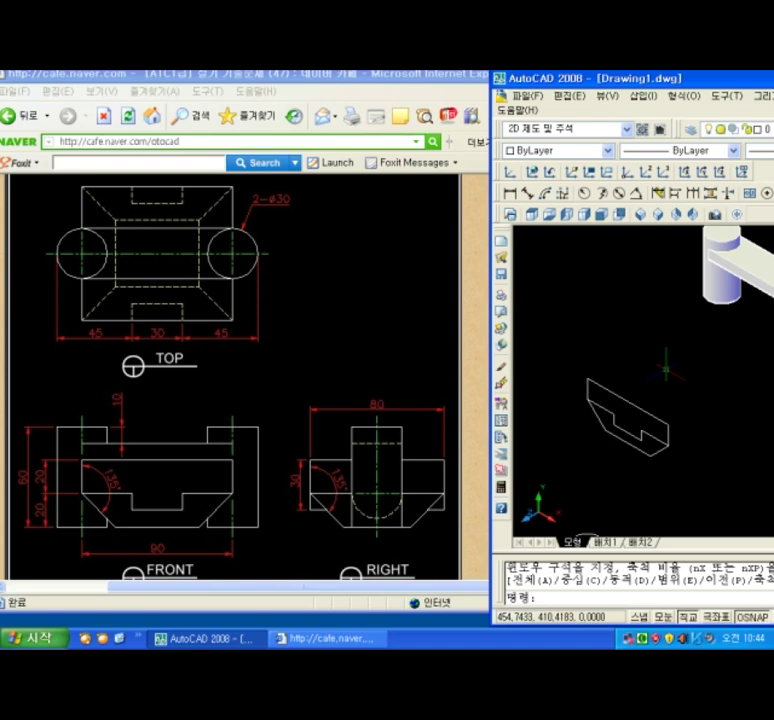
{"action": "left_click", "coordinate": [646, 401]}
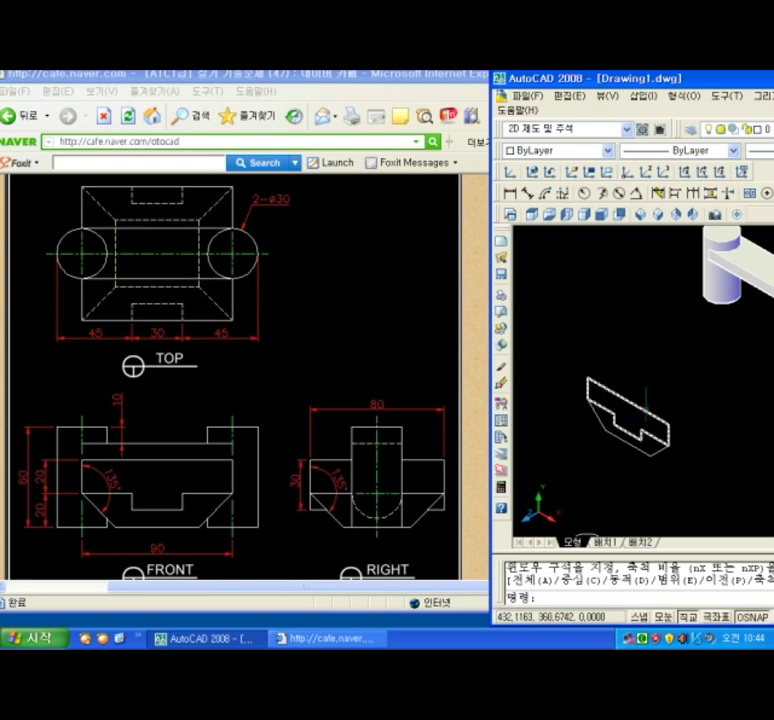
{"action": "key", "text": "Escape"}
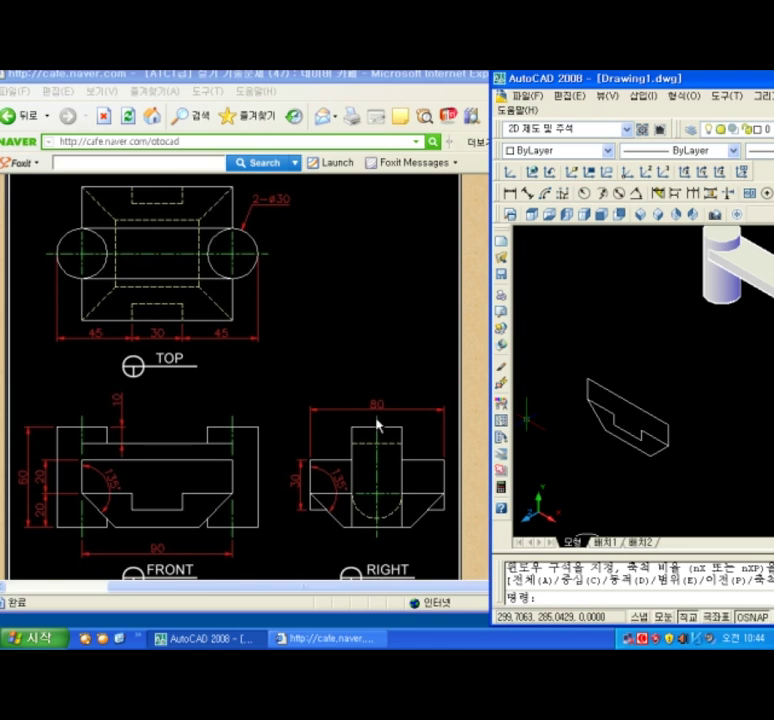
{"action": "type", "text": "ext"}
{"action": "key", "text": "Return"}
{"action": "left_click", "coordinate": [645, 410]}
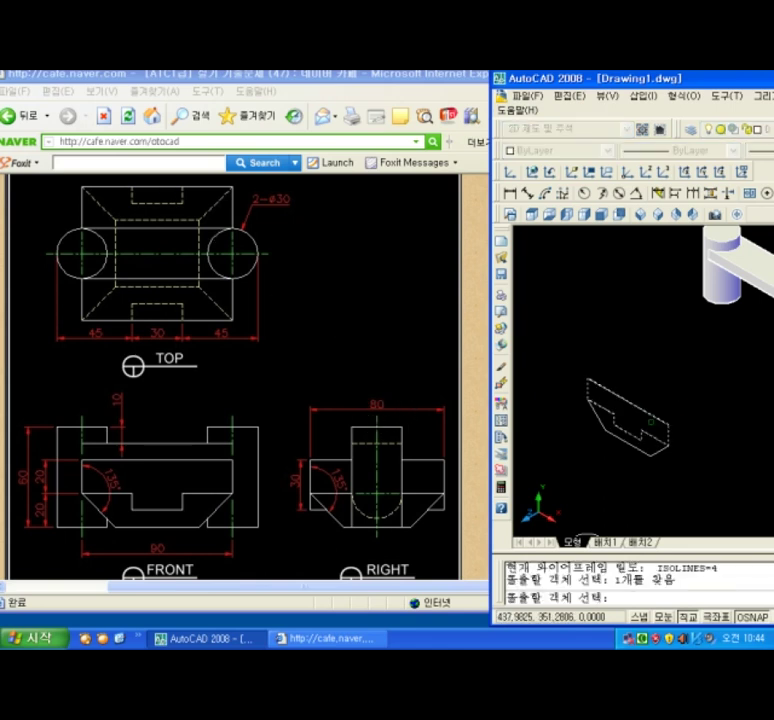
{"action": "left_click", "coordinate": [634, 404]}
{"action": "key", "text": "Return"}
{"action": "left_click", "coordinate": [634, 404]}
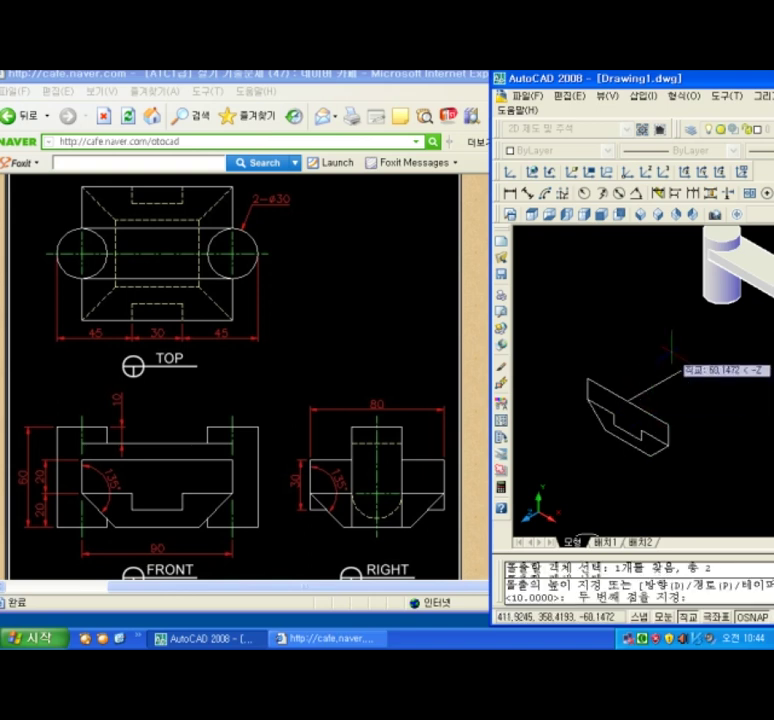
{"action": "key", "text": "Return"}
Change the color of the upper extruded block to yellow.
{"action": "middle_click_drag", "start_coordinate": [682, 372], "coordinate": [745, 359]}
{"action": "left_click", "coordinate": [736, 403]}
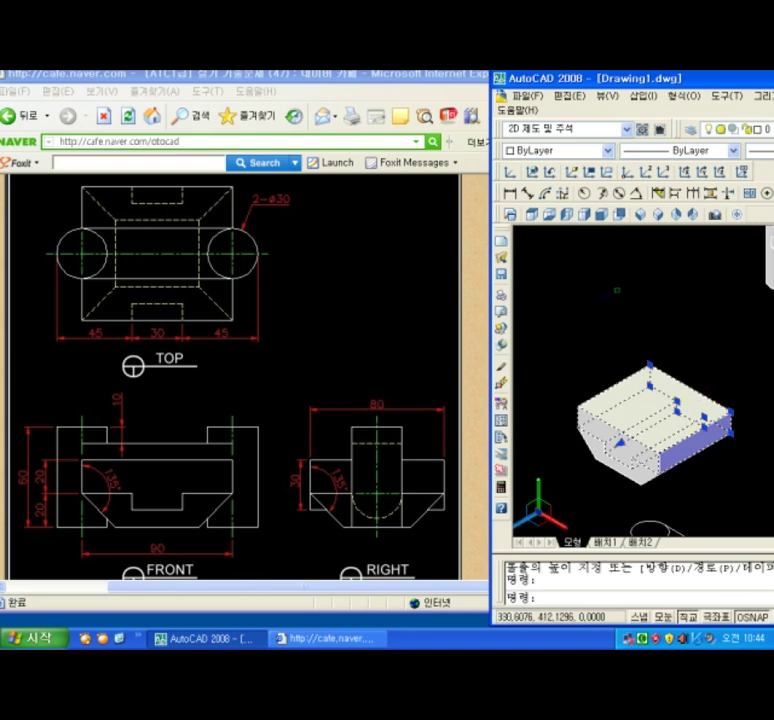
{"action": "left_click", "coordinate": [575, 150]}
{"action": "left_click", "coordinate": [530, 201]}
{"action": "key", "text": "Escape"}
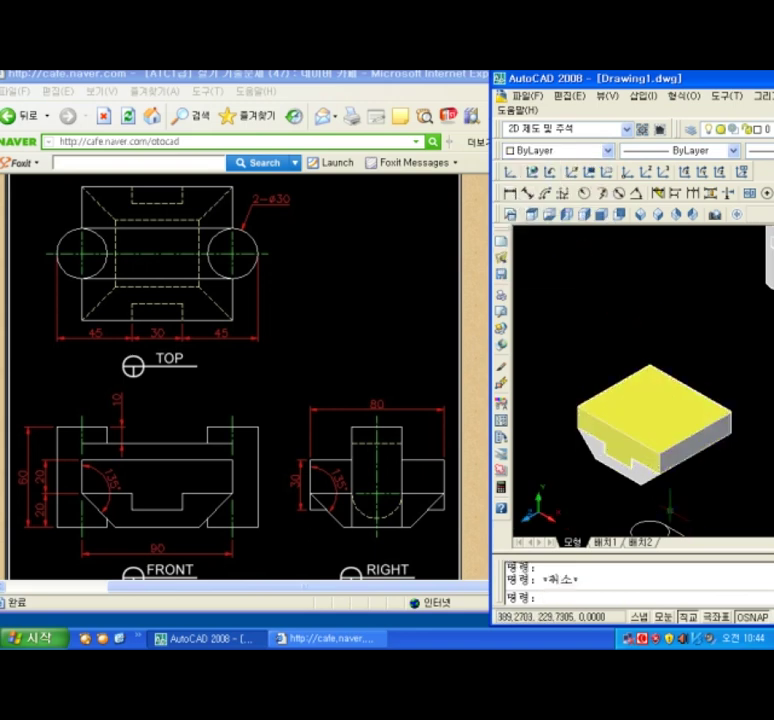
Examine the two stacked blocks from the front and side against the reference right view.
{"action": "scroll", "coordinate": [667, 465], "scroll_direction": "up", "scroll_amount": 3}
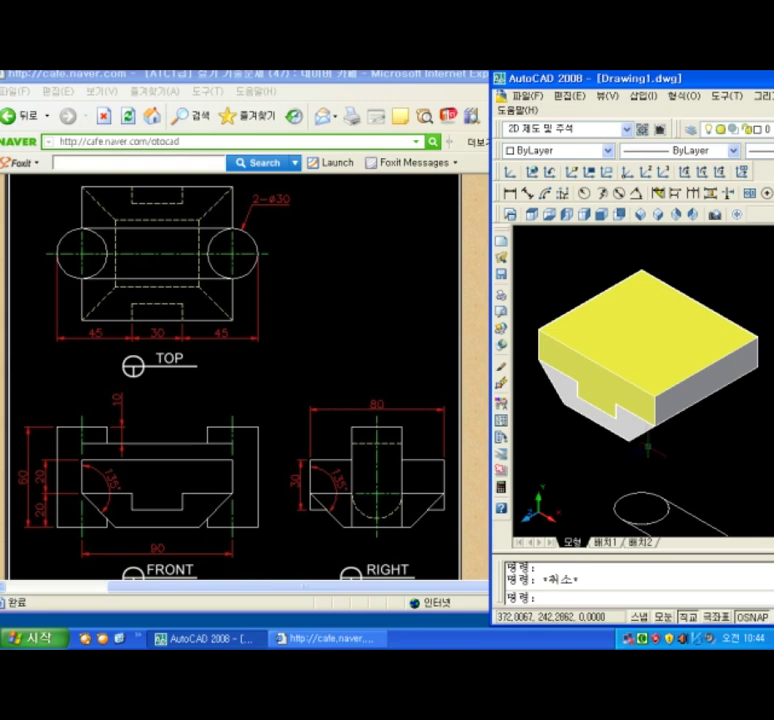
{"action": "scroll", "coordinate": [592, 425], "scroll_direction": "up", "scroll_amount": 3}
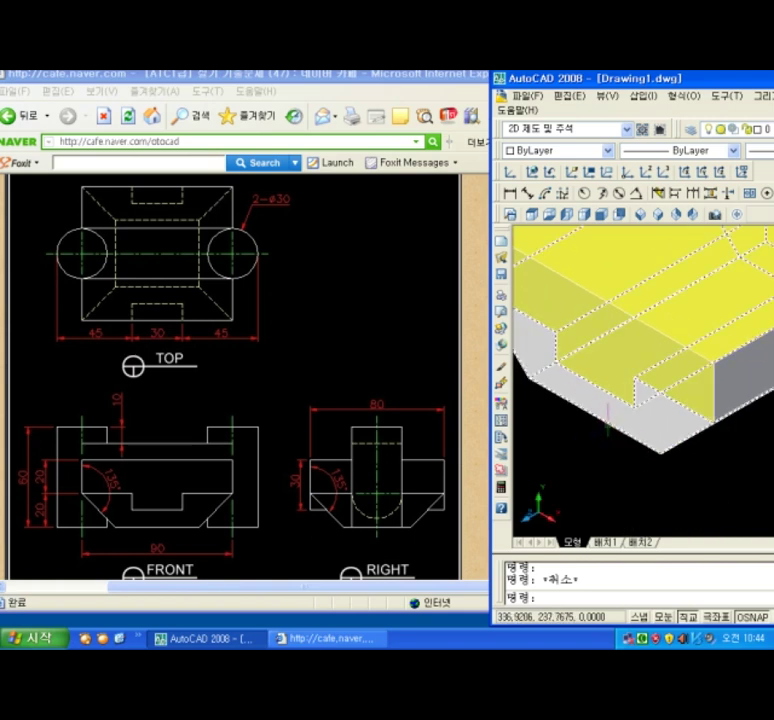
{"action": "scroll", "coordinate": [600, 435], "scroll_direction": "down", "scroll_amount": 3}
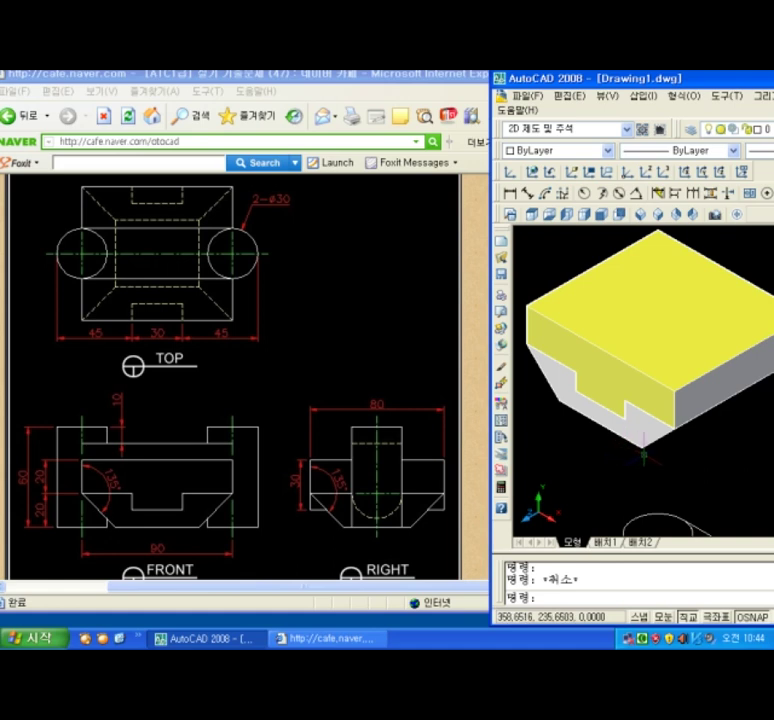
{"action": "middle_click_drag", "start_coordinate": [643, 456], "coordinate": [676, 368], "text": "shift"}
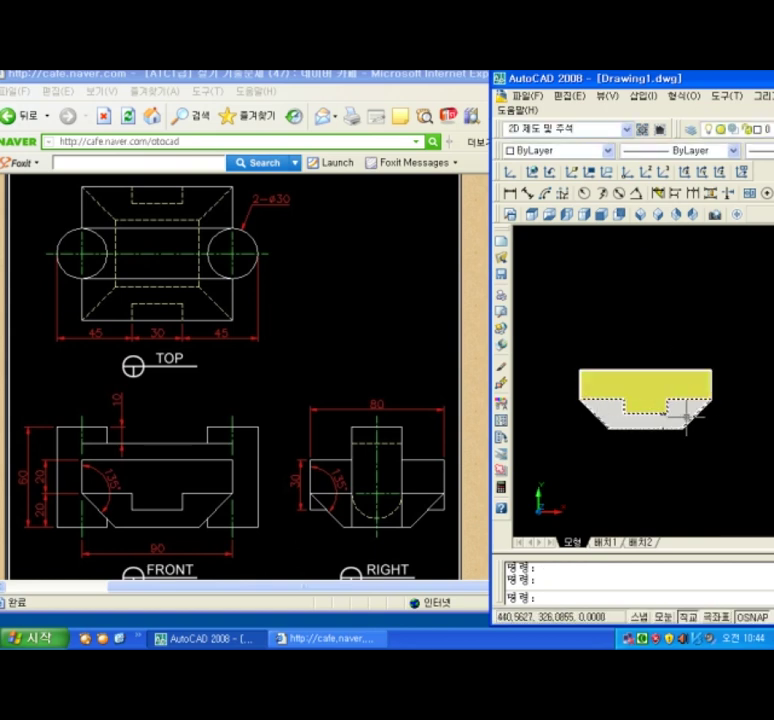
{"action": "middle_click_drag", "start_coordinate": [686, 415], "coordinate": [593, 451], "text": "shift"}
{"action": "mouse_move", "coordinate": [639, 437]}
{"action": "middle_mouse_down", "text": "shift"}
{"action": "mouse_move", "coordinate": [646, 441]}
{"action": "mouse_move", "coordinate": [604, 439]}
{"action": "mouse_move", "coordinate": [624, 437]}
{"action": "middle_mouse_up", "text": "shift"}
{"action": "scroll", "coordinate": [624, 437], "scroll_direction": "up", "scroll_amount": 3}
{"action": "left_click", "coordinate": [548, 395]}
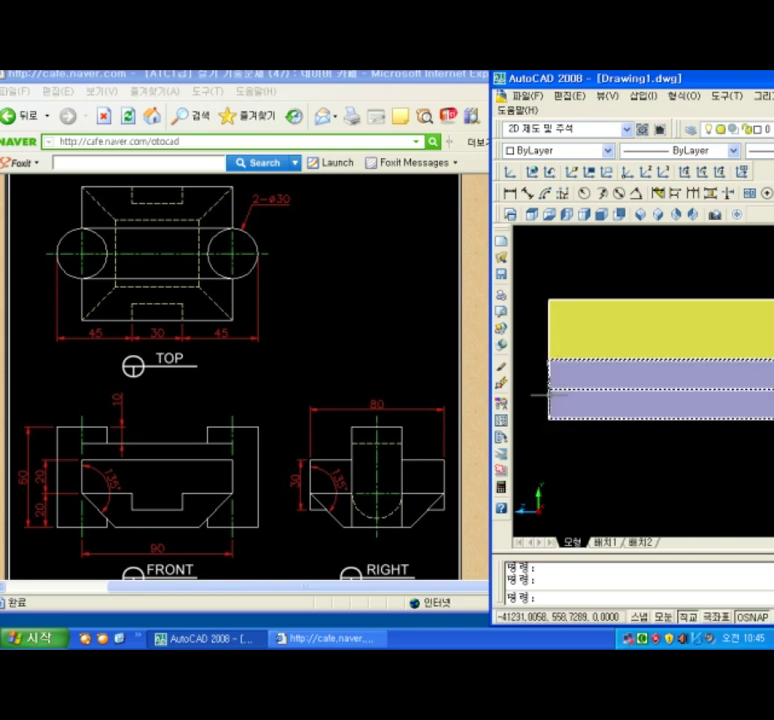
{"action": "scroll", "coordinate": [548, 395], "scroll_direction": "down", "scroll_amount": 3}
{"action": "key", "text": "Escape"}
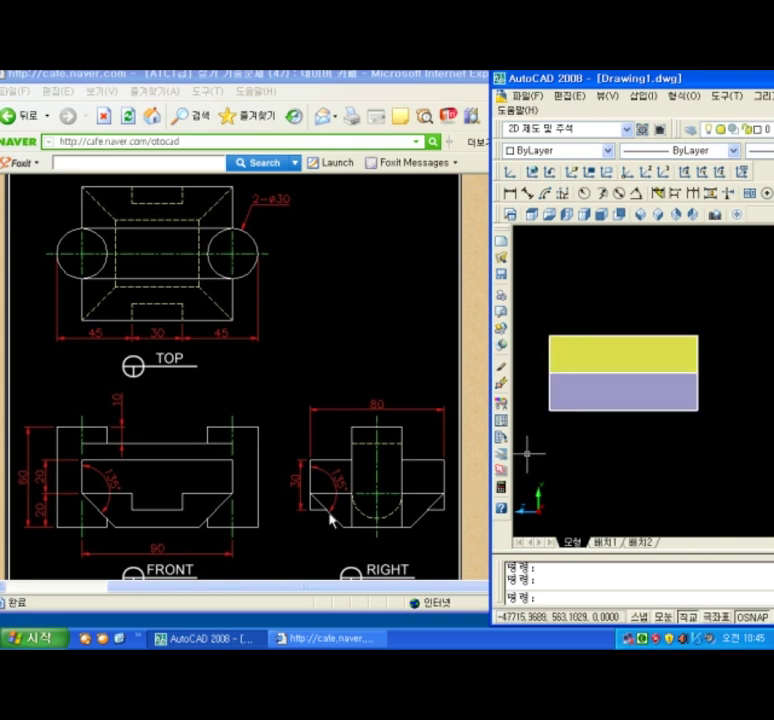
Undo the recent view changes to return to an angled view of the blocks' front face.
{"action": "mouse_move", "coordinate": [593, 449]}
{"action": "middle_mouse_down", "text": "shift"}
{"action": "mouse_move", "coordinate": [598, 442]}
{"action": "mouse_move", "coordinate": [590, 452]}
{"action": "middle_mouse_up", "text": "shift"}
{"action": "key", "text": "ctrl+z"}
{"action": "key", "text": "ctrl+z"}
{"action": "key", "text": "ctrl+z"}
{"action": "key", "text": "ctrl+z"}
{"action": "key", "text": "ctrl+z"}
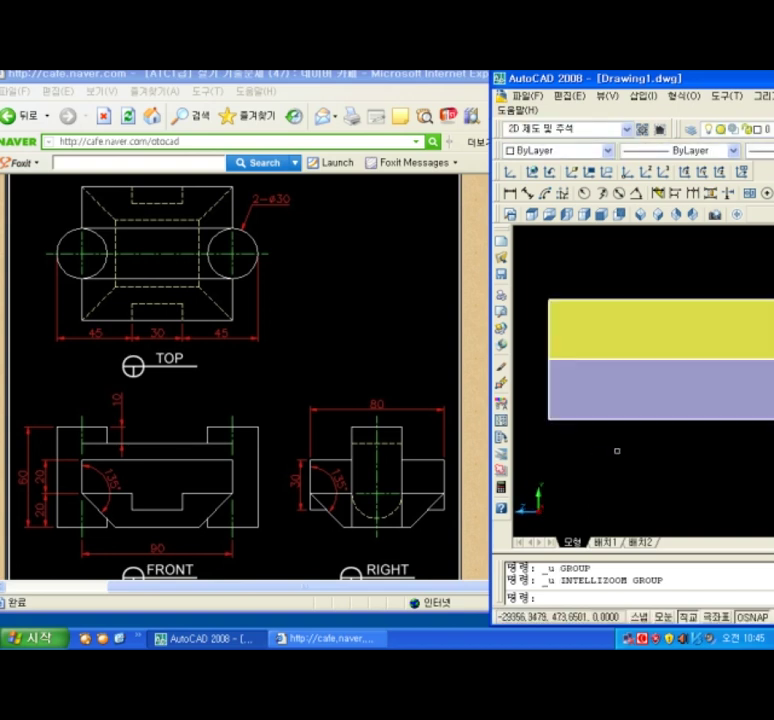
{"action": "key", "text": "ctrl+z"}
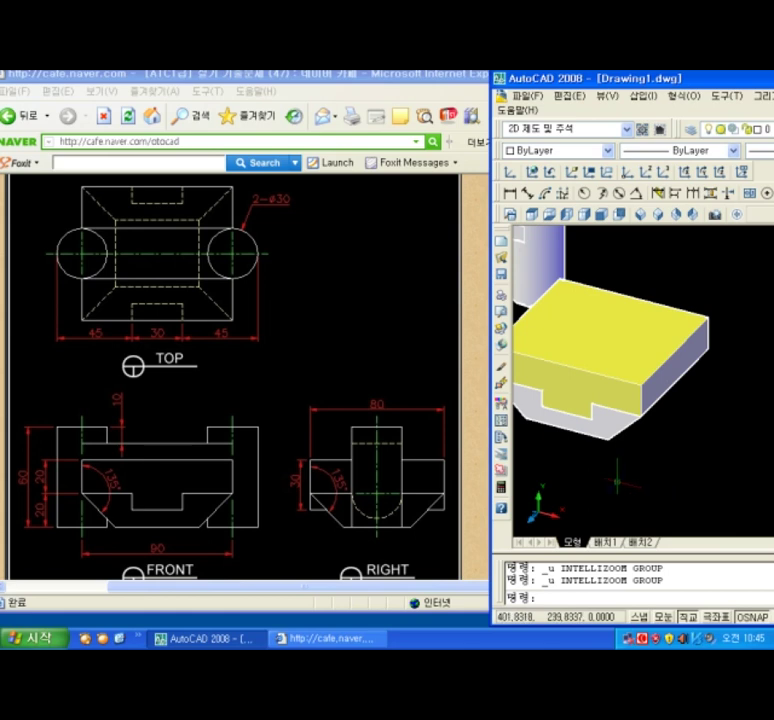
{"action": "key", "text": "ctrl+z"}
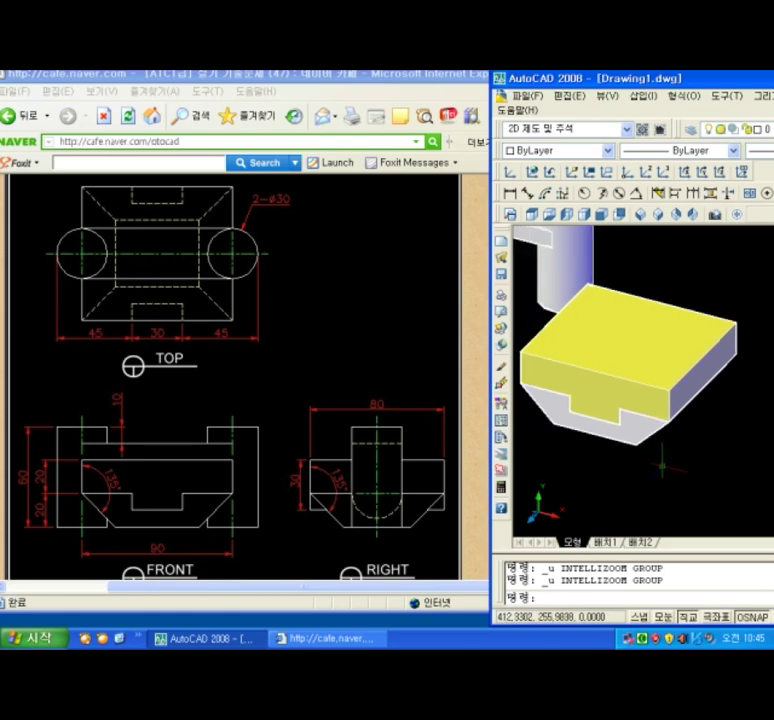
Taper the lower block's front face by 45 degrees along a vertical axis from the notch's upper corner to the bottom edge.
{"action": "scroll", "coordinate": [680, 485], "scroll_direction": "up", "scroll_amount": 2}
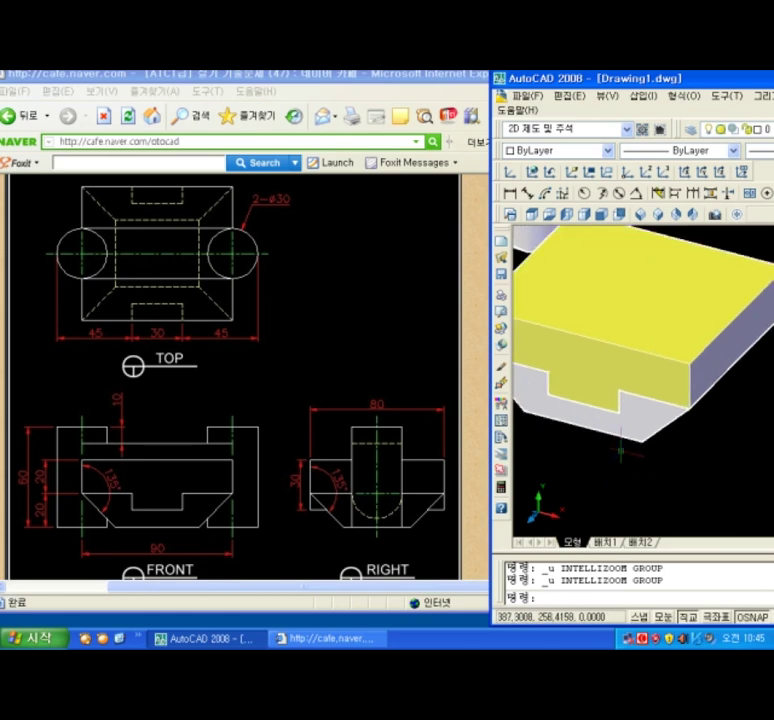
{"action": "left_click_drag", "start_coordinate": [711, 77], "coordinate": [581, 80]}
{"action": "left_click", "coordinate": [735, 92]}
{"action": "mouse_move", "coordinate": [712, 491]}
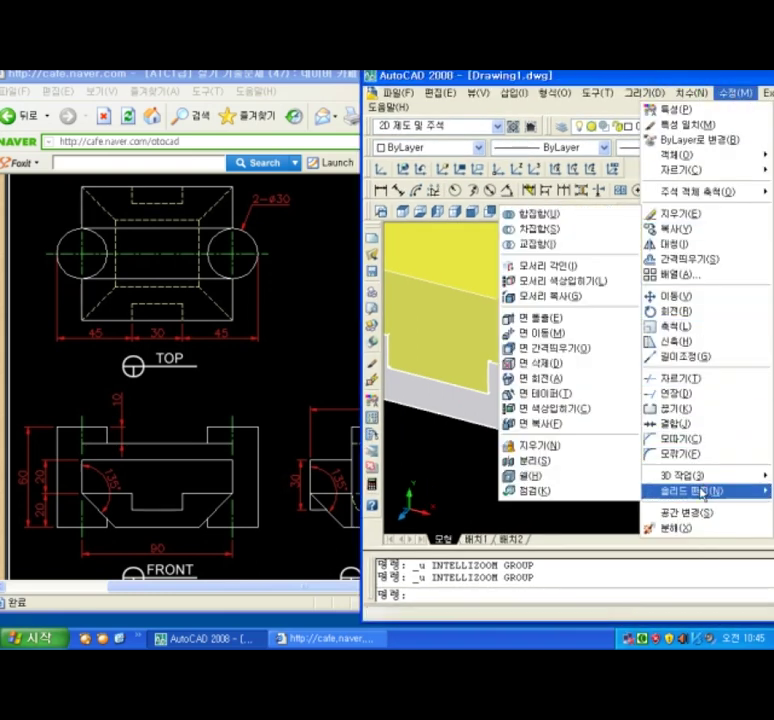
{"action": "left_click", "coordinate": [535, 396]}
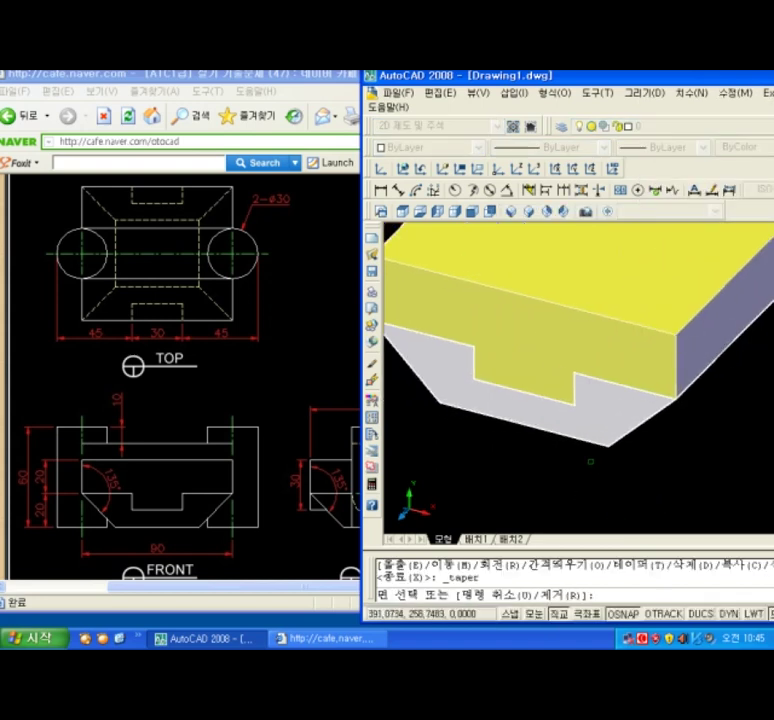
{"action": "left_click", "coordinate": [587, 413]}
{"action": "scroll", "coordinate": [593, 416], "scroll_direction": "up", "scroll_amount": 1}
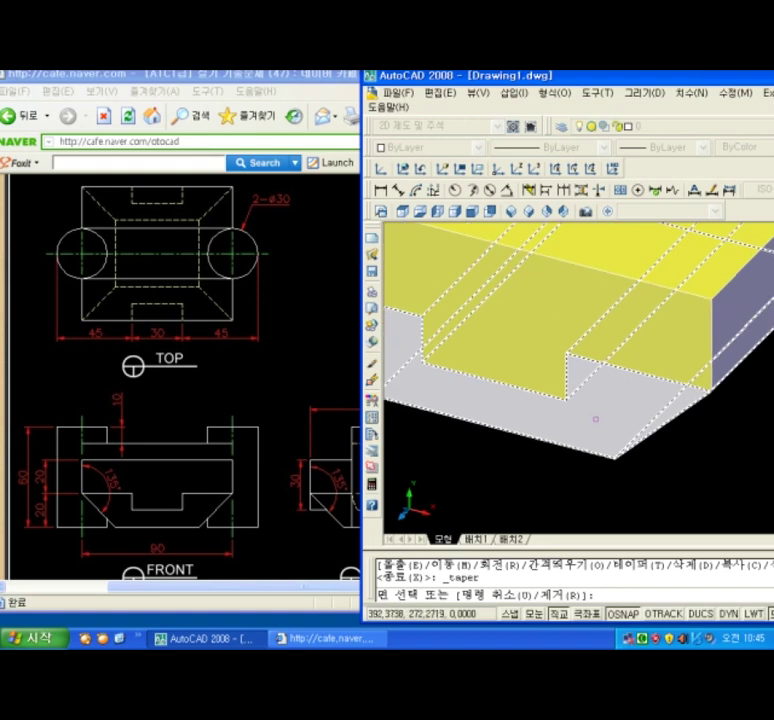
{"action": "left_click", "coordinate": [591, 418]}
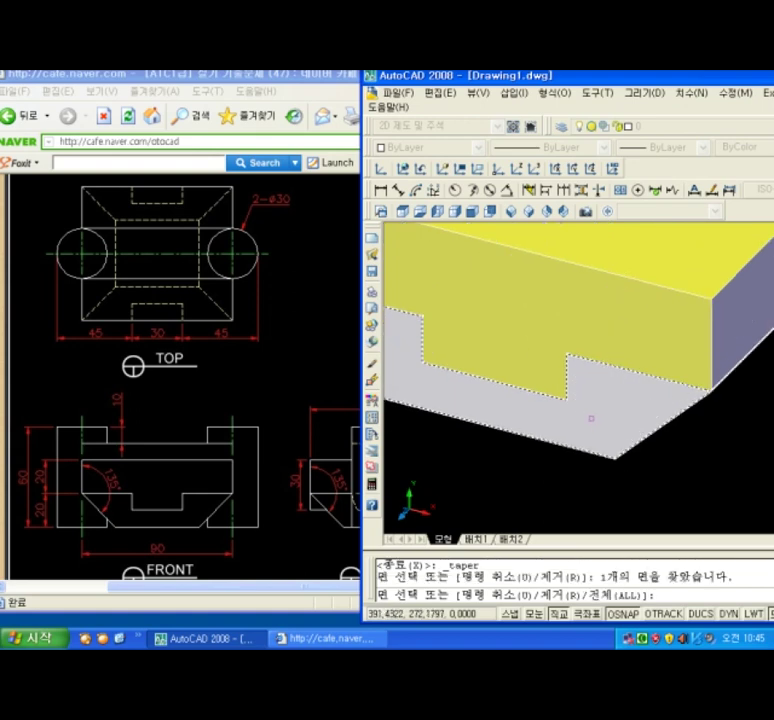
{"action": "key", "text": "Return"}
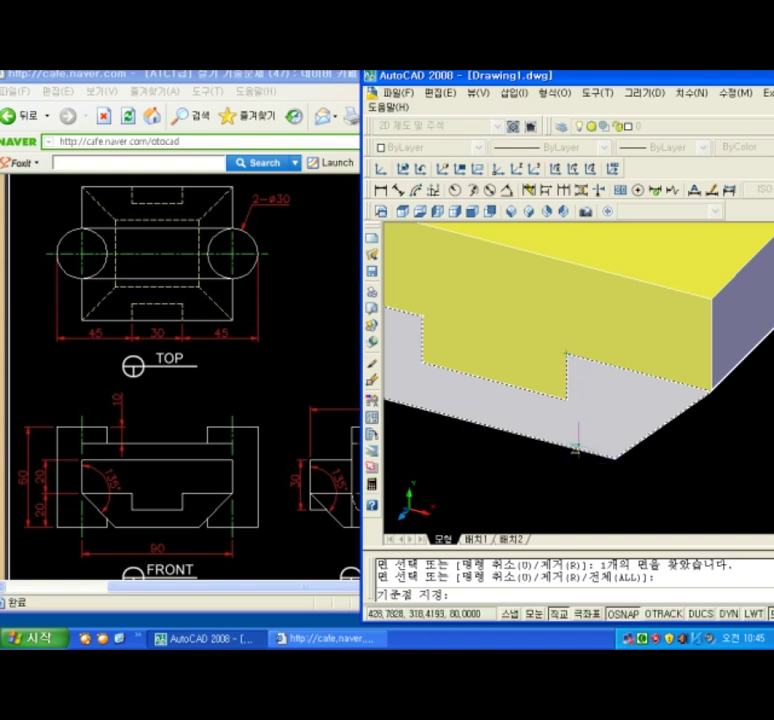
{"action": "middle_click_drag", "start_coordinate": [600, 425], "coordinate": [639, 416]}
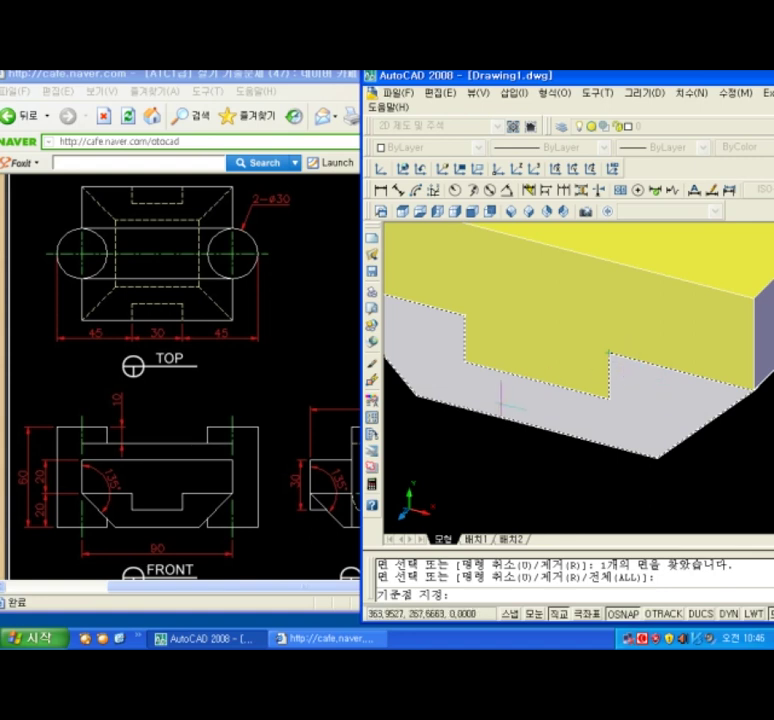
{"action": "middle_click_drag", "start_coordinate": [576, 390], "coordinate": [534, 392]}
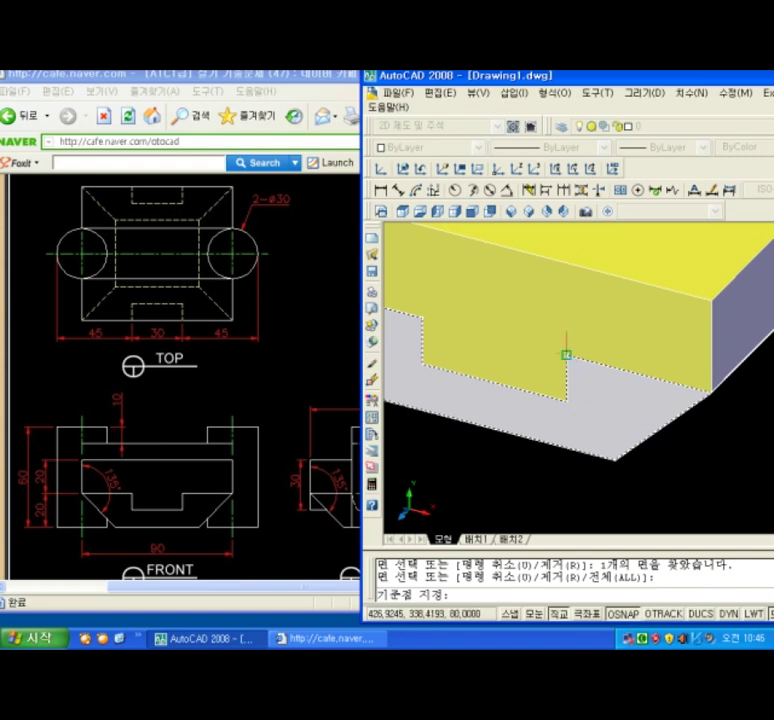
{"action": "left_click", "coordinate": [566, 354]}
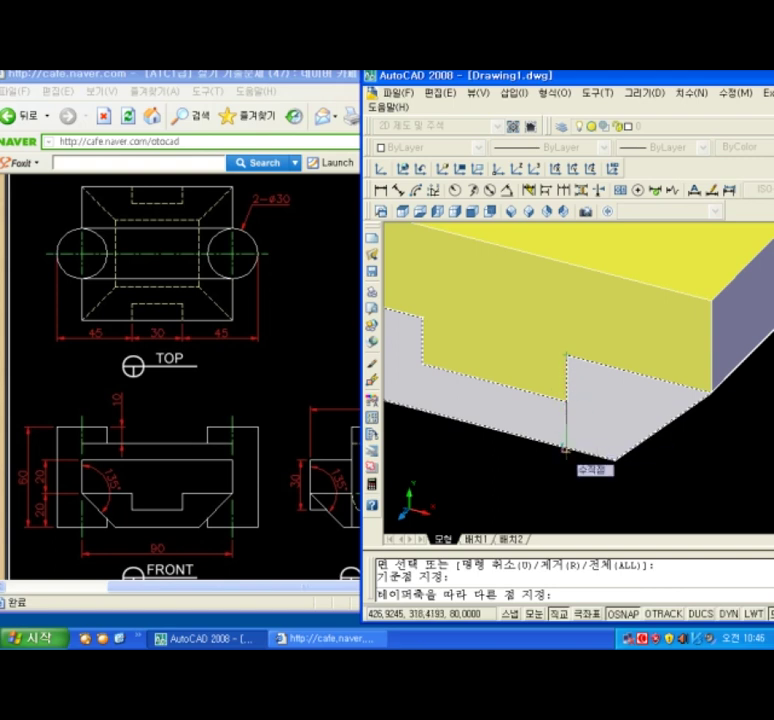
{"action": "left_click", "coordinate": [566, 450]}
{"action": "type", "text": "45"}
{"action": "key", "text": "Return"}
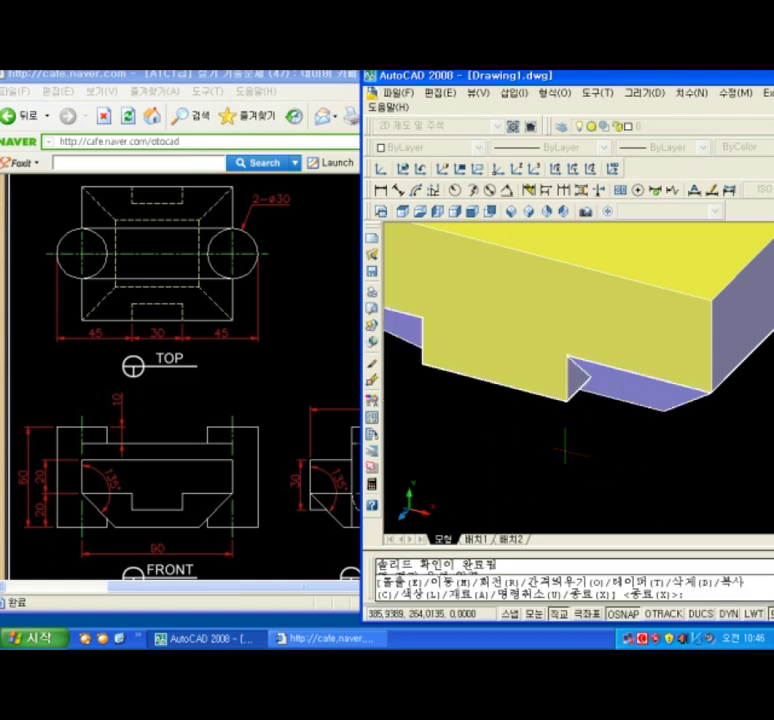
{"action": "key", "text": "Escape"}
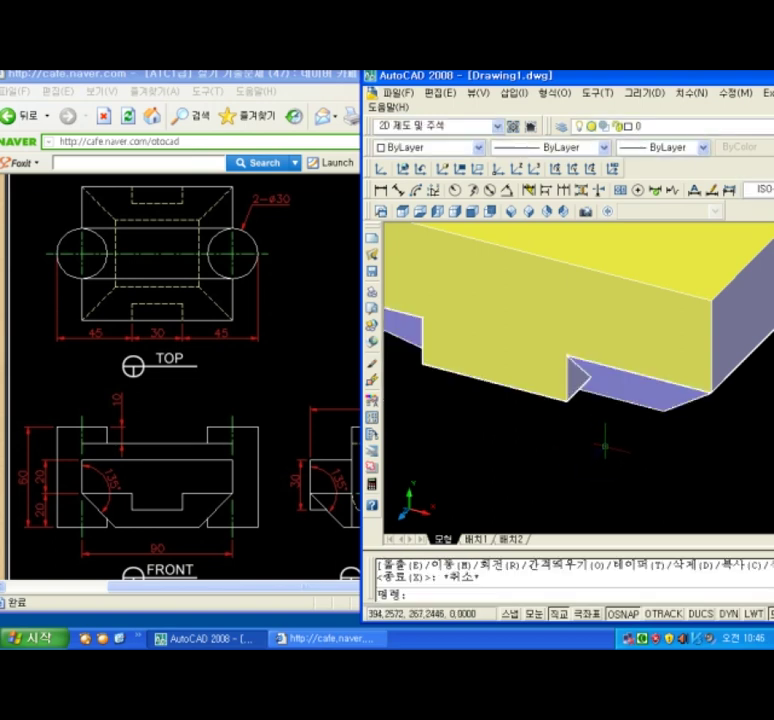
Examine the tapered front face from the side and compare its slope with the reference right view.
{"action": "scroll", "coordinate": [604, 448], "scroll_direction": "down", "scroll_amount": 4}
{"action": "middle_click_drag", "start_coordinate": [655, 482], "coordinate": [558, 428], "text": "shift"}
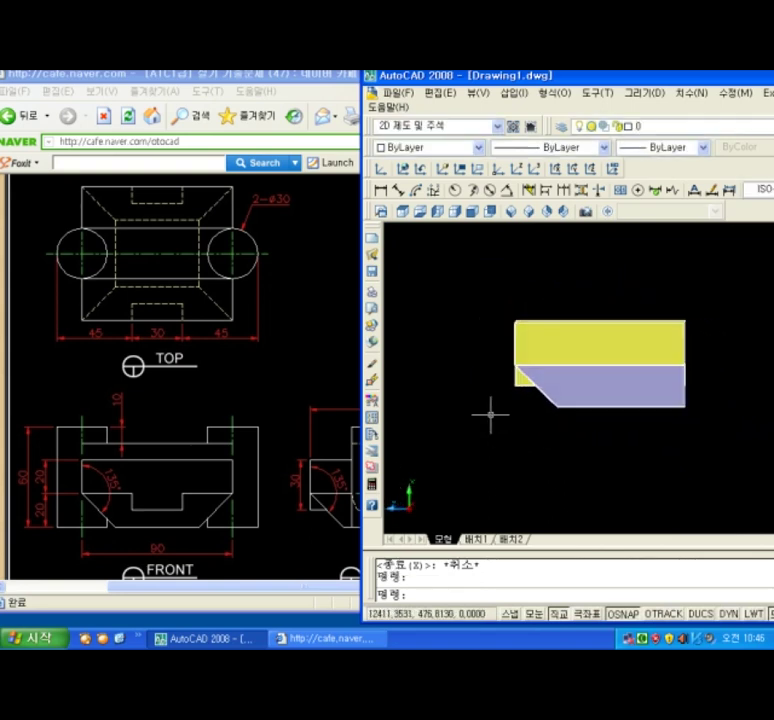
{"action": "scroll", "coordinate": [523, 390], "scroll_direction": "up", "scroll_amount": 6}
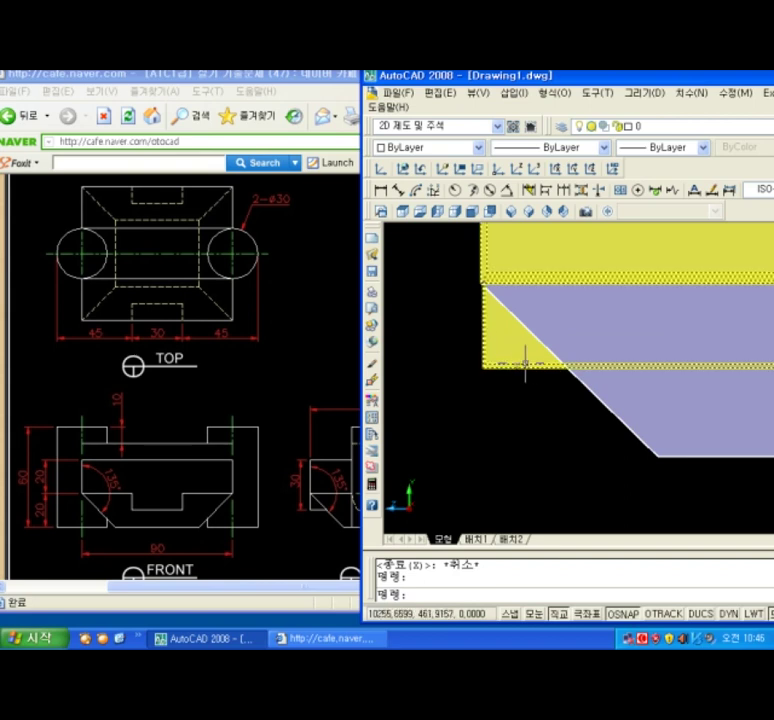
{"action": "mouse_move", "coordinate": [249, 584]}
{"action": "left_mouse_down"}
{"action": "mouse_move", "coordinate": [249, 592]}
{"action": "mouse_move", "coordinate": [270, 510]}
{"action": "left_mouse_up"}
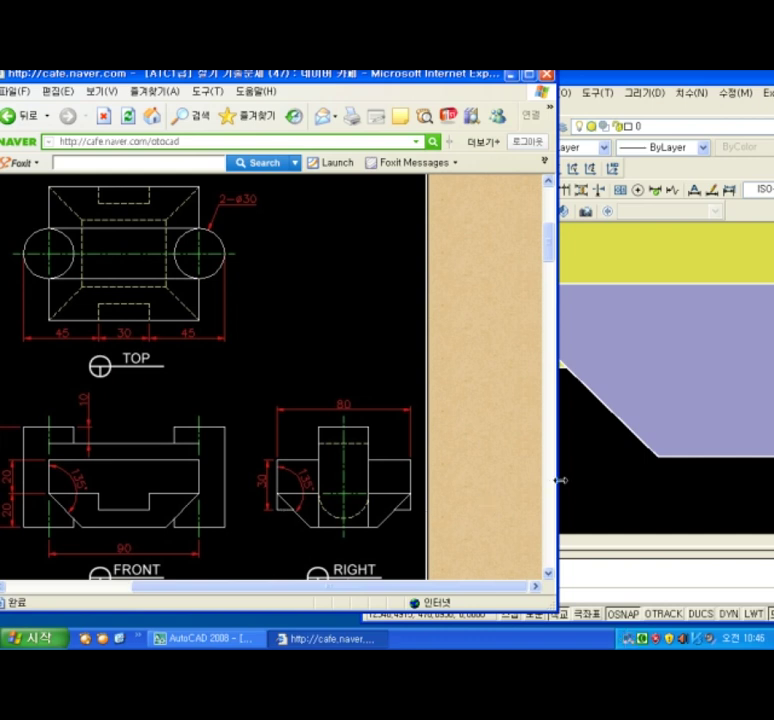
{"action": "left_click", "coordinate": [650, 503]}
{"action": "scroll", "coordinate": [595, 468], "scroll_direction": "down", "scroll_amount": 5}
{"action": "middle_click_drag", "start_coordinate": [595, 468], "coordinate": [593, 467], "text": "shift"}
{"action": "scroll", "coordinate": [686, 488], "scroll_direction": "up", "scroll_amount": 3}
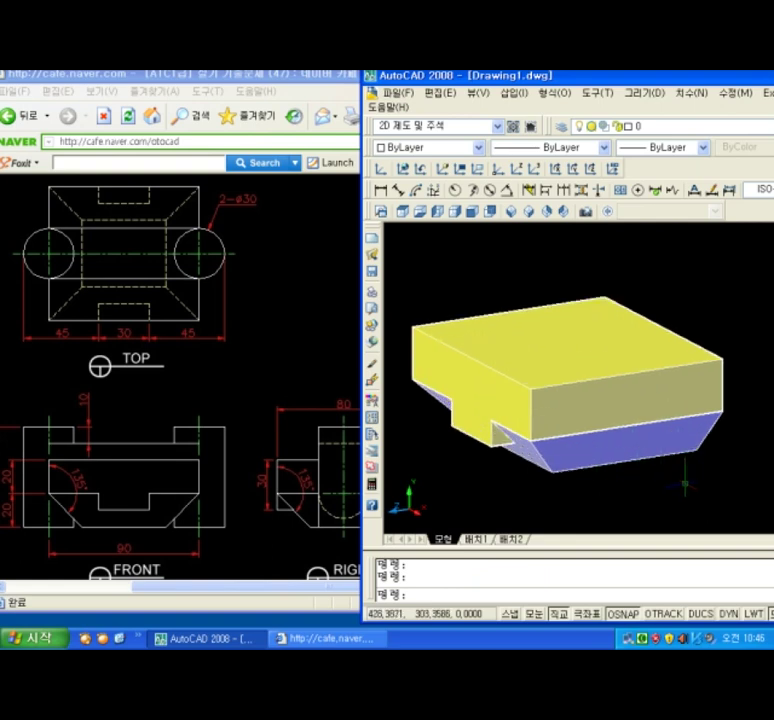
Taper the lower block's opposite notched face by 45 degrees along a vertical axis from the notch's upper corner to the bottom edge.
{"action": "middle_click_drag", "start_coordinate": [659, 480], "coordinate": [551, 478], "text": "shift"}
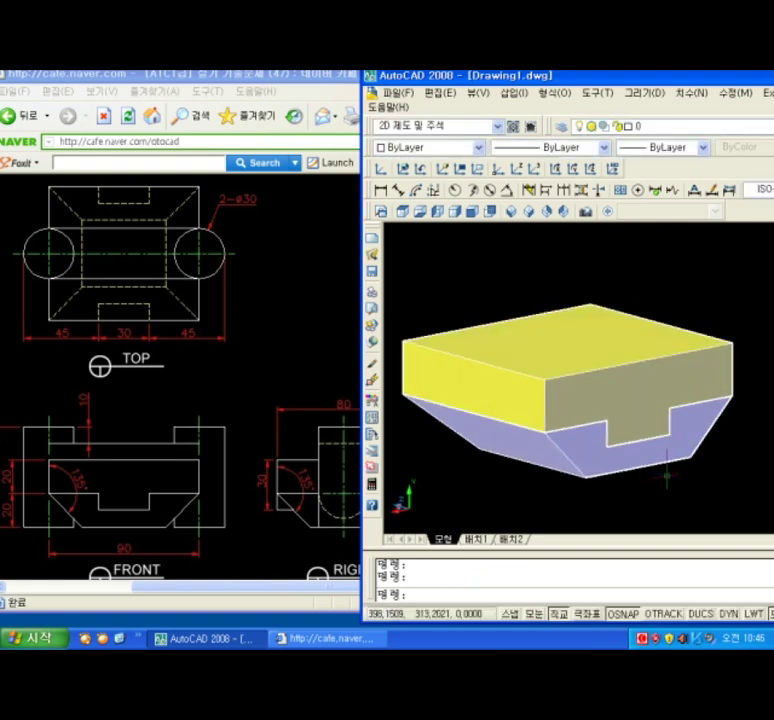
{"action": "scroll", "coordinate": [620, 460], "scroll_direction": "up", "scroll_amount": 2}
{"action": "left_click", "coordinate": [735, 93]}
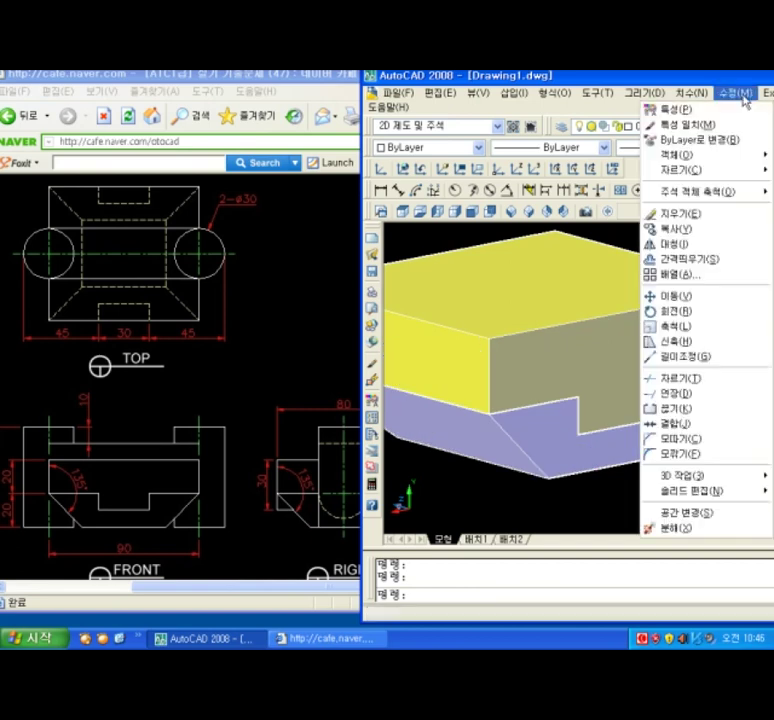
{"action": "mouse_move", "coordinate": [705, 490]}
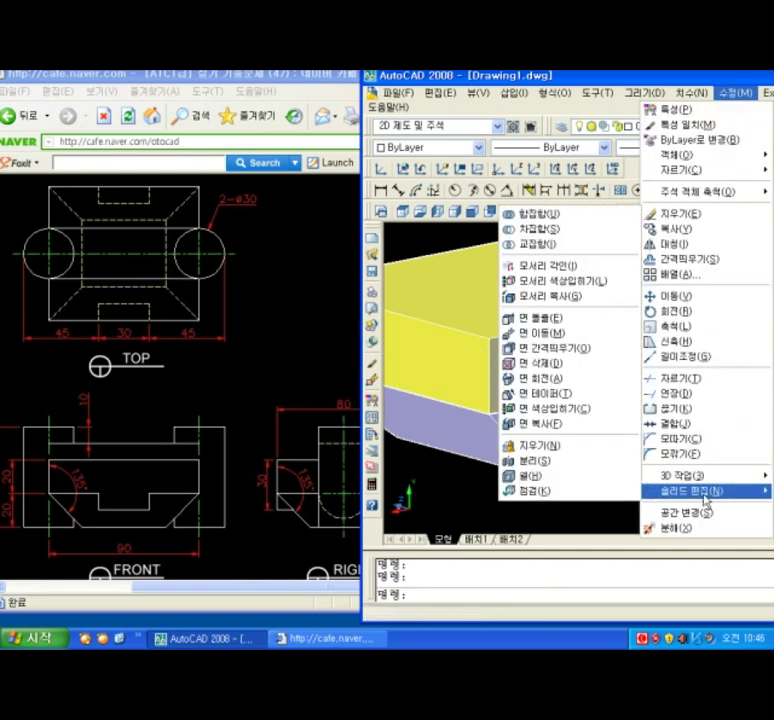
{"action": "left_click", "coordinate": [577, 394]}
{"action": "scroll", "coordinate": [587, 456], "scroll_direction": "up", "scroll_amount": 2}
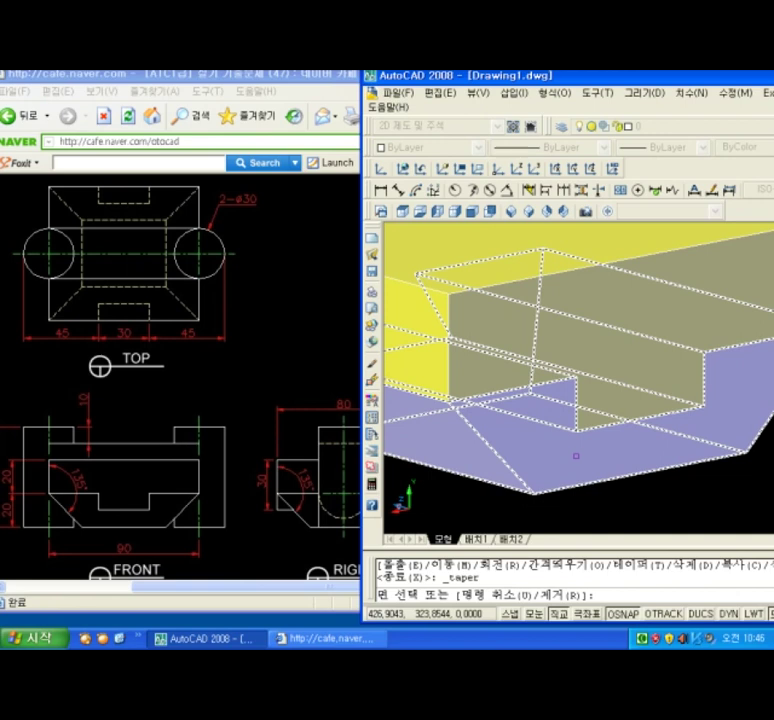
{"action": "left_click", "coordinate": [574, 456]}
{"action": "key", "text": "Return"}
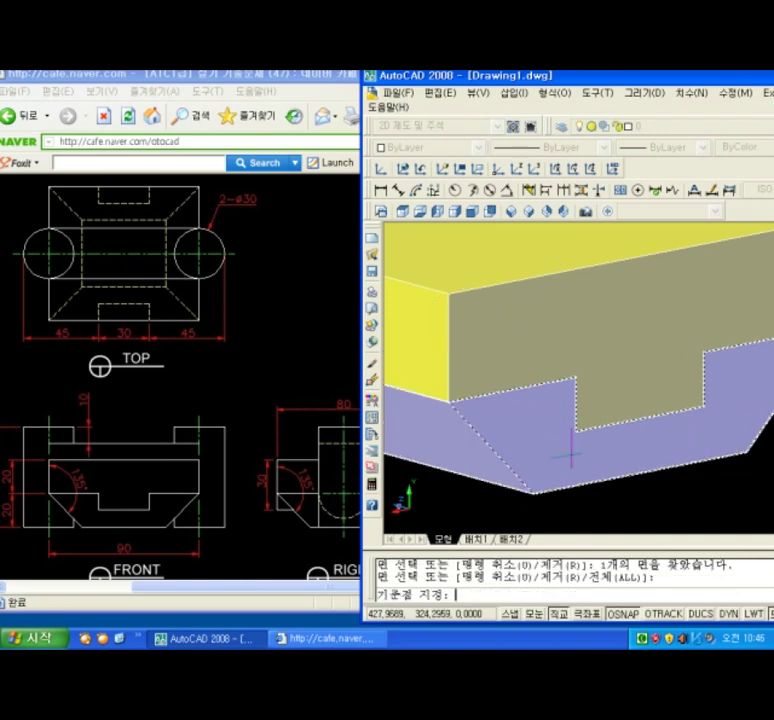
{"action": "left_click", "coordinate": [576, 377]}
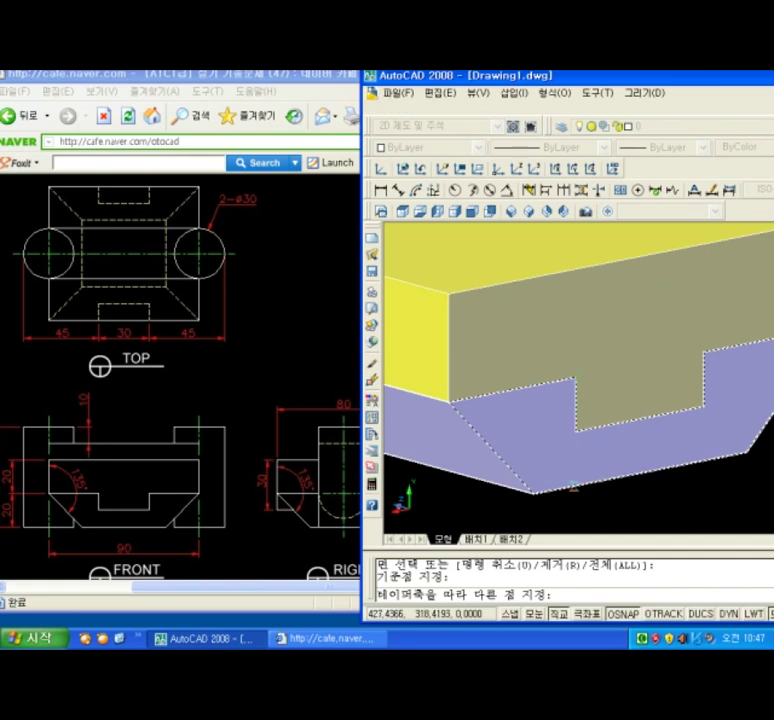
{"action": "left_click", "coordinate": [576, 486]}
{"action": "type", "text": "45"}
{"action": "key", "text": "Return"}
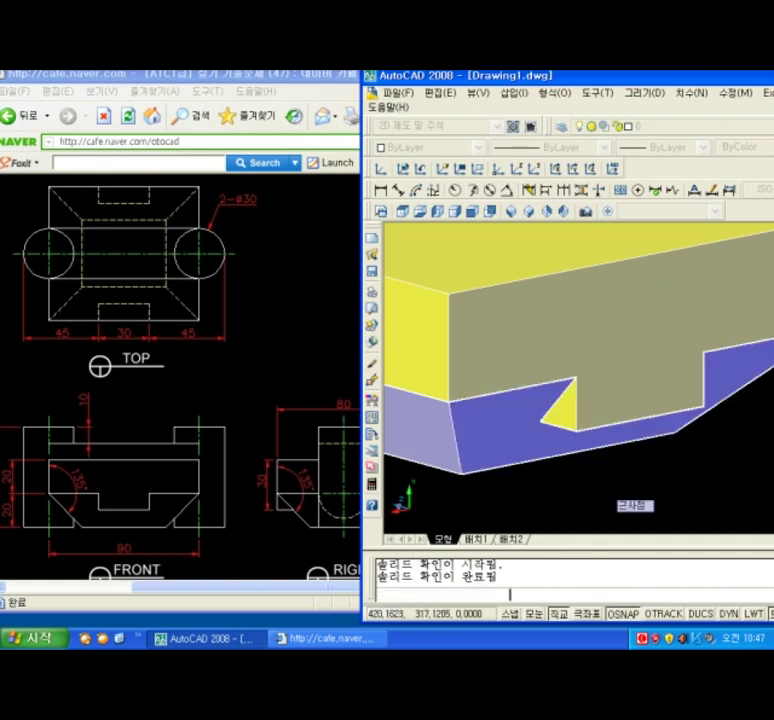
{"action": "key", "text": "Escape"}
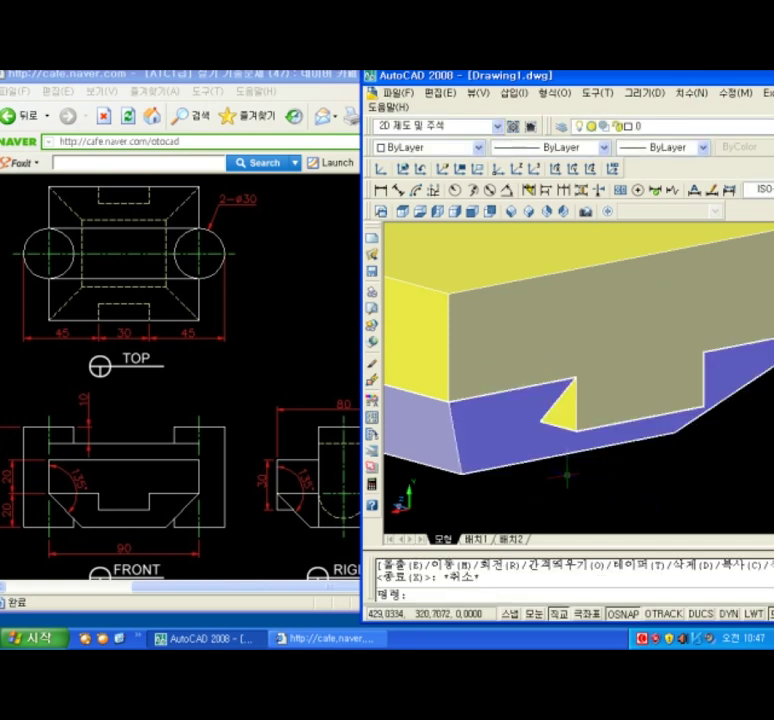
{"action": "middle_click_drag", "start_coordinate": [553, 473], "coordinate": [607, 473], "text": "shift"}
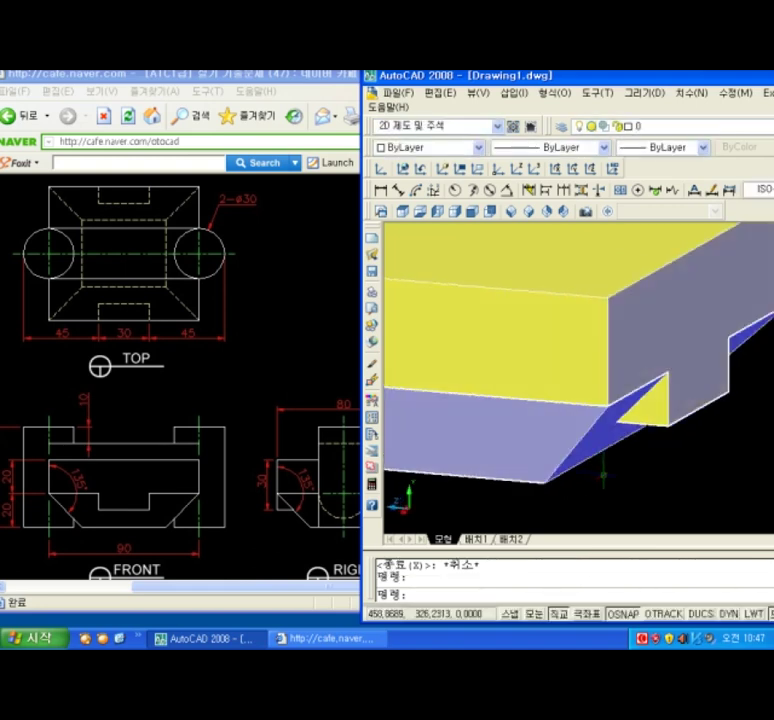
Display the reference isometric drawing with points D, E and F and set the model's viewpoint to 1,-2,2.
{"action": "left_click", "coordinate": [320, 79]}
{"action": "left_click_drag", "start_coordinate": [549, 243], "coordinate": [550, 280]}
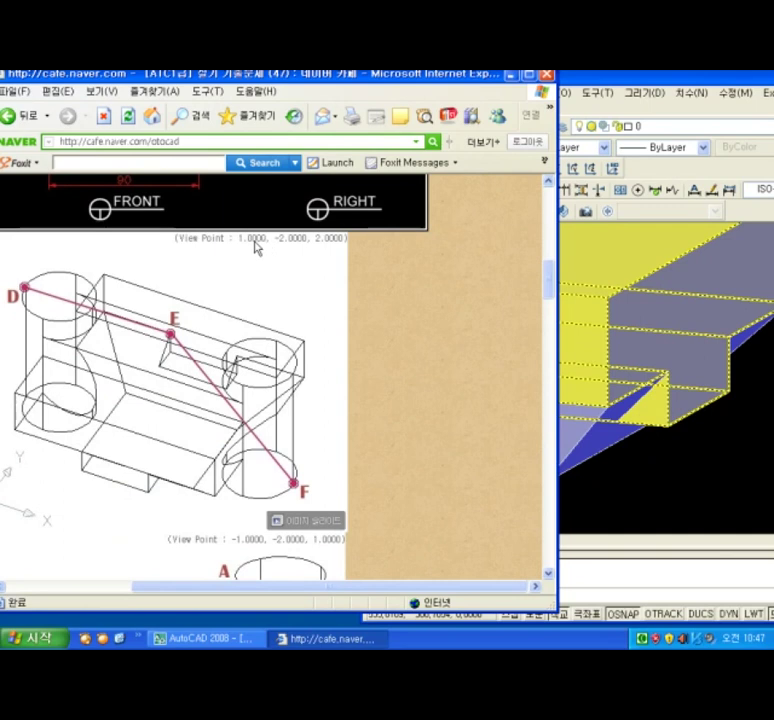
{"action": "left_click", "coordinate": [623, 493]}
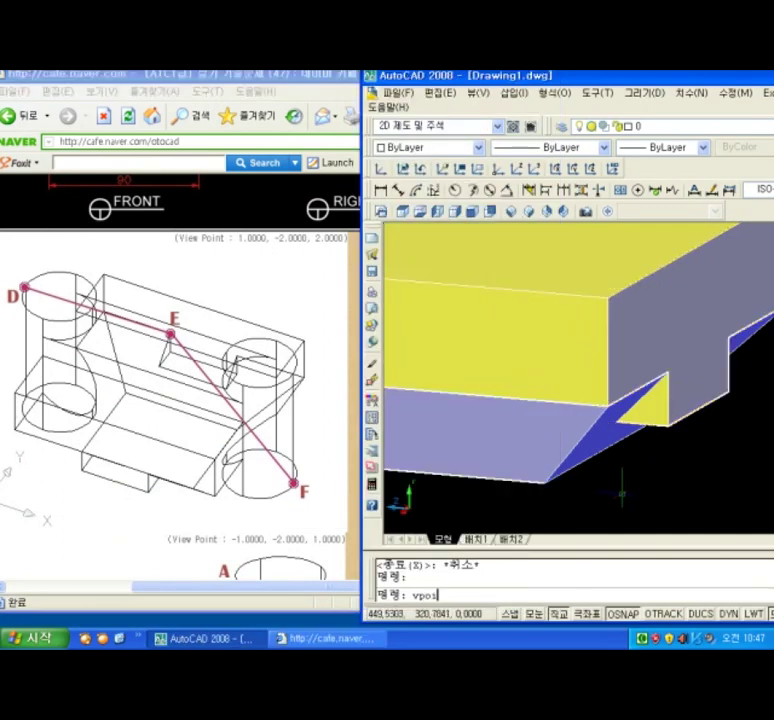
{"action": "key", "text": "Return"}
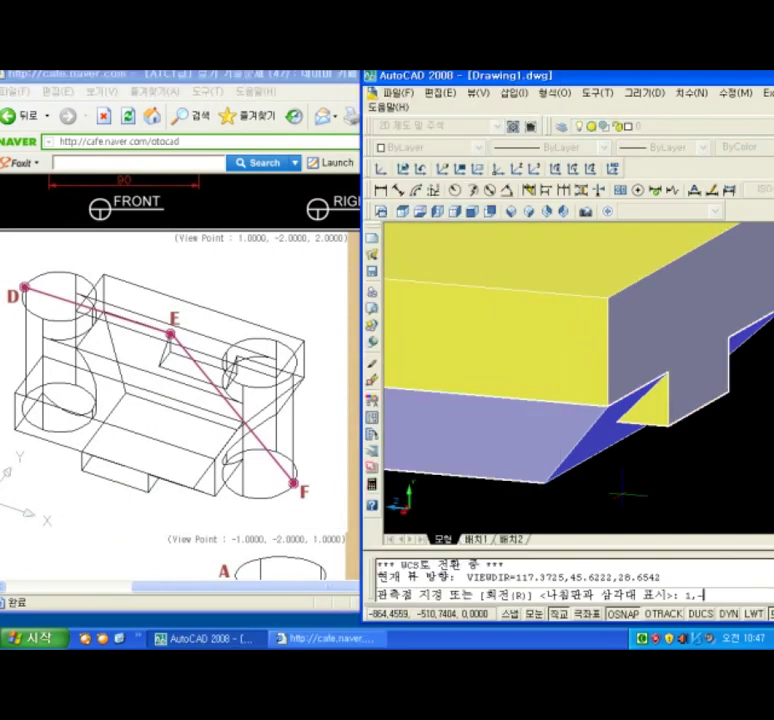
{"action": "type", "text": "2,"}
{"action": "key", "text": "Return"}
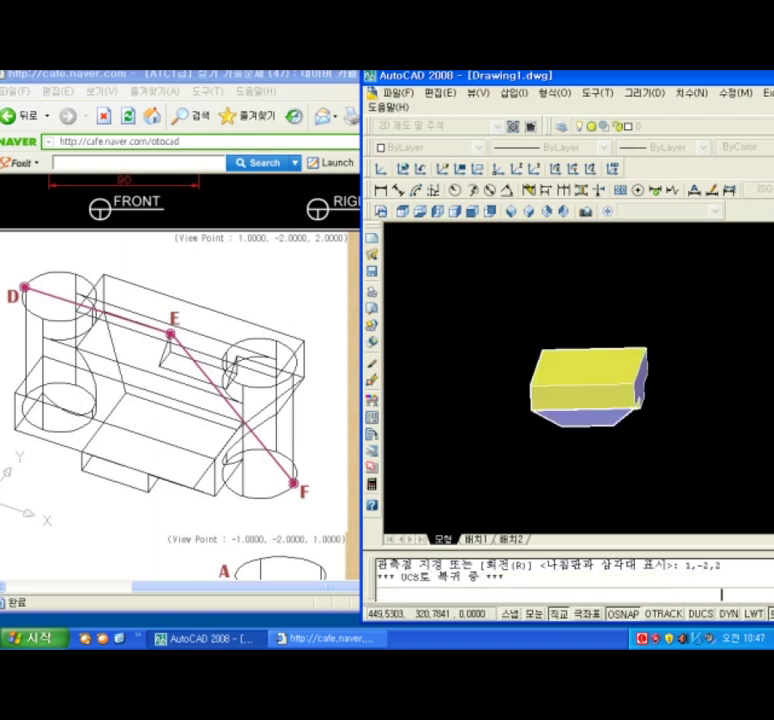
Switch the visual style to 2D wireframe and bring all the solids and profiles into view.
{"action": "scroll", "coordinate": [700, 466], "scroll_direction": "up", "scroll_amount": 2}
{"action": "type", "text": "sha"}
{"action": "key", "text": "Return"}
{"action": "type", "text": "2"}
{"action": "key", "text": "Return"}
{"action": "scroll", "coordinate": [691, 302], "scroll_direction": "down", "scroll_amount": 4}
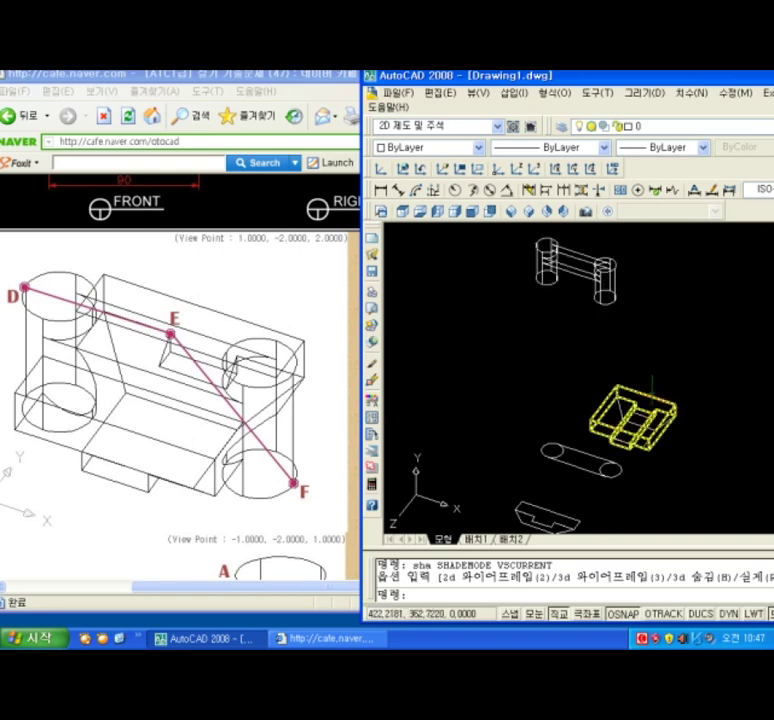
In hidden style, draw a line across the yellow block's top face between the midpoints of its front and back edges.
{"action": "key", "text": "BackSpace"}
{"action": "key", "text": "BackSpace"}
{"action": "key", "text": "BackSpace"}
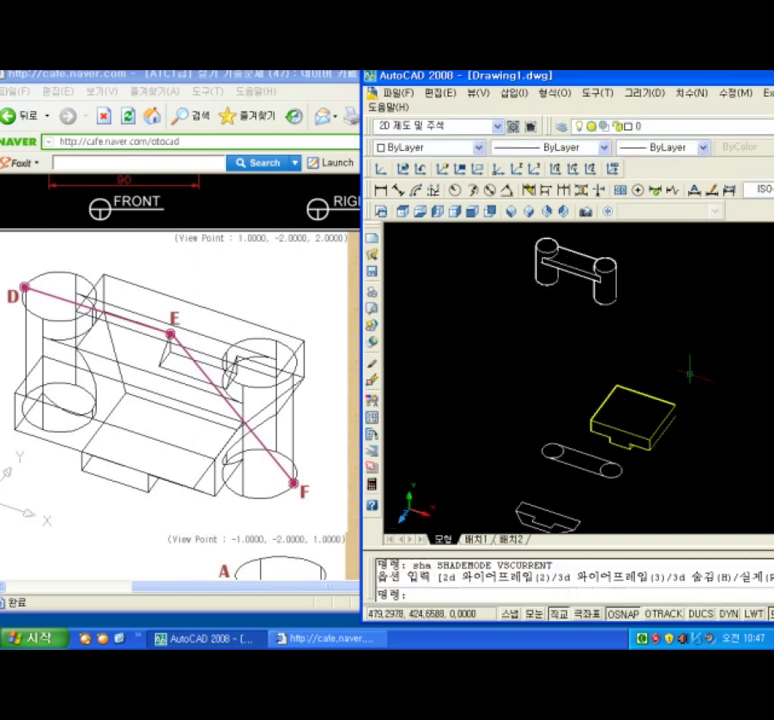
{"action": "scroll", "coordinate": [692, 435], "scroll_direction": "up", "scroll_amount": 3}
{"action": "type", "text": "l"}
{"action": "key", "text": "Return"}
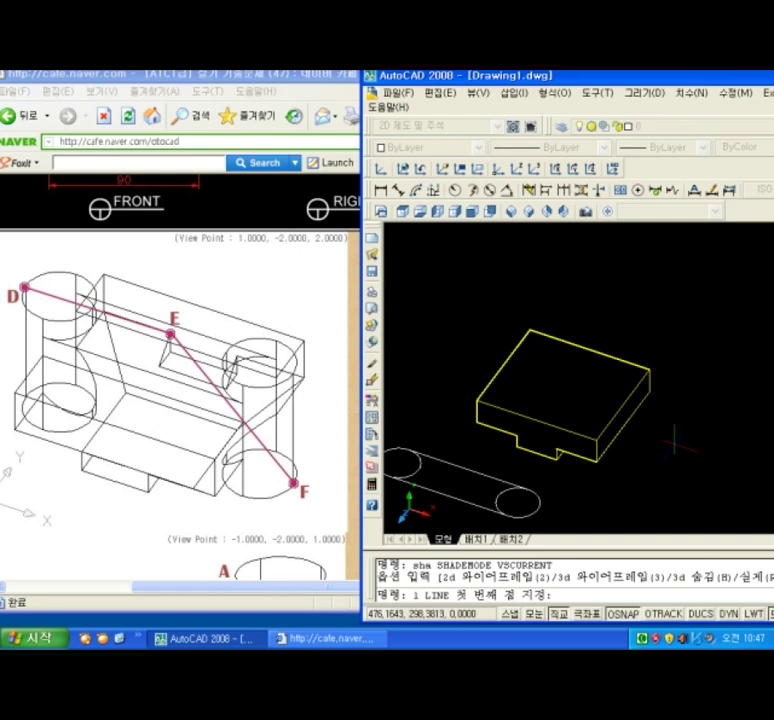
{"action": "scroll", "coordinate": [685, 433], "scroll_direction": "up", "scroll_amount": 2}
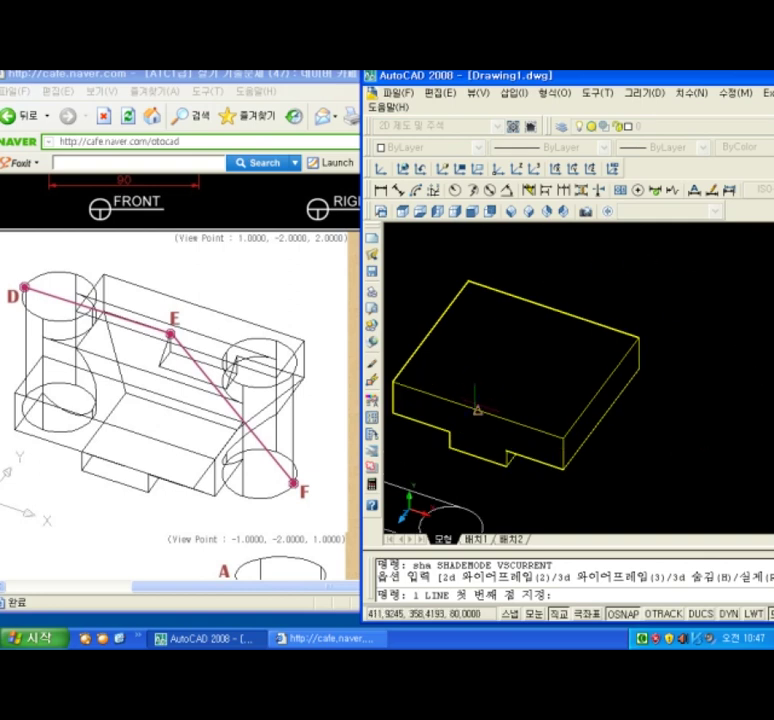
{"action": "left_click", "coordinate": [476, 411]}
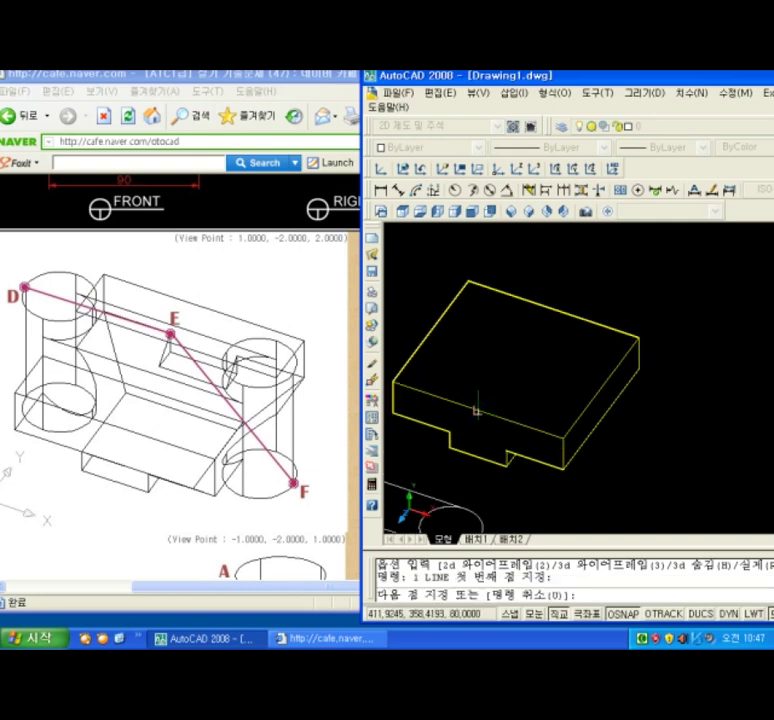
{"action": "left_click", "coordinate": [553, 310]}
{"action": "key", "text": "Return"}
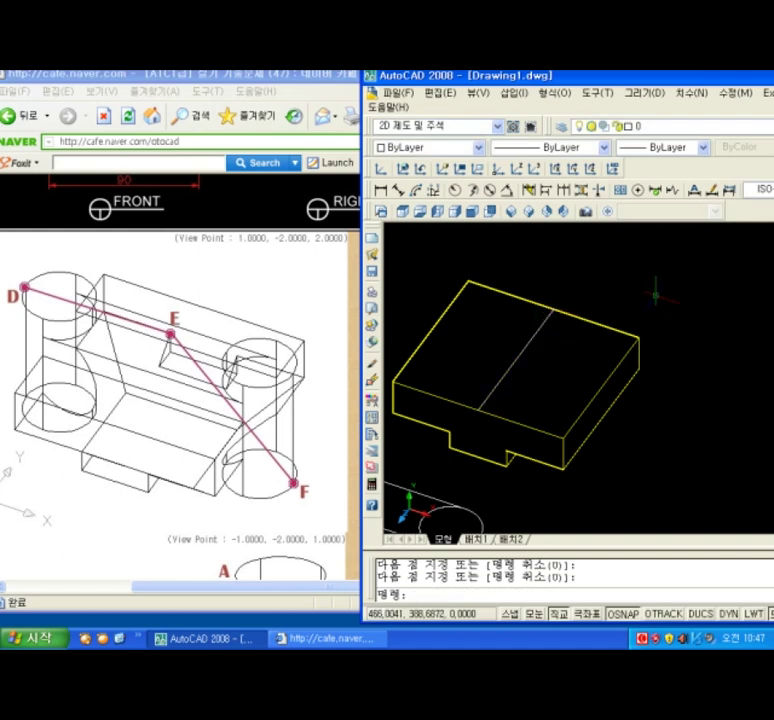
In 2D wireframe, draw a line between the midpoints of the two bottom edges of the bar joining the cylinders.
{"action": "scroll", "coordinate": [653, 294], "scroll_direction": "down", "scroll_amount": 4}
{"action": "scroll", "coordinate": [503, 298], "scroll_direction": "up", "scroll_amount": 7}
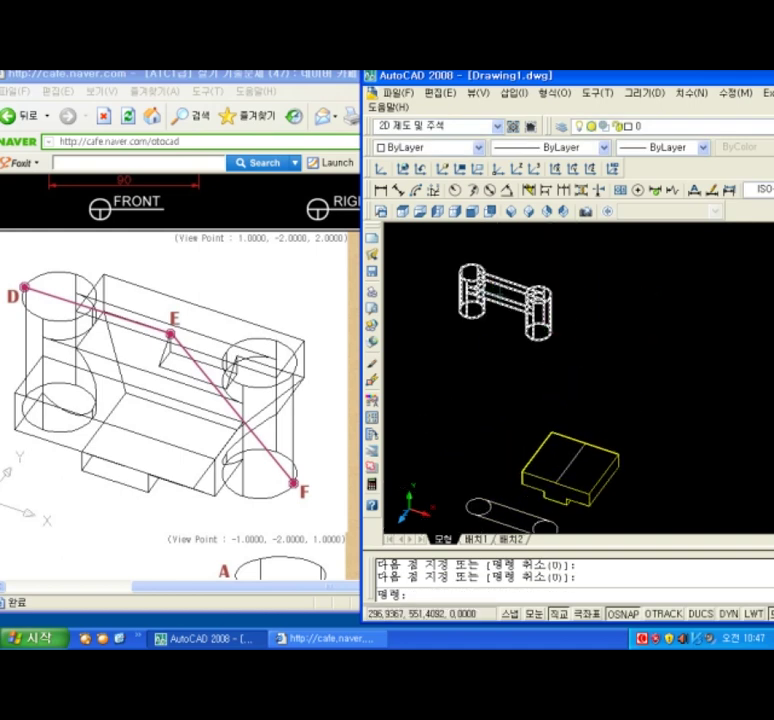
{"action": "type", "text": "sha"}
{"action": "key", "text": "Return"}
{"action": "type", "text": "2"}
{"action": "key", "text": "Return"}
{"action": "mouse_move", "coordinate": [507, 354]}
{"action": "middle_mouse_down"}
{"action": "mouse_move", "coordinate": [542, 430]}
{"action": "mouse_move", "coordinate": [599, 428]}
{"action": "middle_mouse_up"}
{"action": "type", "text": "l"}
{"action": "key", "text": "Return"}
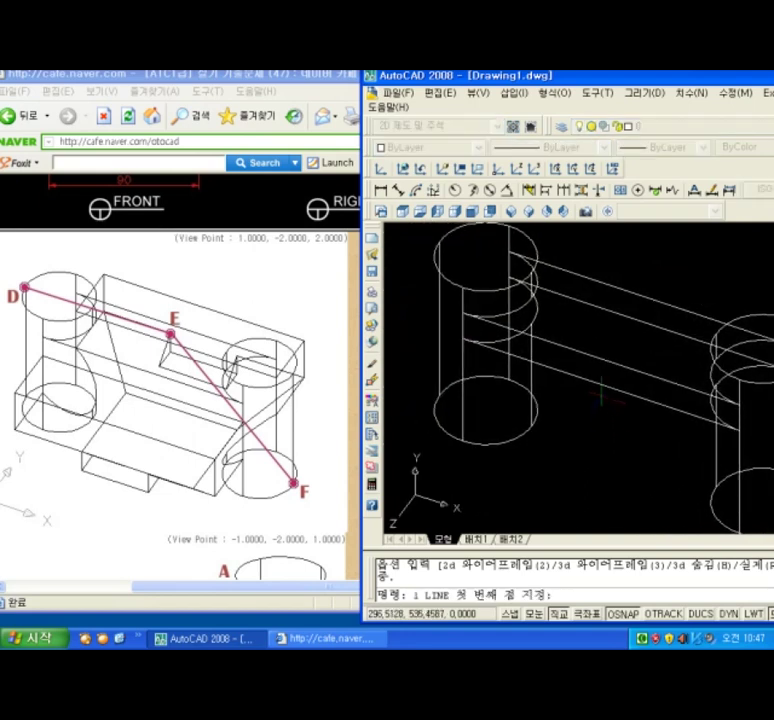
{"action": "left_click", "coordinate": [600, 384]}
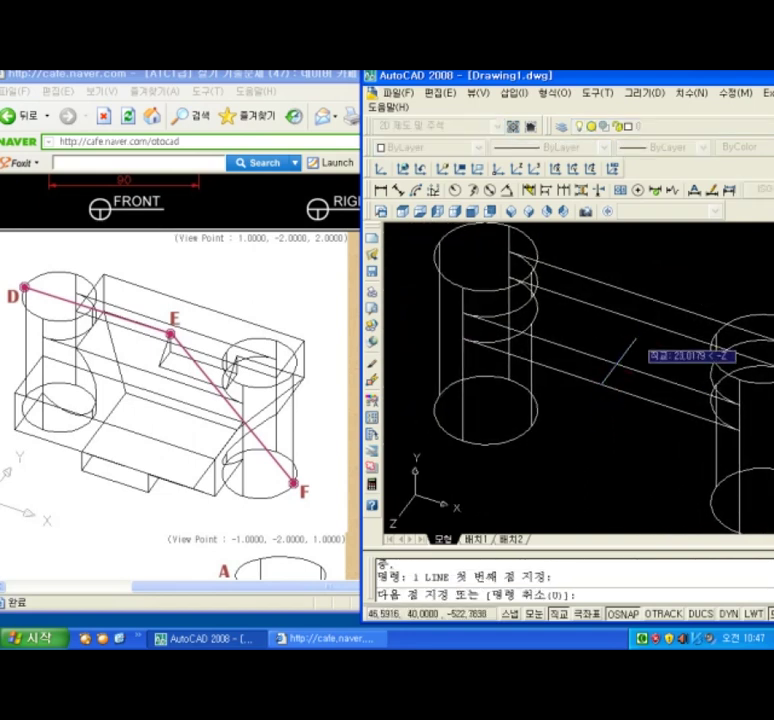
{"action": "left_click", "coordinate": [646, 323]}
{"action": "key", "text": "Return"}
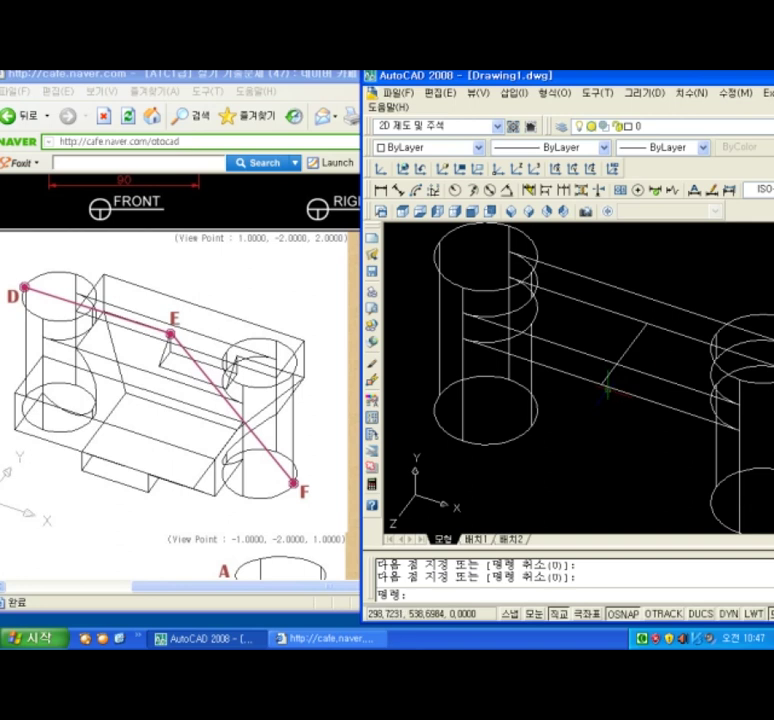
Move the cylinder-and-bar solid from its helper line's midpoint to the midpoint of the line on the block's top face.
{"action": "type", "text": "m"}
{"action": "key", "text": "Return"}
{"action": "left_click", "coordinate": [567, 390]}
{"action": "key", "text": "Return"}
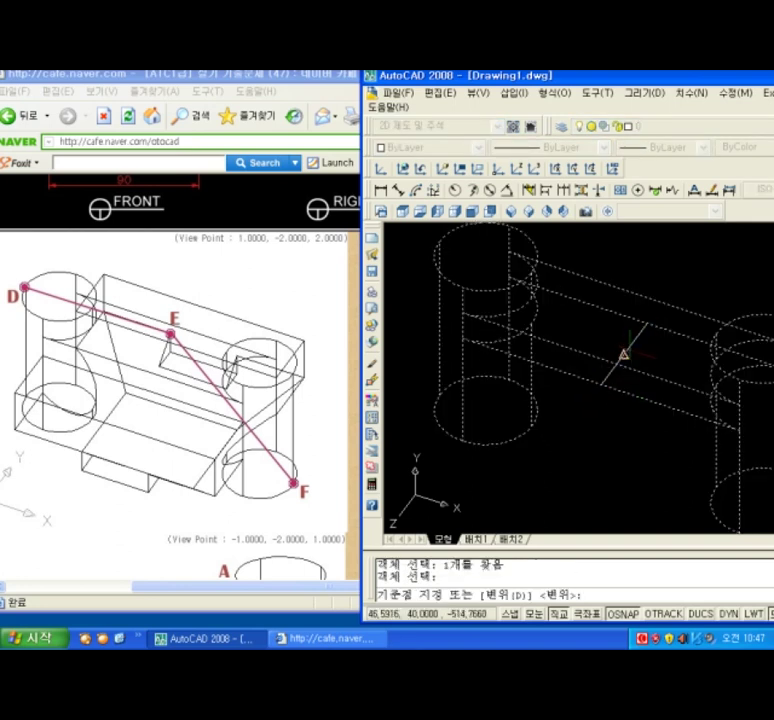
{"action": "left_click", "coordinate": [622, 354]}
{"action": "scroll", "coordinate": [638, 403], "scroll_direction": "down", "scroll_amount": 5}
{"action": "middle_click_drag", "start_coordinate": [638, 403], "coordinate": [546, 238]}
{"action": "scroll", "coordinate": [600, 335], "scroll_direction": "up", "scroll_amount": 5}
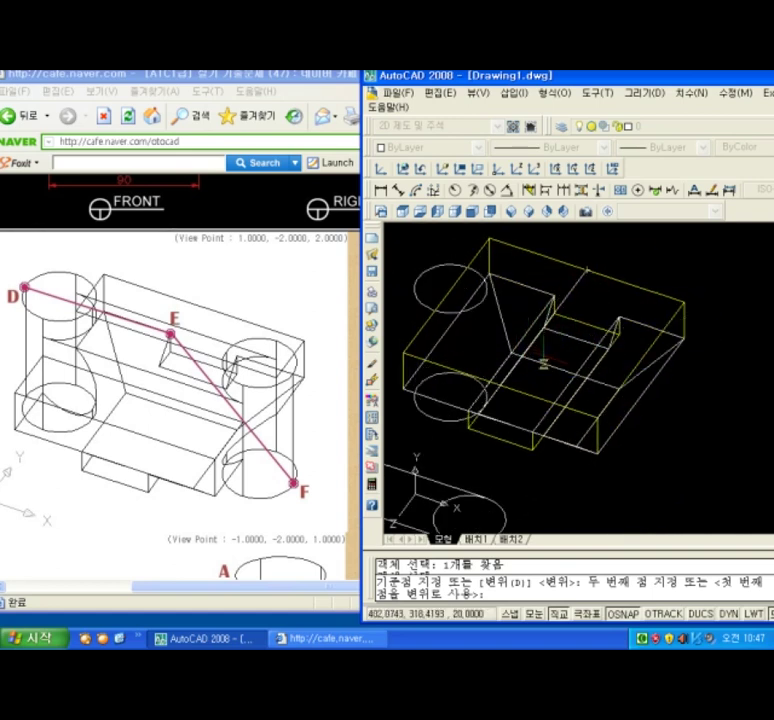
{"action": "left_click", "coordinate": [552, 352]}
{"action": "middle_click_drag", "start_coordinate": [552, 352], "coordinate": [556, 352], "text": "shift"}
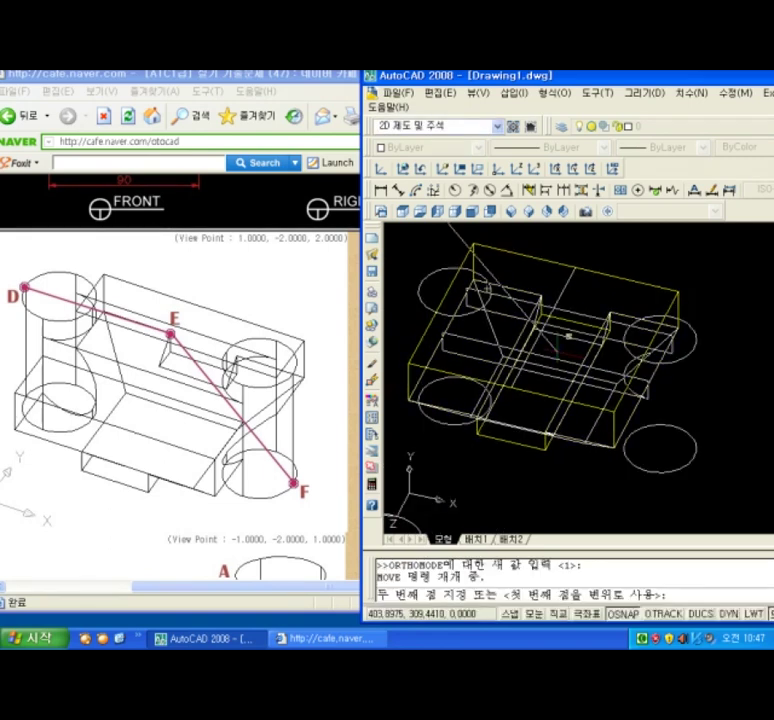
{"action": "scroll", "coordinate": [556, 352], "scroll_direction": "up", "scroll_amount": 3}
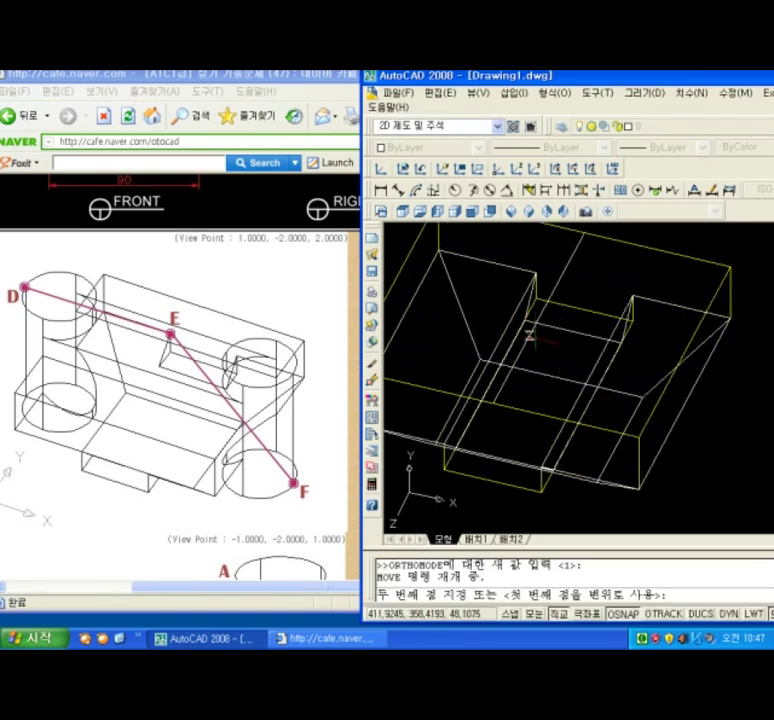
{"action": "left_click", "coordinate": [537, 318]}
{"action": "scroll", "coordinate": [537, 318], "scroll_direction": "down", "scroll_amount": 5}
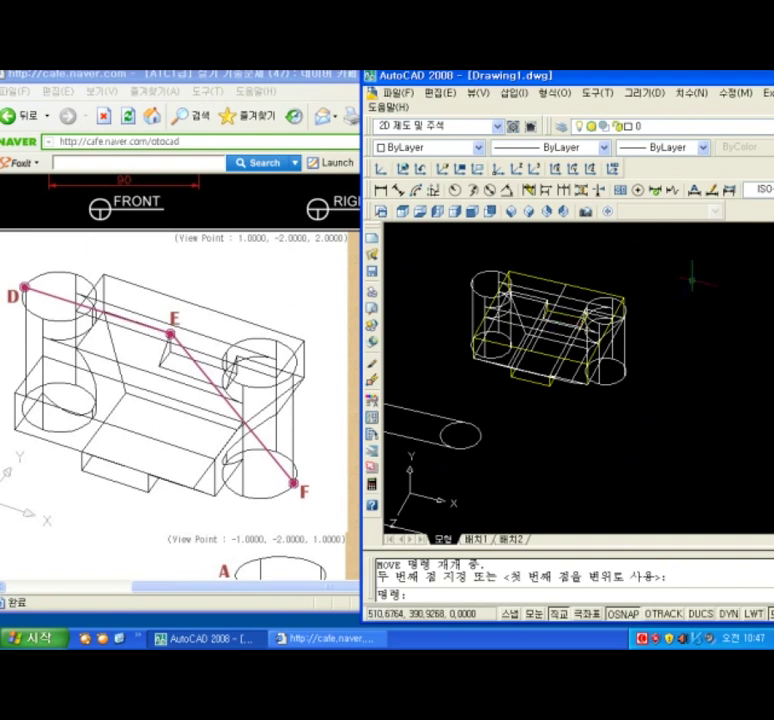
Shade the solids in the Conceptual style and examine how the cylinders and bar sit in the block.
{"action": "type", "text": "sha"}
{"action": "key", "text": "Return"}
{"action": "type", "text": "c"}
{"action": "key", "text": "Return"}
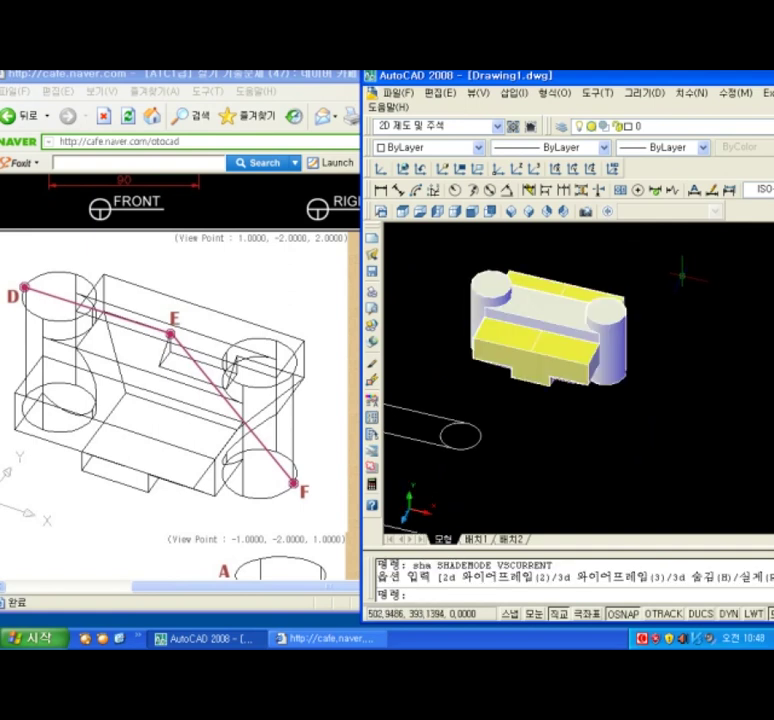
{"action": "scroll", "coordinate": [627, 269], "scroll_direction": "up", "scroll_amount": 3}
{"action": "mouse_move", "coordinate": [625, 270]}
{"action": "middle_mouse_down", "text": "shift"}
{"action": "mouse_move", "coordinate": [636, 229]}
{"action": "mouse_move", "coordinate": [572, 266]}
{"action": "mouse_move", "coordinate": [463, 233]}
{"action": "mouse_move", "coordinate": [412, 233]}
{"action": "mouse_move", "coordinate": [705, 242]}
{"action": "mouse_move", "coordinate": [626, 227]}
{"action": "mouse_move", "coordinate": [568, 261]}
{"action": "middle_mouse_up", "text": "shift"}
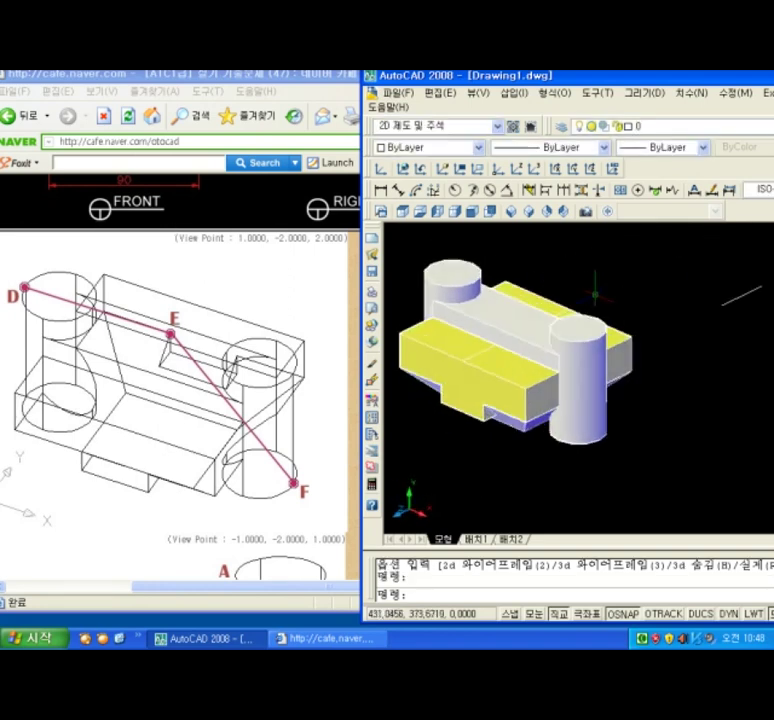
{"action": "scroll", "coordinate": [592, 285], "scroll_direction": "up", "scroll_amount": 2}
{"action": "scroll", "coordinate": [445, 290], "scroll_direction": "down", "scroll_amount": 4}
{"action": "scroll", "coordinate": [430, 287], "scroll_direction": "up", "scroll_amount": 3}
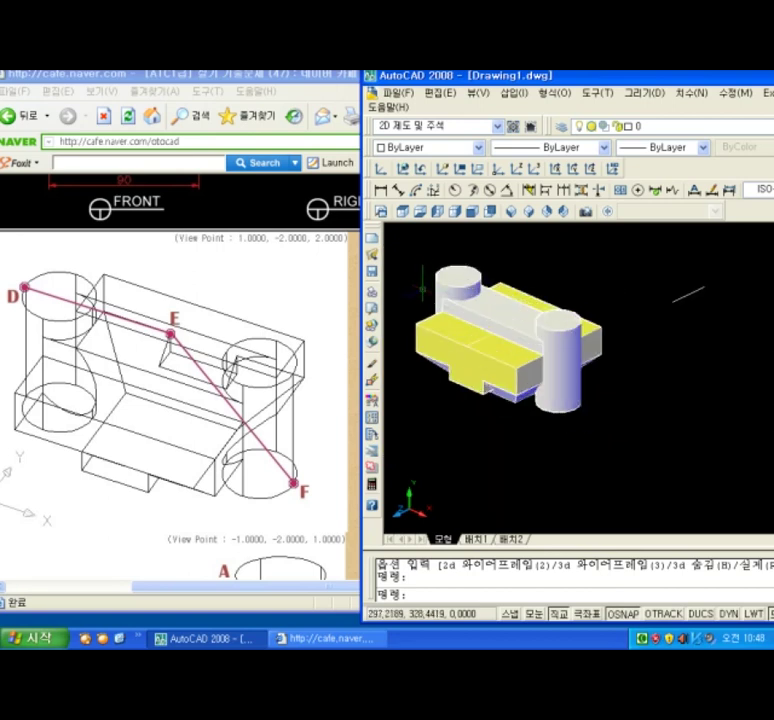
Compare the model from several angles, including its end and underside, with the reference view from -1,-2,1.
{"action": "left_click", "coordinate": [352, 204]}
{"action": "left_click_drag", "start_coordinate": [549, 262], "coordinate": [551, 297]}
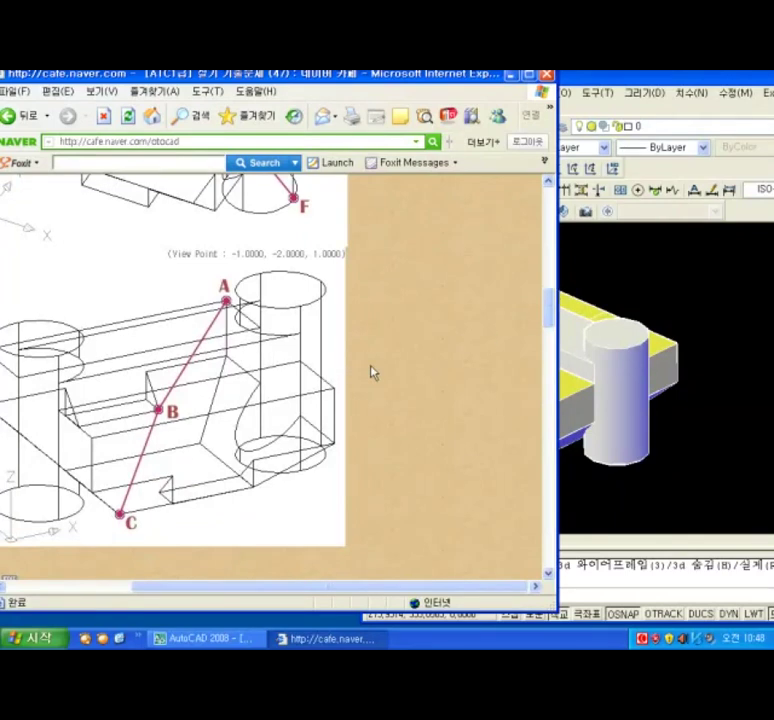
{"action": "left_click", "coordinate": [663, 322]}
{"action": "middle_click_drag", "start_coordinate": [532, 411], "coordinate": [455, 367], "text": "shift"}
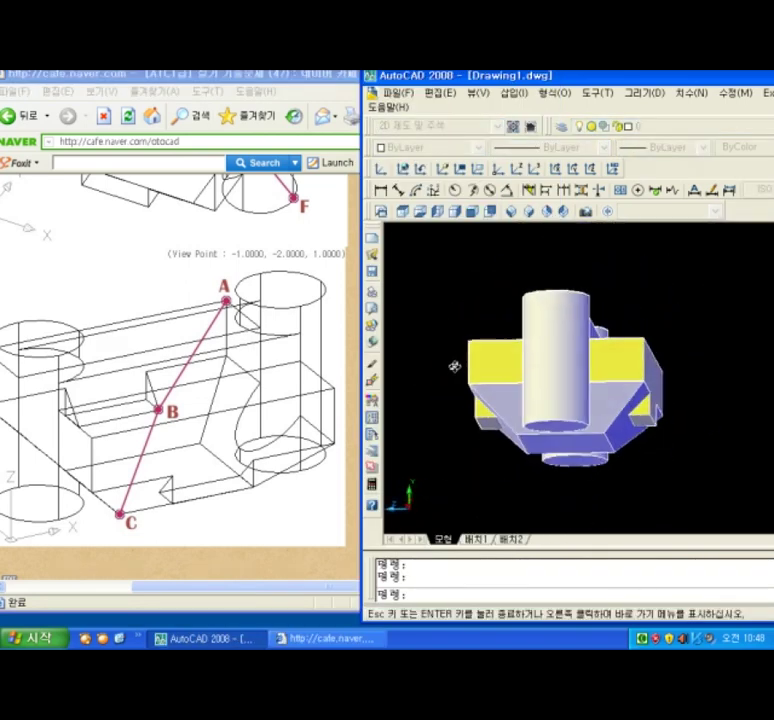
{"action": "middle_click_drag", "start_coordinate": [512, 396], "coordinate": [537, 404], "text": "shift"}
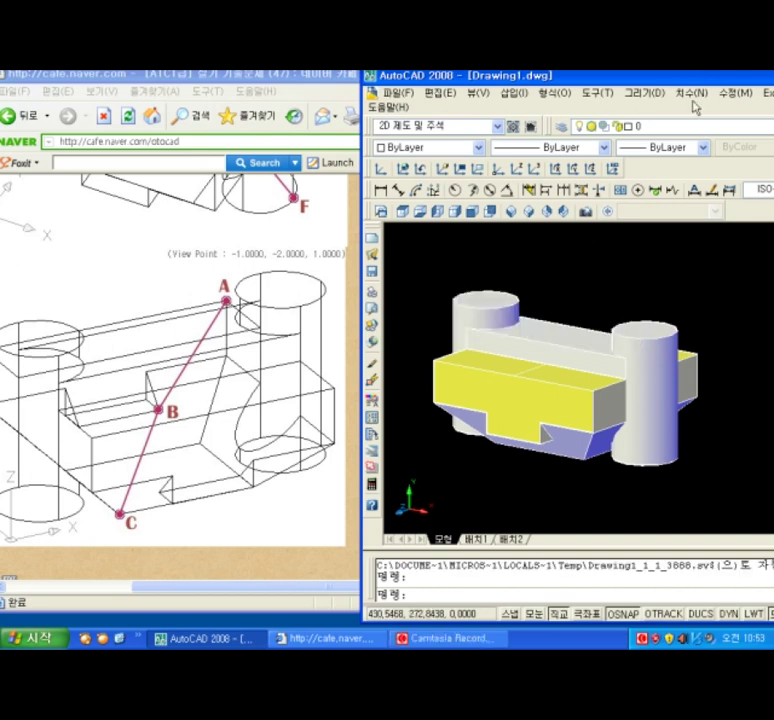
Set the model's viewpoint to 1,-1,1.
{"action": "double_click", "coordinate": [650, 268]}
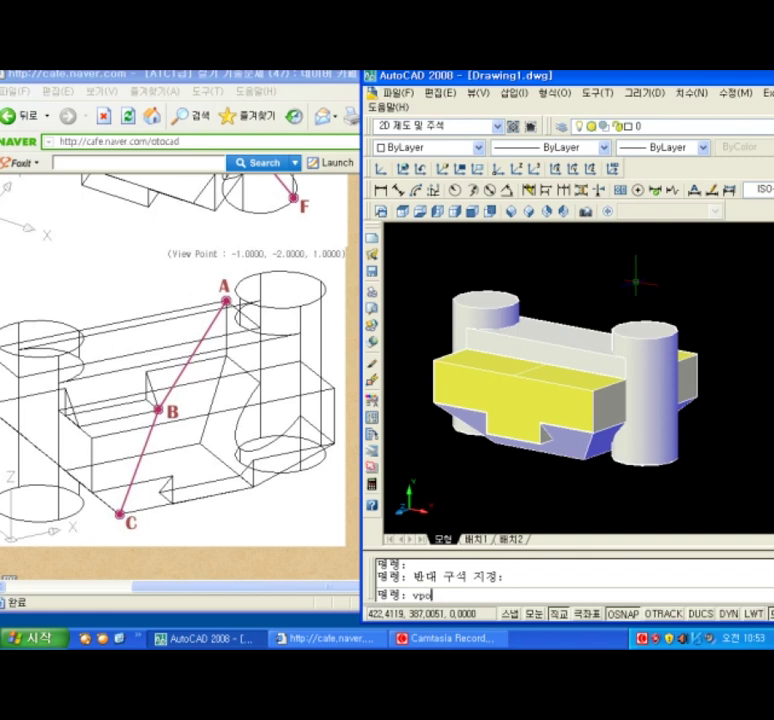
{"action": "key", "text": "Return"}
{"action": "type", "text": "1,-1,1"}
{"action": "key", "text": "Return"}
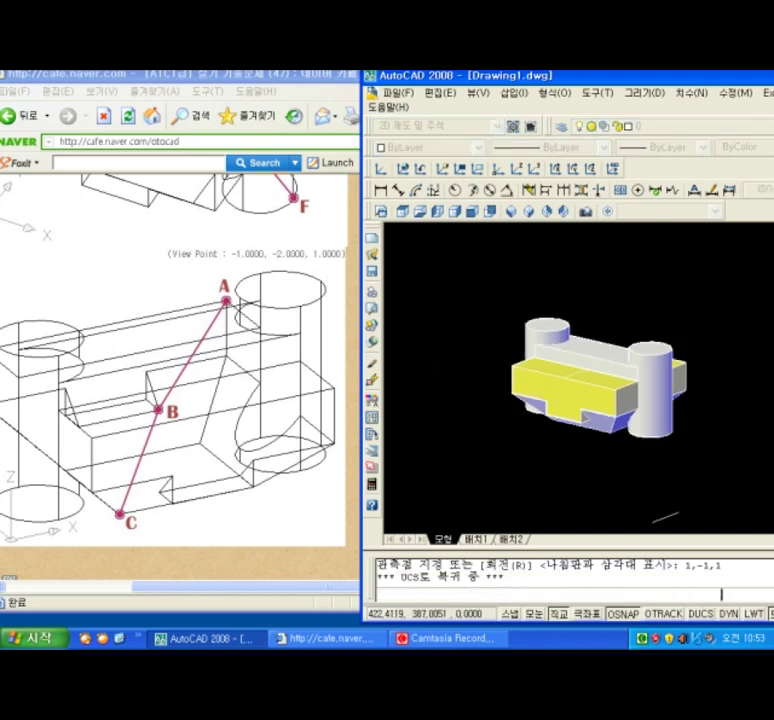
Undo the 3D modelling operations back to the flat 2D top and front profiles.
{"action": "key", "text": "ctrl+z"}
{"action": "key", "text": "ctrl+z"}
{"action": "key", "text": "ctrl+z"}
{"action": "key", "text": "ctrl+z"}
{"action": "key", "text": "ctrl+z"}
{"action": "key", "text": "ctrl+z"}
{"action": "key", "text": "ctrl+z"}
{"action": "key", "text": "ctrl+z"}
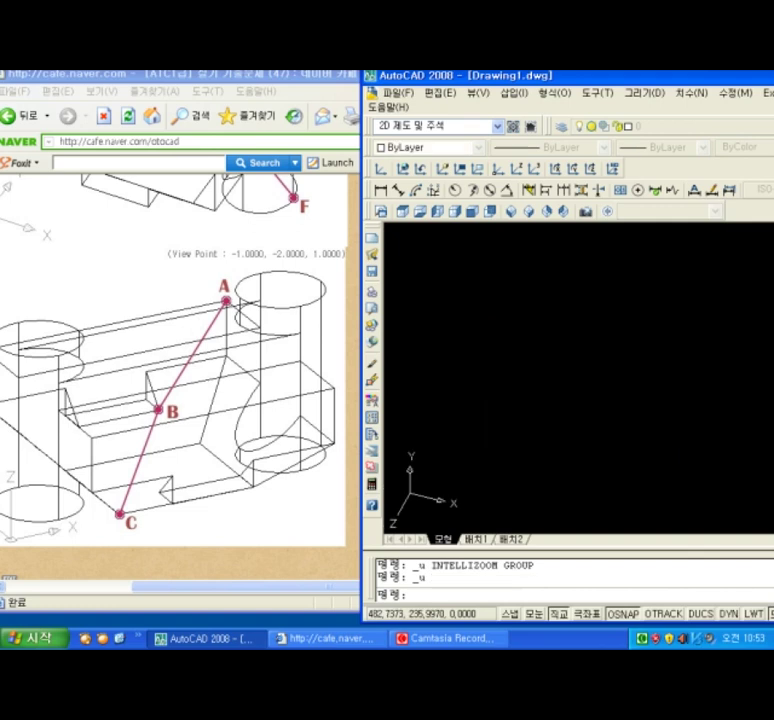
{"action": "key", "text": "ctrl+z"}
{"action": "key", "text": "ctrl+z"}
{"action": "key", "text": "ctrl+z"}
{"action": "key", "text": "ctrl+z"}
{"action": "key", "text": "ctrl+z"}
{"action": "key", "text": "ctrl+z"}
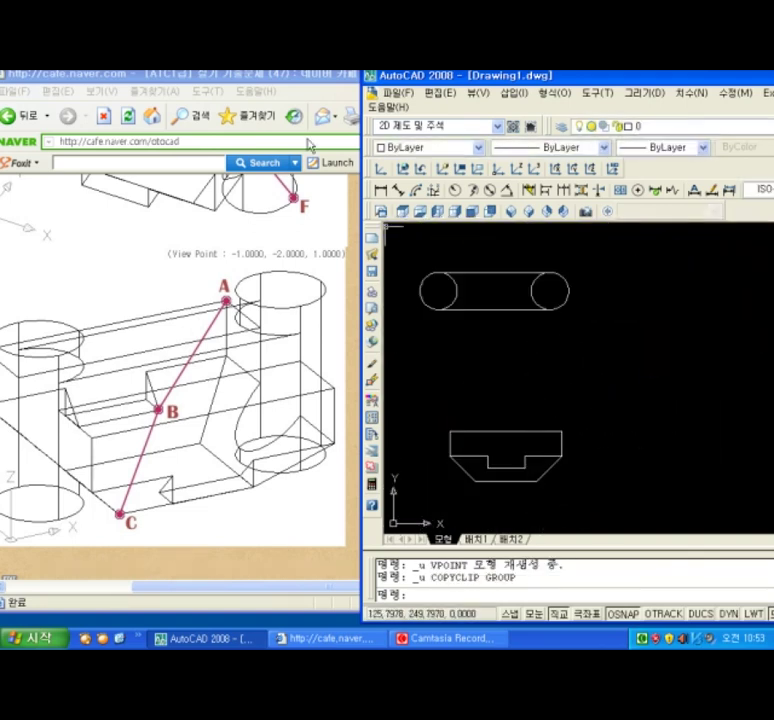
Display the reference's dimensioned orthographic views and place the AutoCAD window beside them with both 2D profiles in view.
{"action": "left_click", "coordinate": [302, 74]}
{"action": "left_click_drag", "start_coordinate": [322, 582], "coordinate": [240, 587]}
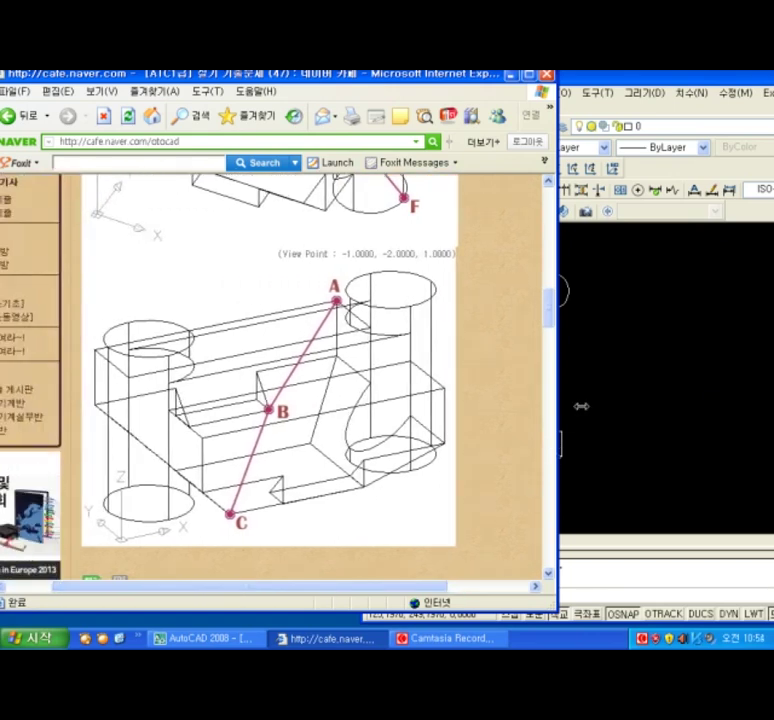
{"action": "left_click_drag", "start_coordinate": [550, 317], "coordinate": [549, 263]}
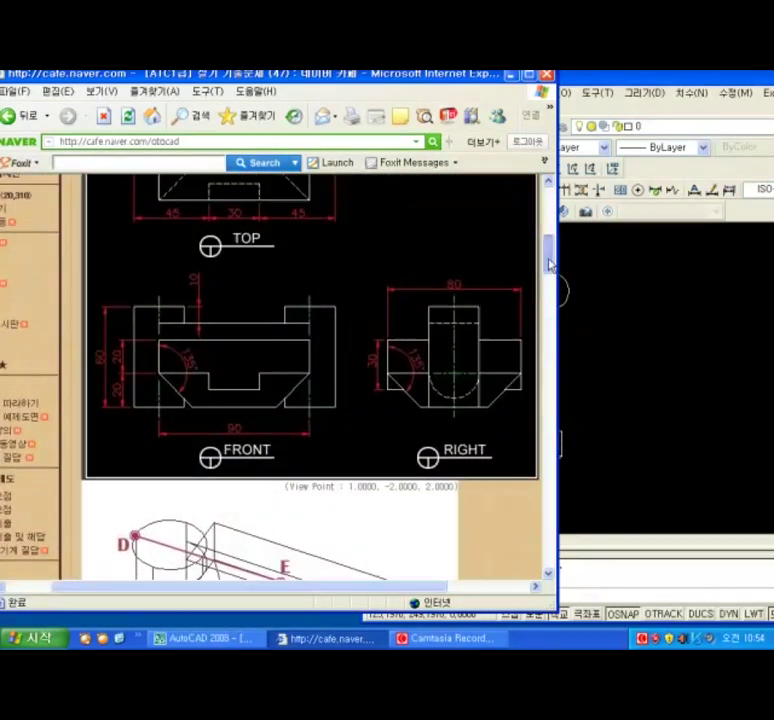
{"action": "left_click", "coordinate": [647, 349]}
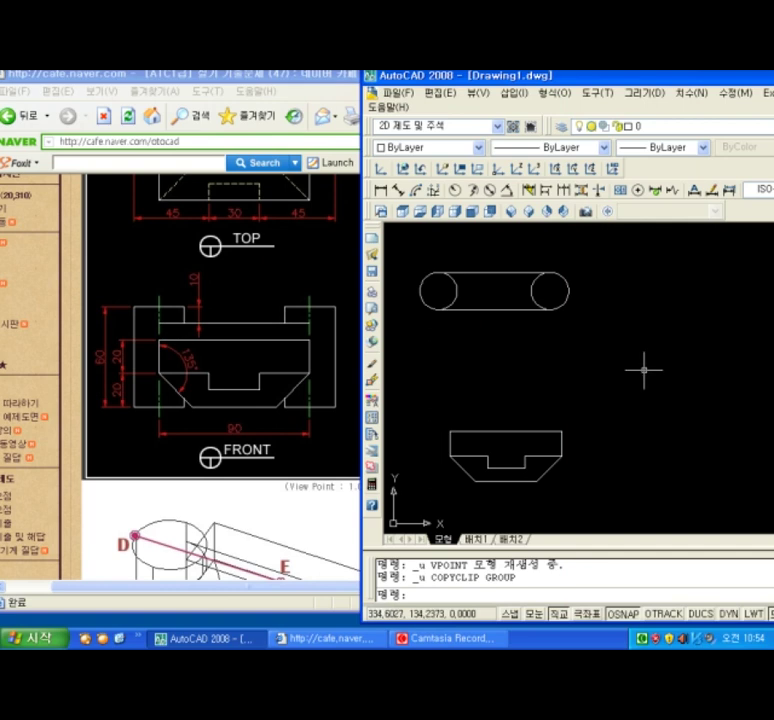
{"action": "left_click_drag", "start_coordinate": [575, 80], "coordinate": [669, 80]}
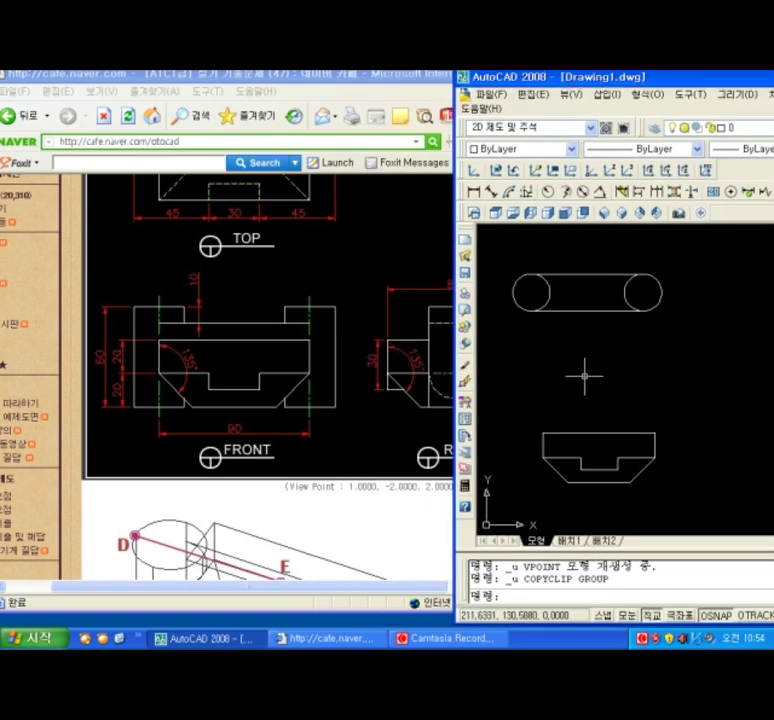
{"action": "middle_click_drag", "start_coordinate": [576, 385], "coordinate": [549, 352]}
{"action": "scroll", "coordinate": [549, 454], "scroll_direction": "up", "scroll_amount": 2}
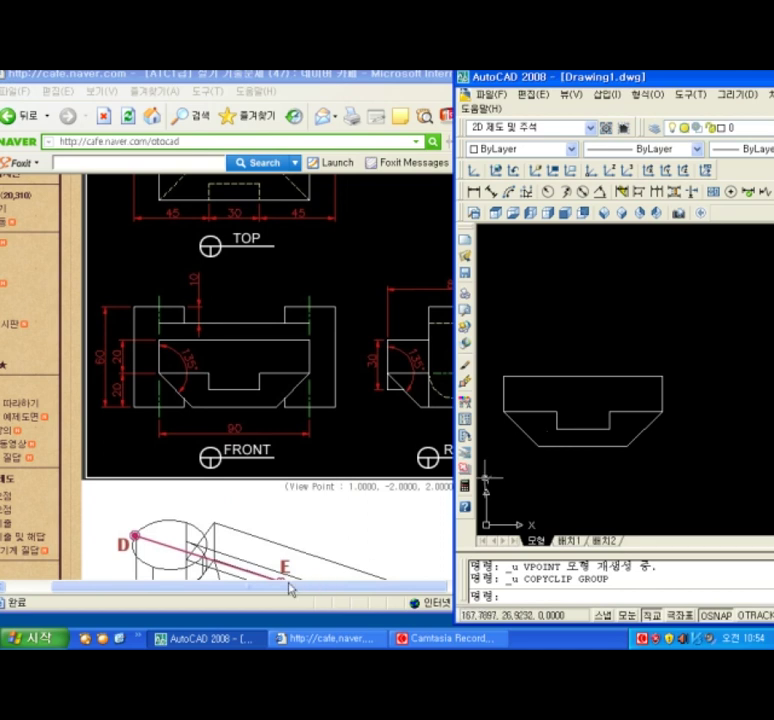
{"action": "scroll", "coordinate": [584, 403], "scroll_direction": "down", "scroll_amount": 2}
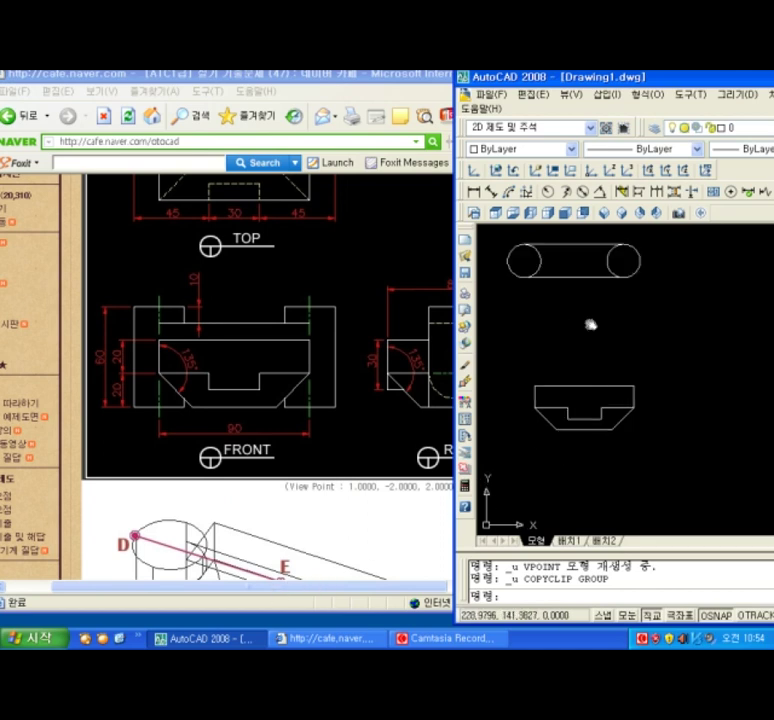
Move the front profile's upper notched outline up, clear of the lower chamfered part.
{"action": "middle_click_drag", "start_coordinate": [591, 321], "coordinate": [591, 352]}
{"action": "scroll", "coordinate": [572, 415], "scroll_direction": "up", "scroll_amount": 3}
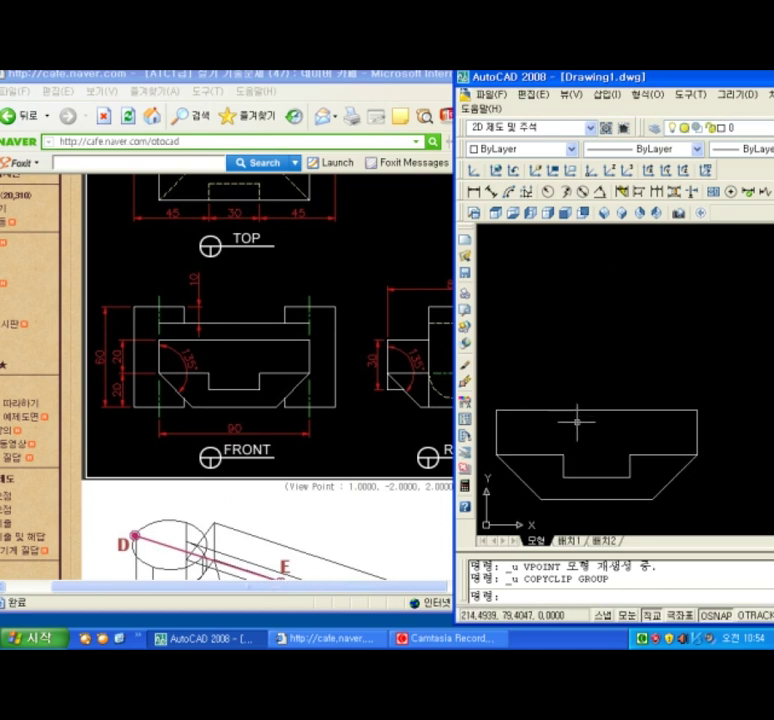
{"action": "left_click", "coordinate": [596, 404]}
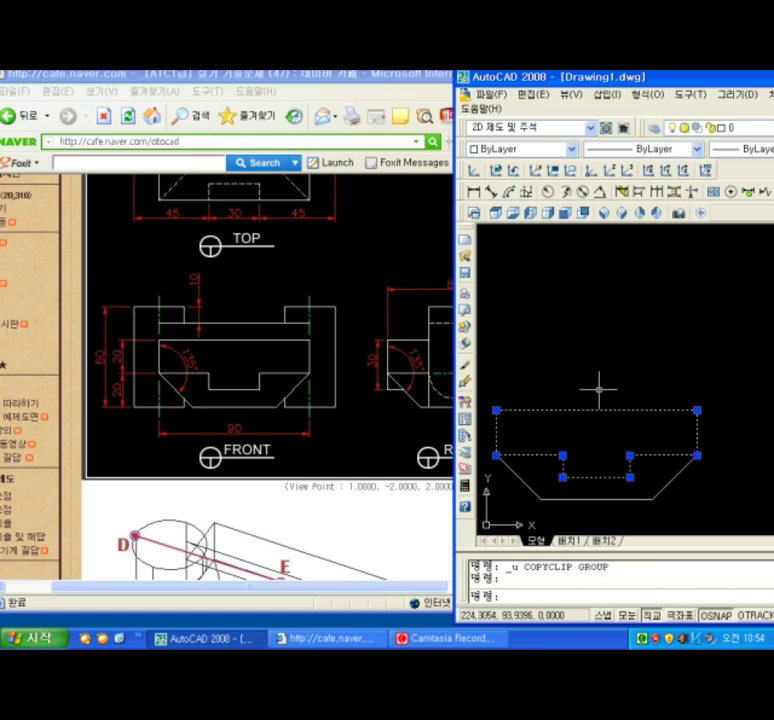
{"action": "type", "text": "m"}
{"action": "key", "text": "Return"}
{"action": "left_click", "coordinate": [585, 413]}
{"action": "scroll", "coordinate": [587, 360], "scroll_direction": "down", "scroll_amount": 2}
{"action": "left_click", "coordinate": [584, 354]}
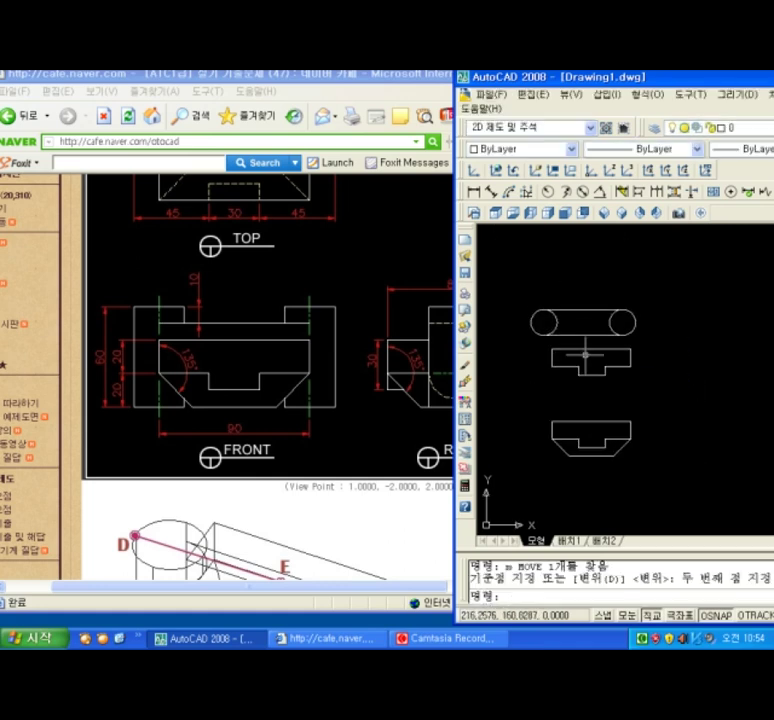
Erase the top-view shapes, the moved upper outline and the leftover upper edges, keeping only the notched chamfered outline.
{"action": "scroll", "coordinate": [579, 350], "scroll_direction": "up", "scroll_amount": 3}
{"action": "scroll", "coordinate": [681, 306], "scroll_direction": "down", "scroll_amount": 2}
{"action": "left_click", "coordinate": [718, 267]}
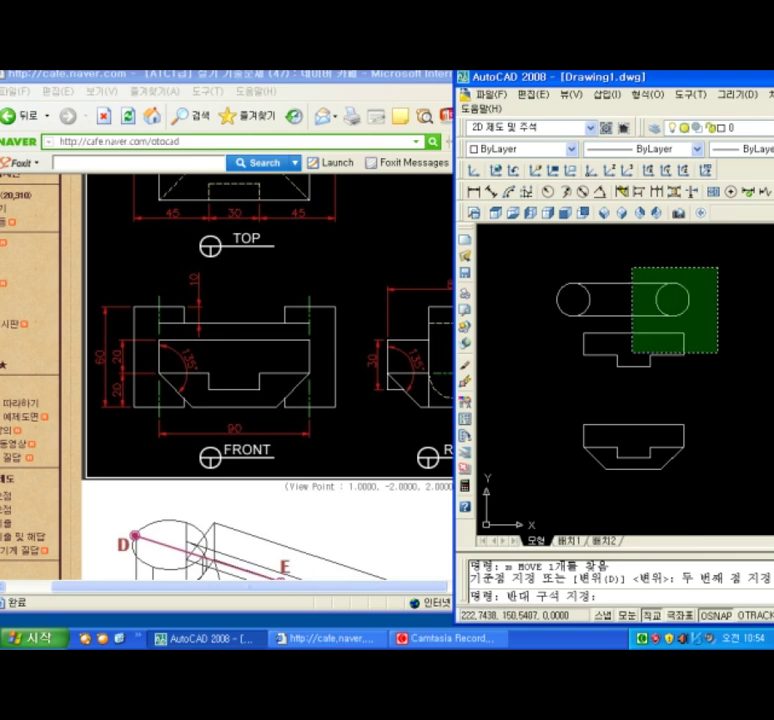
{"action": "left_click", "coordinate": [632, 352]}
{"action": "key", "text": "Delete"}
{"action": "left_click", "coordinate": [700, 412]}
{"action": "left_click", "coordinate": [589, 430]}
{"action": "key", "text": "Delete"}
Bring the reference's RIGHT view into sight and compare its 80 mm chamfered base with the notched front outline.
{"action": "scroll", "coordinate": [600, 458], "scroll_direction": "up", "scroll_amount": 3}
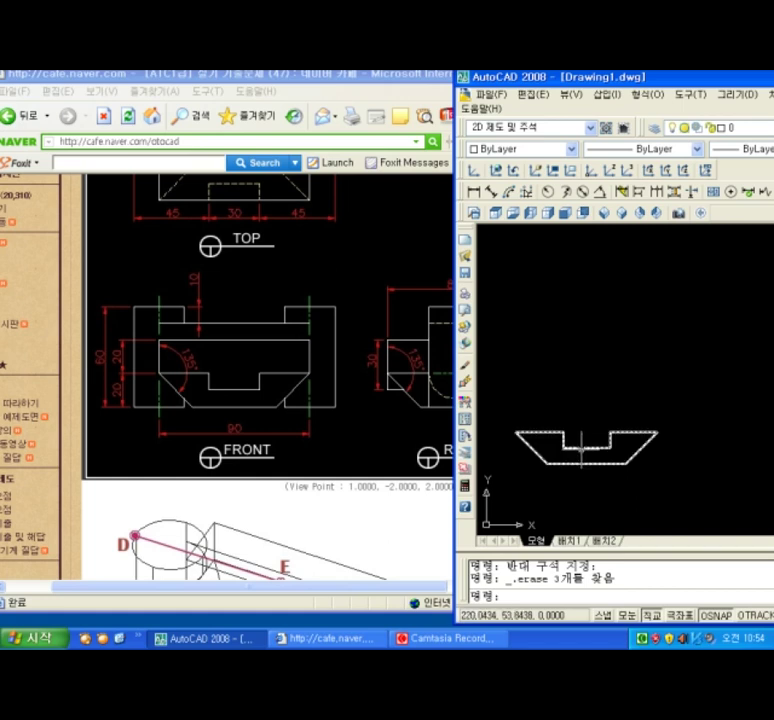
{"action": "mouse_move", "coordinate": [300, 587]}
{"action": "left_mouse_down"}
{"action": "mouse_move", "coordinate": [323, 596]}
{"action": "mouse_move", "coordinate": [480, 606]}
{"action": "left_mouse_up"}
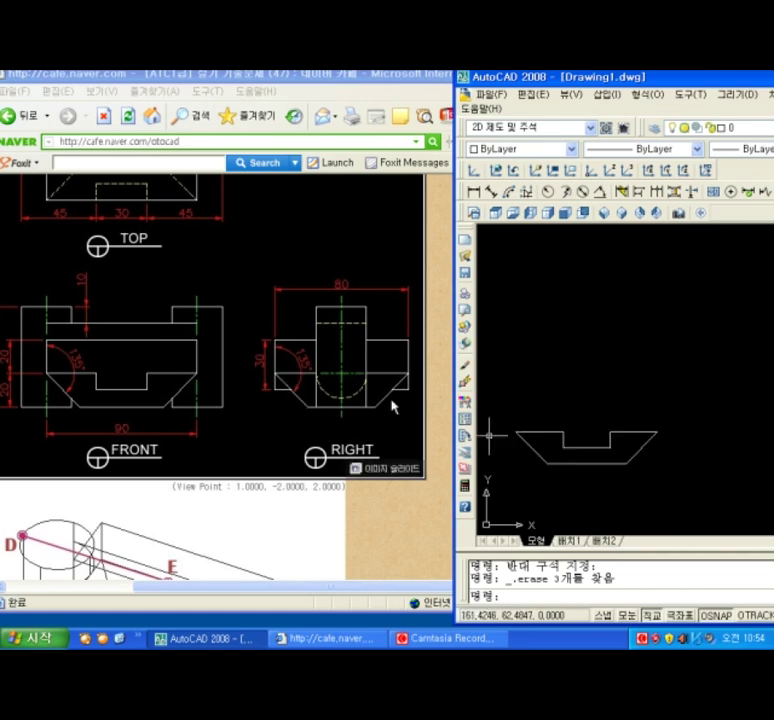
{"action": "left_click", "coordinate": [574, 463]}
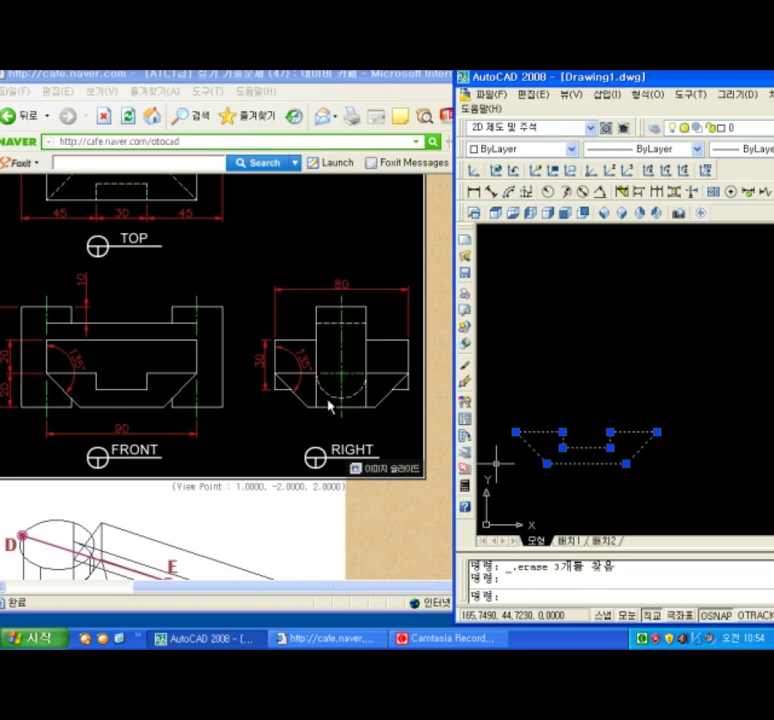
{"action": "left_click", "coordinate": [730, 412]}
{"action": "key", "text": "Escape"}
Try a free-standing 80 mm horizontal line beside the notched outline and erase it.
{"action": "type", "text": "l"}
{"action": "key", "text": "space"}
{"action": "middle_click_drag", "start_coordinate": [688, 437], "coordinate": [545, 429]}
{"action": "left_click", "coordinate": [610, 425]}
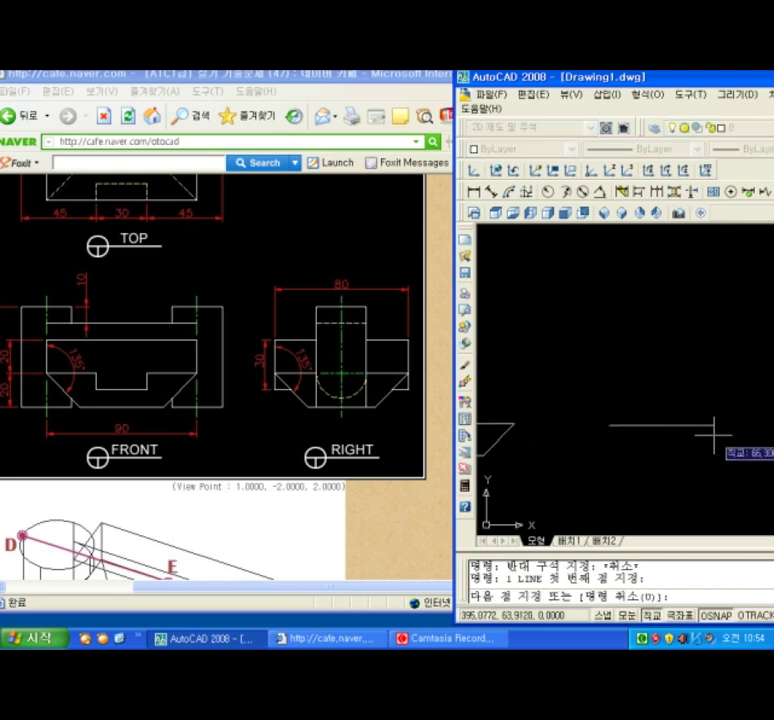
{"action": "type", "text": "80"}
{"action": "key", "text": "Return"}
{"action": "key", "text": "Return"}
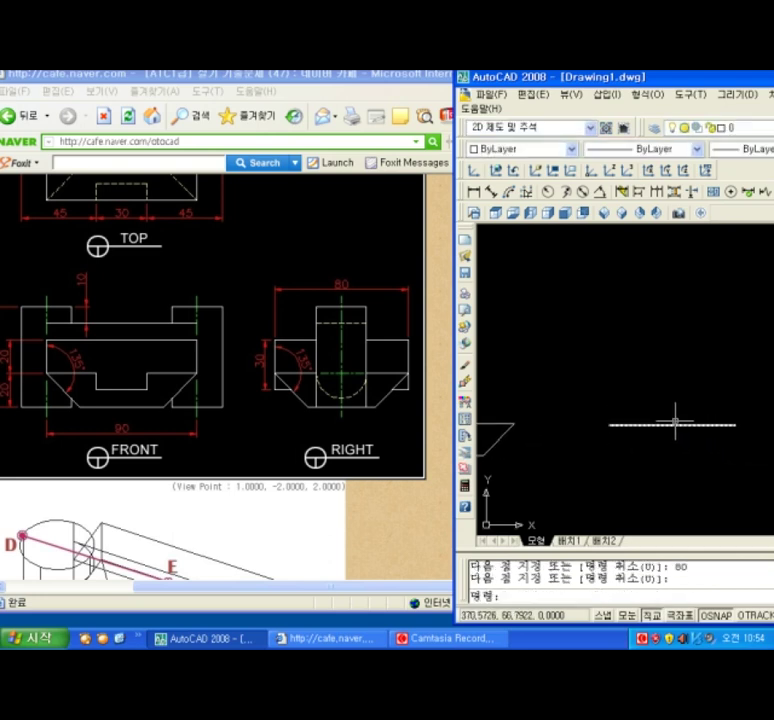
{"action": "left_click", "coordinate": [674, 409]}
{"action": "left_click", "coordinate": [639, 472]}
{"action": "key", "text": "Delete"}
Draw an 80 mm horizontal line level with the notched outline's upper edge and erase the connecting segment.
{"action": "type", "text": "l"}
{"action": "key", "text": "space"}
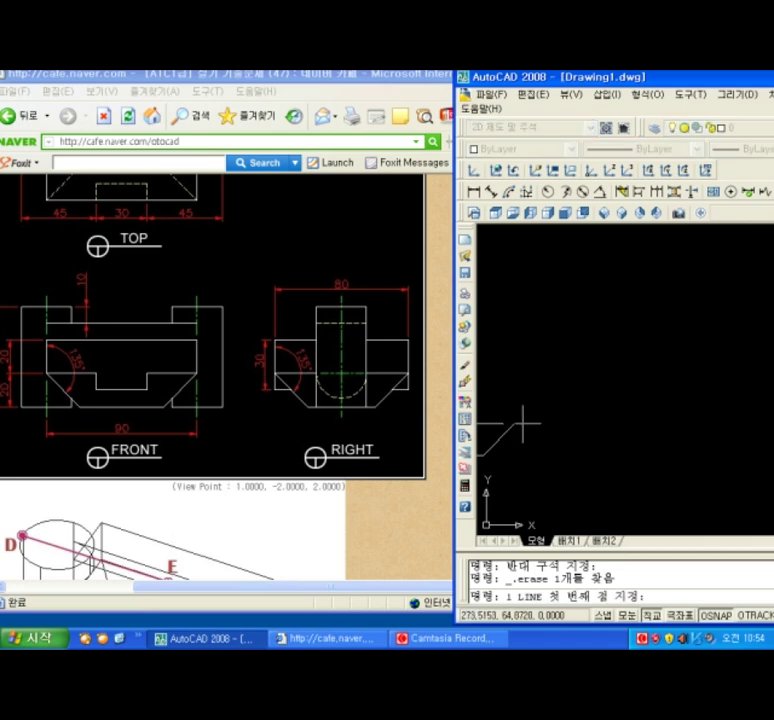
{"action": "left_click", "coordinate": [514, 425]}
{"action": "left_click", "coordinate": [603, 426]}
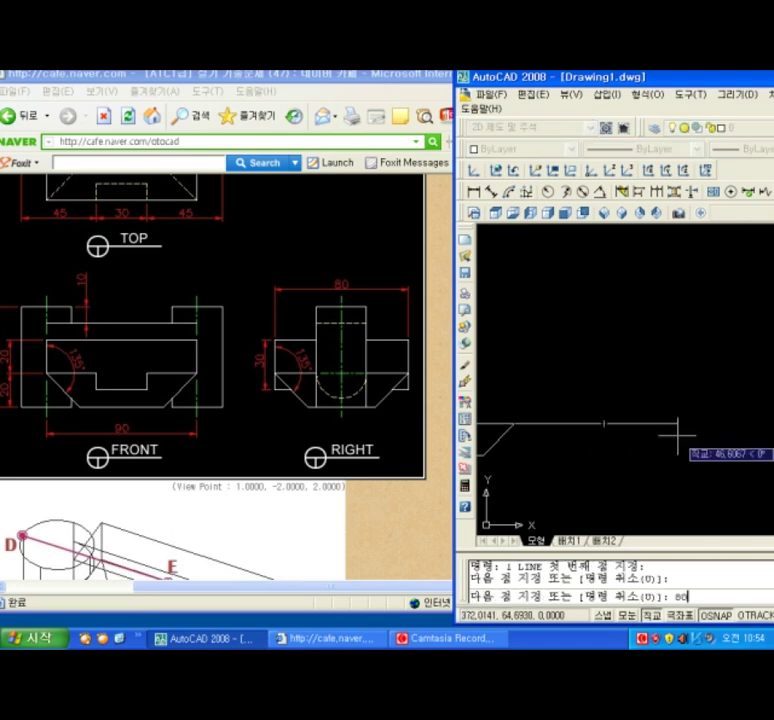
{"action": "key", "text": "Return"}
{"action": "key", "text": "Return"}
{"action": "left_click", "coordinate": [597, 409]}
{"action": "left_click", "coordinate": [562, 451]}
{"action": "key", "text": "Delete"}
Draw a horizontal line from the notched outline's bottom corner and a -45° line from the 80 mm line's left end.
{"action": "type", "text": "l"}
{"action": "key", "text": "space"}
{"action": "left_click", "coordinate": [482, 455]}
{"action": "left_click", "coordinate": [760, 455]}
{"action": "key", "text": "Return"}
{"action": "key", "text": "Return"}
{"action": "left_click", "coordinate": [604, 423]}
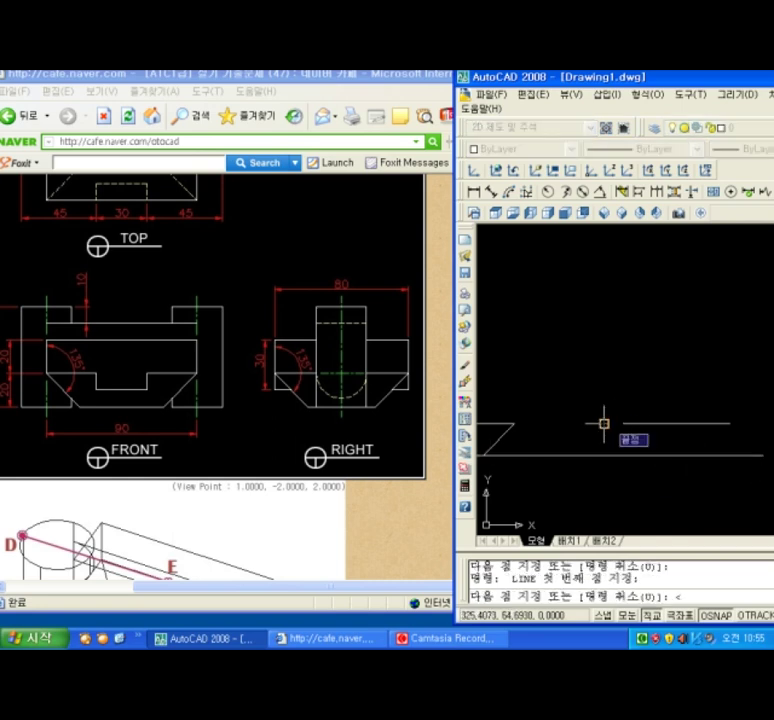
{"action": "type", "text": "<-45"}
{"action": "key", "text": "Return"}
{"action": "left_click", "coordinate": [681, 502]}
{"action": "key", "text": "Return"}
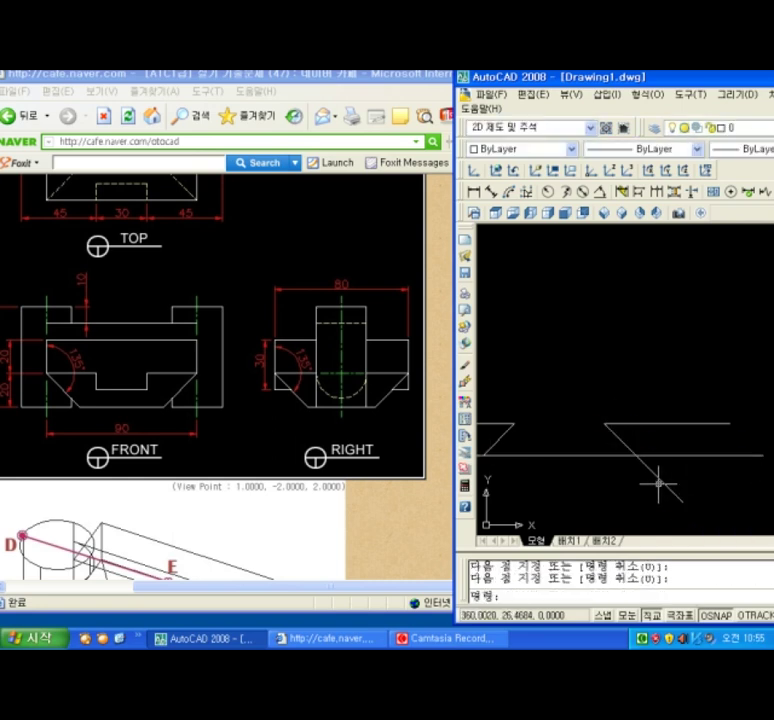
Mirror the -45° line about the vertical axis through the 80 mm line's midpoint.
{"action": "type", "text": "mi MIRROR"}
{"action": "key", "text": "Return"}
{"action": "left_click", "coordinate": [675, 480]}
{"action": "left_click", "coordinate": [656, 485]}
{"action": "key", "text": "Return"}
{"action": "left_click", "coordinate": [669, 424]}
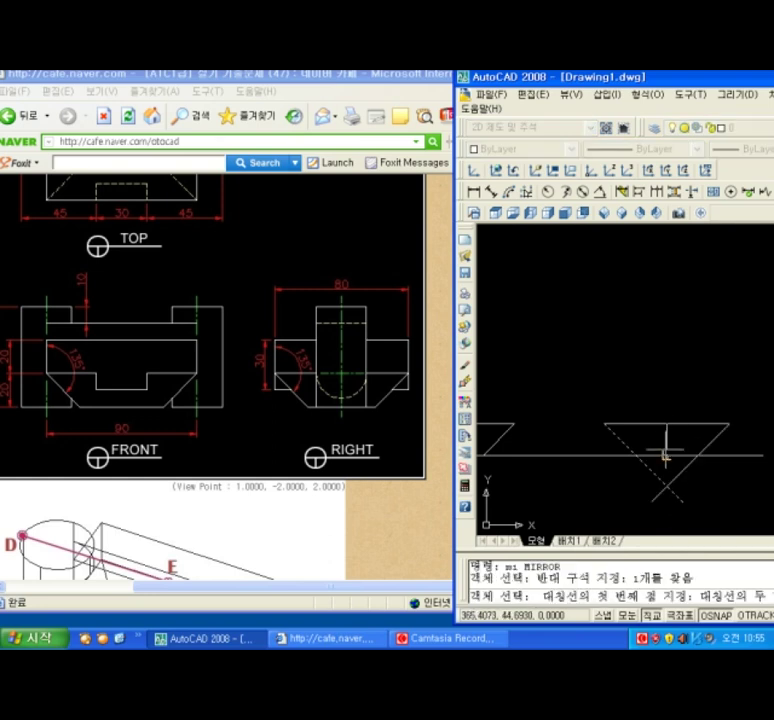
{"action": "left_click", "coordinate": [666, 453]}
{"action": "key", "text": "Return"}
Trim the excess line ends and erase the leftovers to form an 80 mm wide trapezoid.
{"action": "type", "text": "tr"}
{"action": "key", "text": "Return"}
{"action": "key", "text": "Return"}
{"action": "left_click", "coordinate": [741, 446]}
{"action": "left_click", "coordinate": [722, 466]}
{"action": "left_click", "coordinate": [702, 469]}
{"action": "left_click", "coordinate": [633, 477]}
{"action": "left_click", "coordinate": [613, 482]}
{"action": "left_click", "coordinate": [584, 447]}
{"action": "key", "text": "Return"}
{"action": "left_click", "coordinate": [710, 490]}
{"action": "left_click", "coordinate": [630, 500]}
{"action": "key", "text": "Delete"}
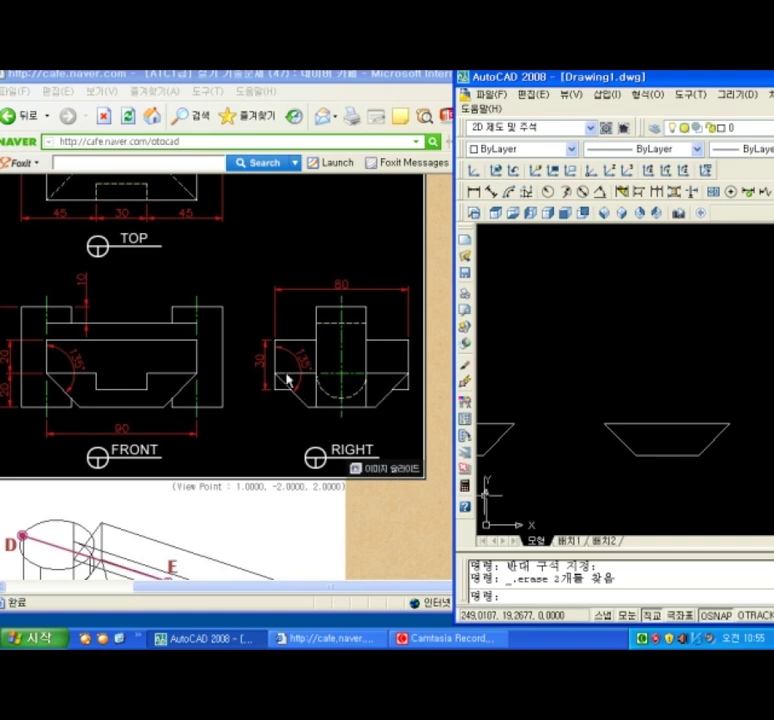
Create boundary polylines inside the notched outline and the 80 mm trapezoid with BPOLY.
{"action": "scroll", "coordinate": [658, 483], "scroll_direction": "down", "scroll_amount": 2}
{"action": "middle_click_drag", "start_coordinate": [551, 485], "coordinate": [593, 479]}
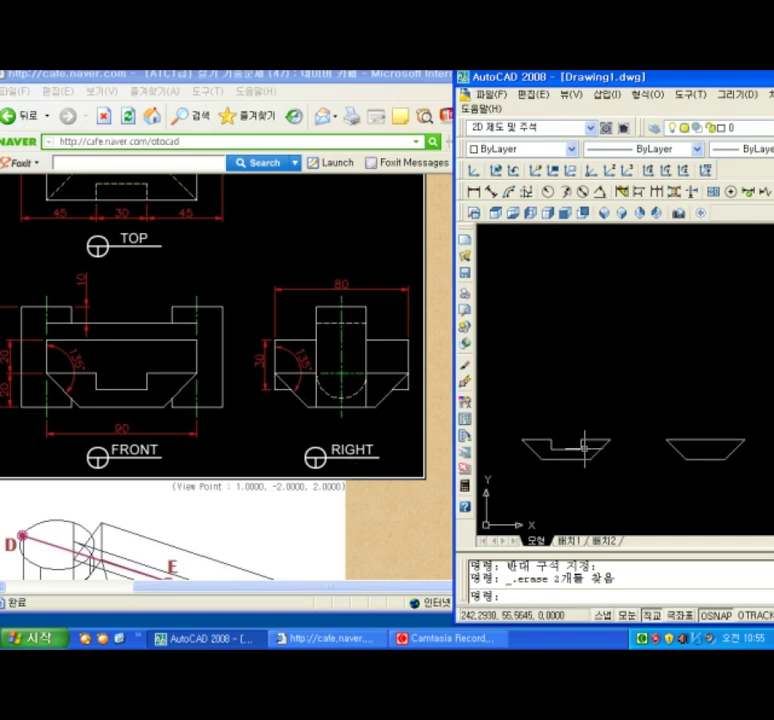
{"action": "type", "text": "bpoly"}
{"action": "key", "text": "Return"}
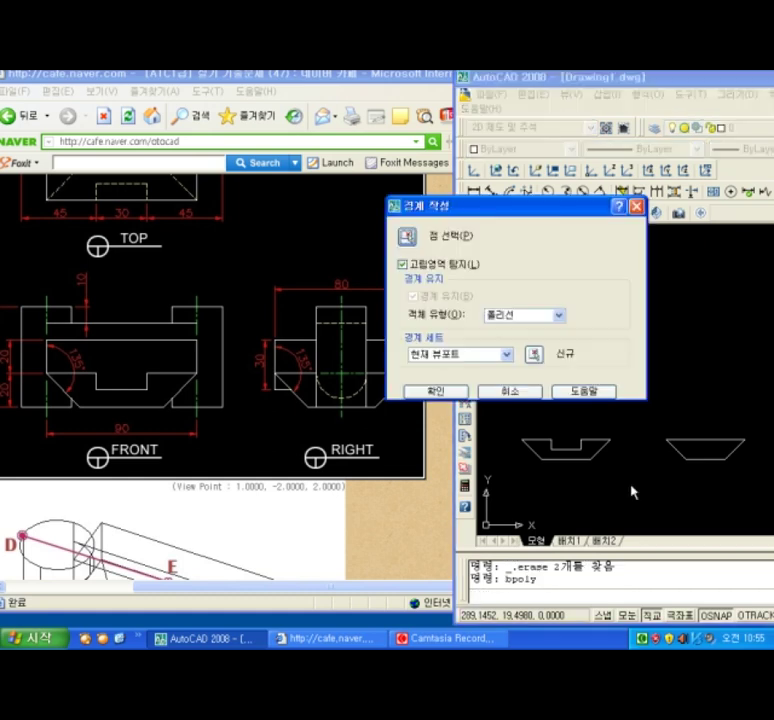
{"action": "left_click", "coordinate": [414, 240]}
{"action": "scroll", "coordinate": [560, 456], "scroll_direction": "up", "scroll_amount": 2}
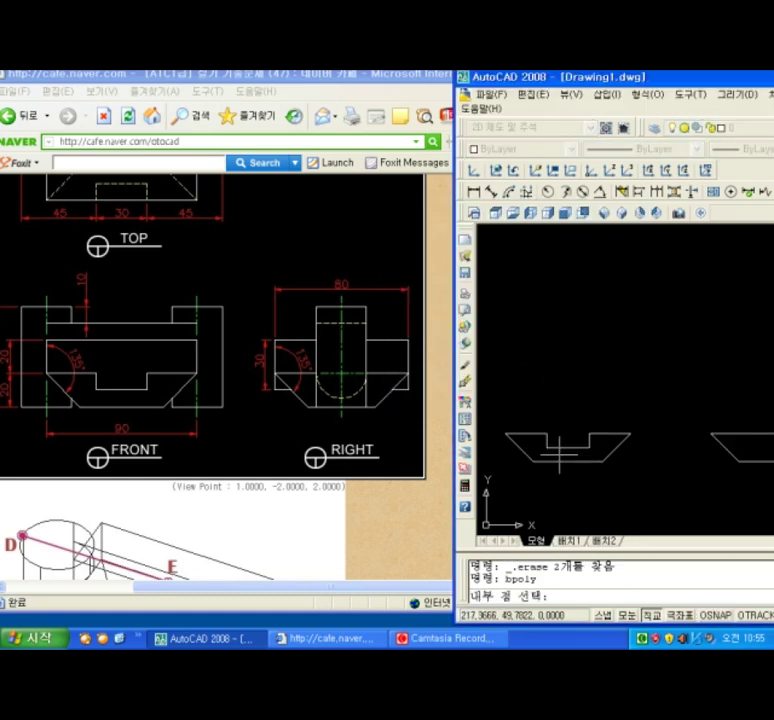
{"action": "left_click", "coordinate": [560, 456]}
{"action": "middle_click_drag", "start_coordinate": [770, 451], "coordinate": [724, 451]}
{"action": "key", "text": "Return"}
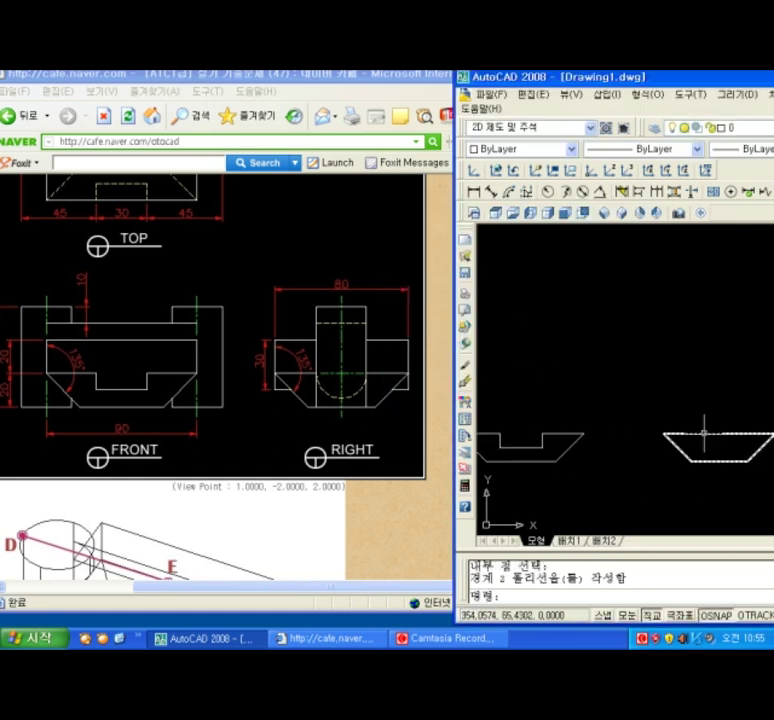
Explode the notched outline into separate lines.
{"action": "middle_click_drag", "start_coordinate": [546, 453], "coordinate": [598, 453]}
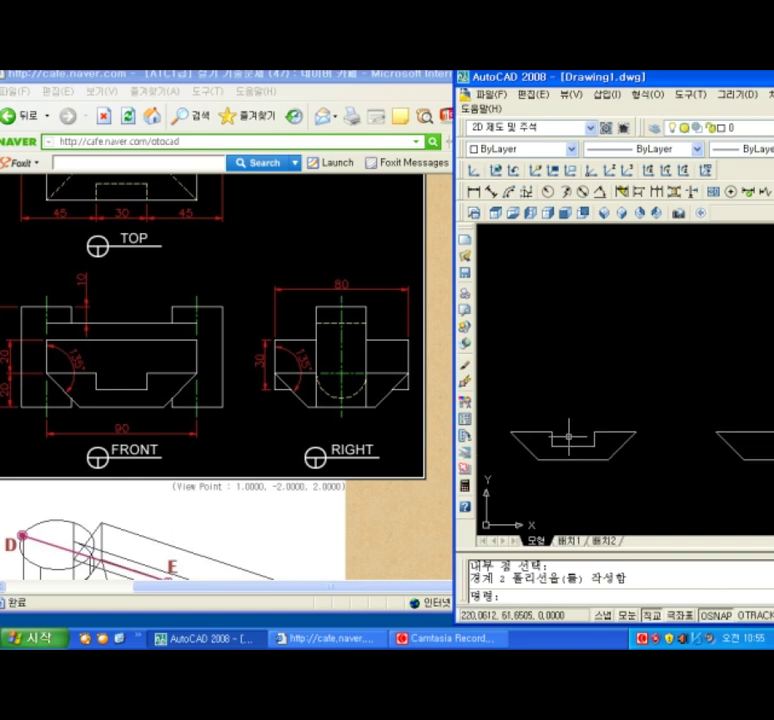
{"action": "scroll", "coordinate": [568, 437], "scroll_direction": "up", "scroll_amount": 2}
{"action": "type", "text": "x"}
{"action": "key", "text": "Return"}
{"action": "left_click", "coordinate": [637, 410]}
{"action": "left_click", "coordinate": [597, 449]}
{"action": "key", "text": "Return"}
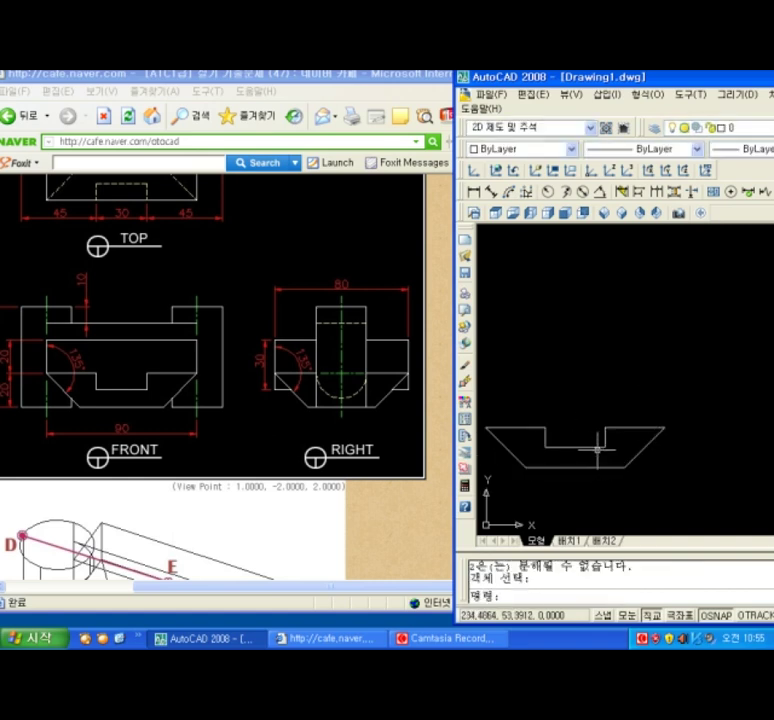
Erase the side edges of the notch from the exploded front outline.
{"action": "left_click", "coordinate": [622, 433]}
{"action": "left_click", "coordinate": [534, 447]}
{"action": "key", "text": "Delete"}
{"action": "left_click", "coordinate": [561, 447]}
{"action": "left_click", "coordinate": [566, 457]}
{"action": "left_click", "coordinate": [567, 450]}
{"action": "key", "text": "Delete"}
{"action": "scroll", "coordinate": [580, 416], "scroll_direction": "down", "scroll_amount": 2}
{"action": "middle_click_drag", "start_coordinate": [582, 346], "coordinate": [587, 470]}
{"action": "middle_click_drag", "start_coordinate": [587, 318], "coordinate": [595, 412]}
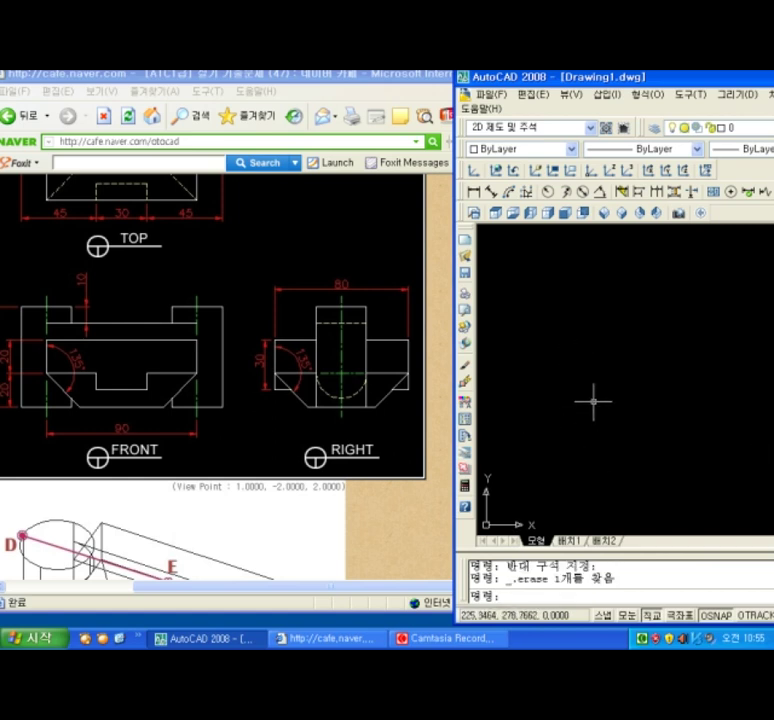
{"action": "middle_click_drag", "start_coordinate": [596, 492], "coordinate": [618, 330]}
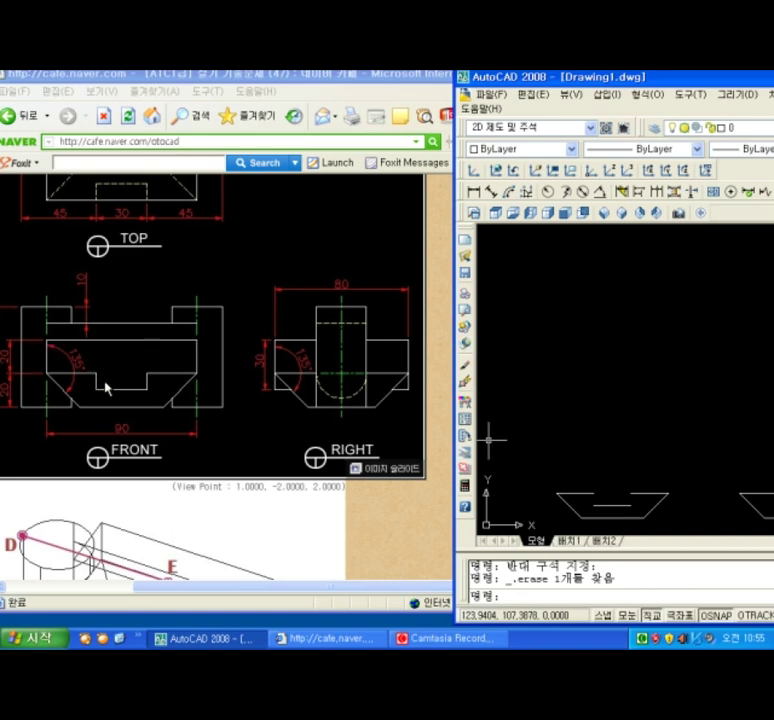
Erase the remaining notch edge and extend the upper edge across the gap to close the front trapezoid.
{"action": "scroll", "coordinate": [590, 480], "scroll_direction": "up", "scroll_amount": 3}
{"action": "left_click", "coordinate": [597, 440]}
{"action": "left_click", "coordinate": [580, 465]}
{"action": "key", "text": "Delete"}
{"action": "type", "text": "ex"}
{"action": "key", "text": "space"}
{"action": "key", "text": "space"}
{"action": "left_click", "coordinate": [635, 431]}
{"action": "key", "text": "space"}
{"action": "scroll", "coordinate": [618, 448], "scroll_direction": "down", "scroll_amount": 4}
{"action": "middle_click_drag", "start_coordinate": [685, 457], "coordinate": [654, 456]}
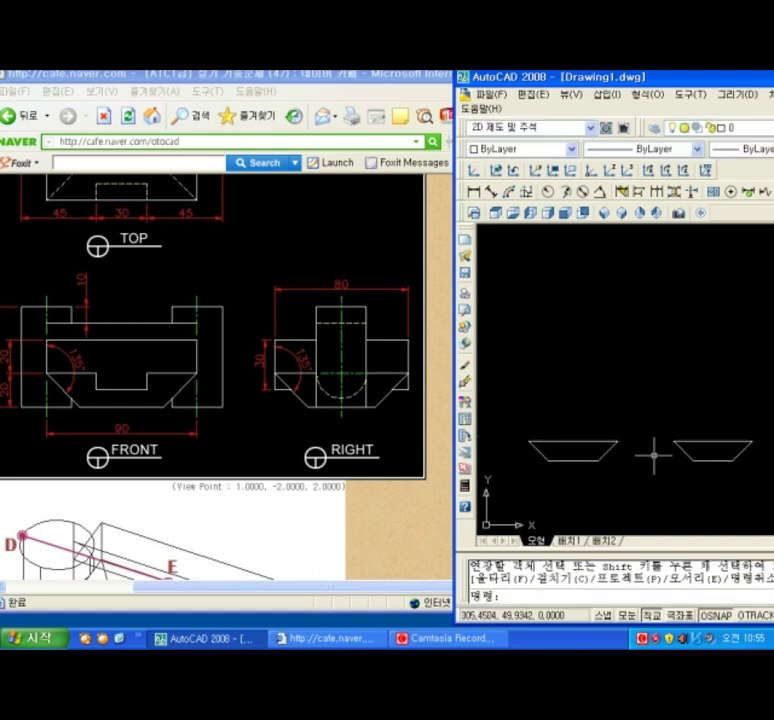
Create boundary polylines inside both trapezoids with BPOLY and copy both outlines to the clipboard.
{"action": "type", "text": "bpoly"}
{"action": "key", "text": "Return"}
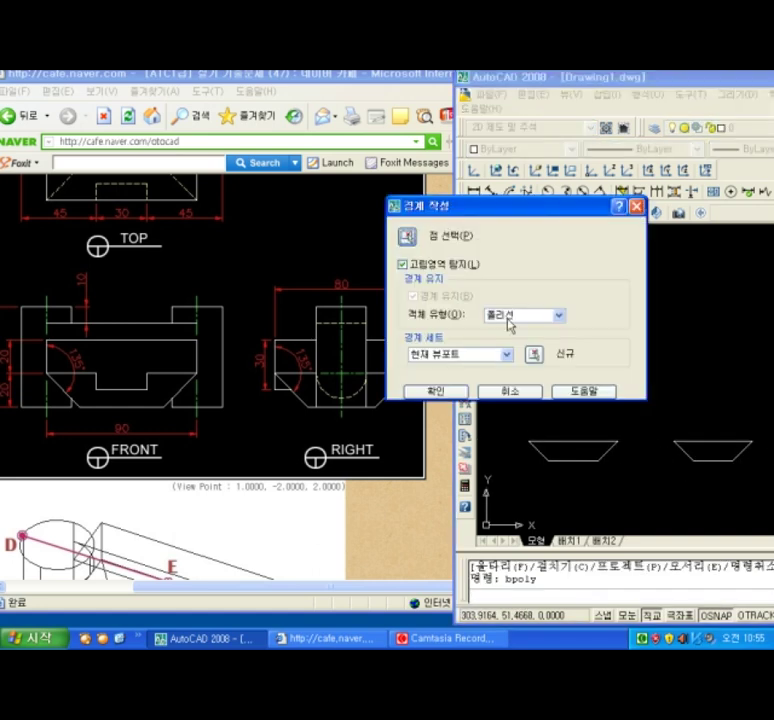
{"action": "left_click", "coordinate": [407, 237]}
{"action": "left_click", "coordinate": [572, 450]}
{"action": "left_click", "coordinate": [710, 452]}
{"action": "key", "text": "Return"}
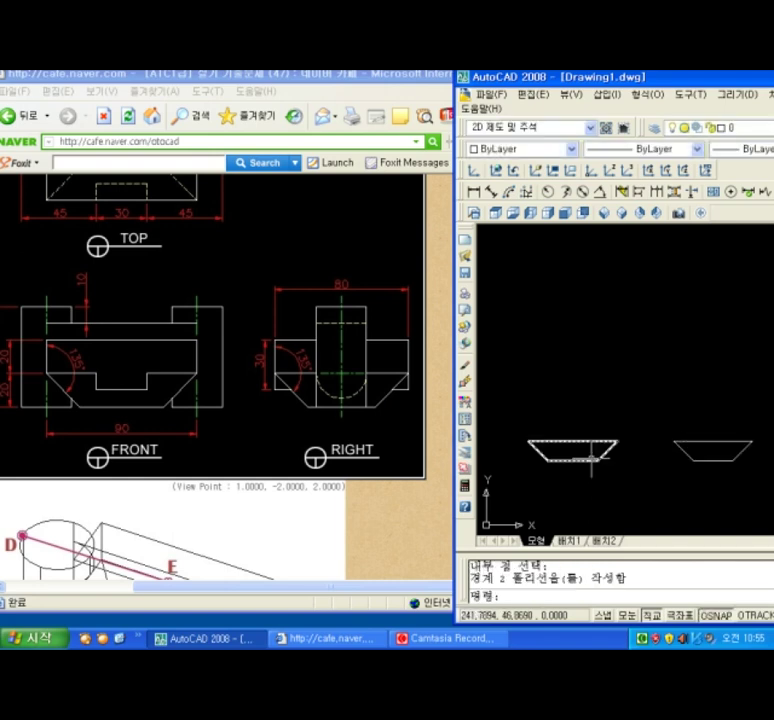
{"action": "left_click", "coordinate": [711, 460]}
{"action": "left_click", "coordinate": [603, 456]}
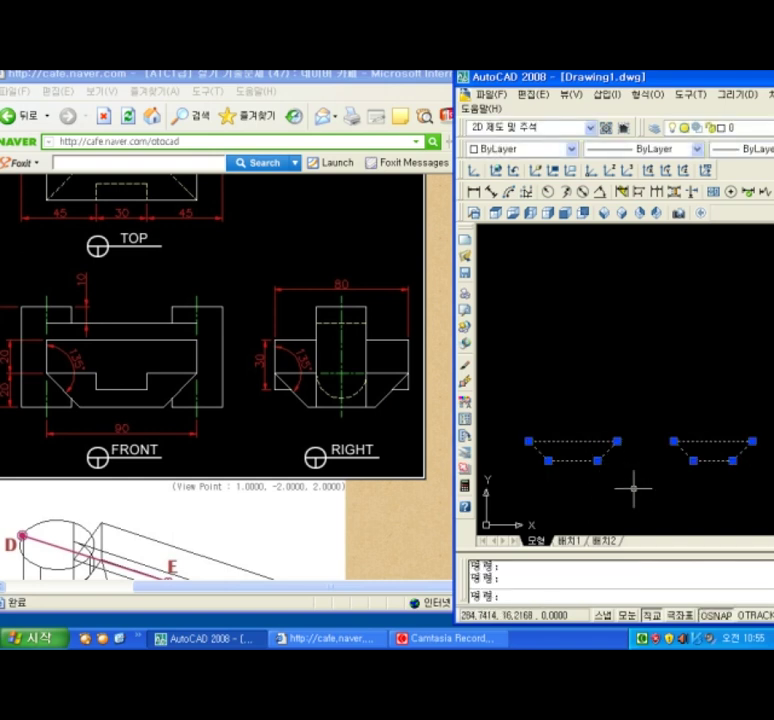
{"action": "key", "text": "ctrl+c"}
Set the viewpoint to 1,-1,1 and rotate the UCS 90° about the X axis.
{"action": "type", "text": "vpoint"}
{"action": "key", "text": "Return"}
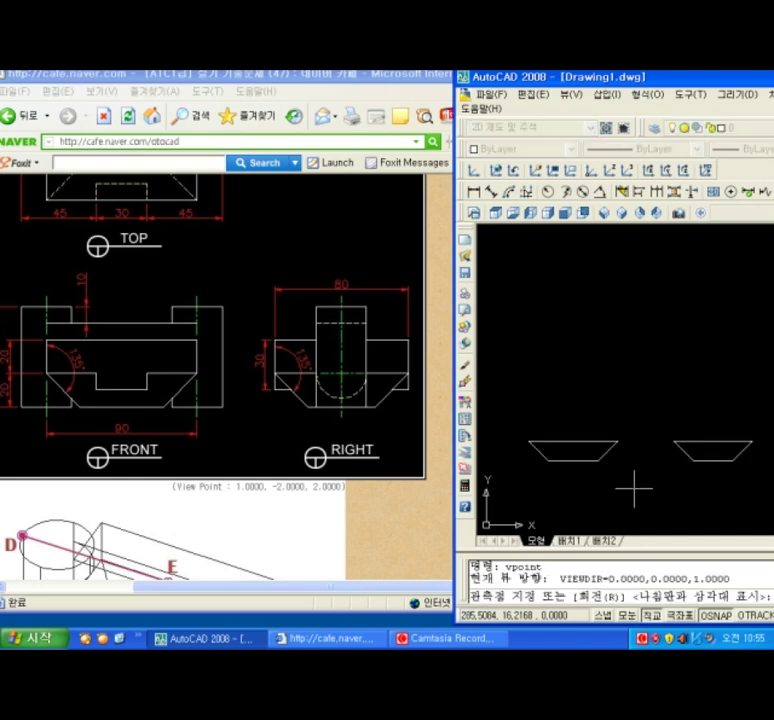
{"action": "type", "text": "1,-1,1"}
{"action": "key", "text": "Return"}
{"action": "type", "text": "ucs"}
{"action": "key", "text": "Return"}
{"action": "type", "text": "x"}
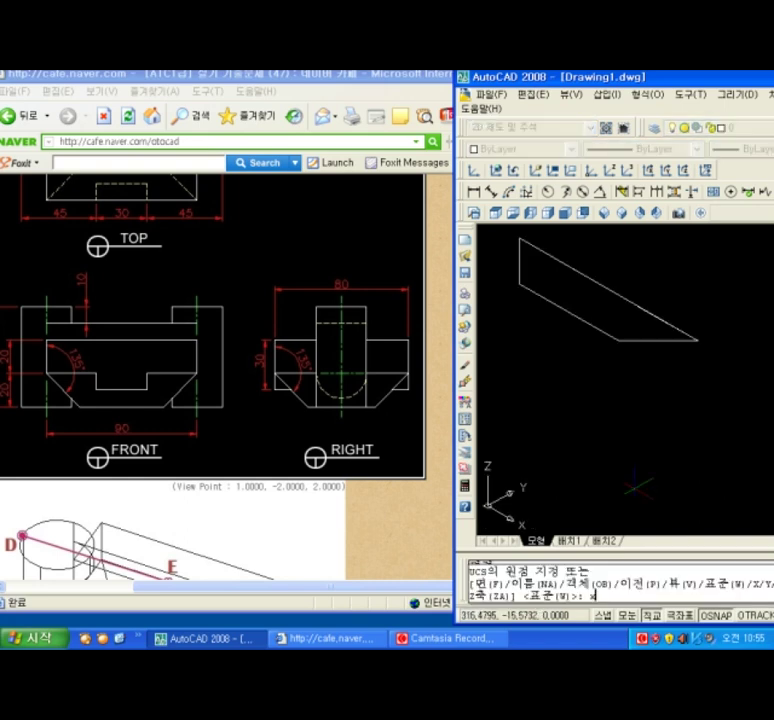
{"action": "key", "text": "Return"}
{"action": "key", "text": "Return"}
Paste the copied trapezoids into the current UCS plane and erase the 80 mm one, keeping the wider front trapezoid.
{"action": "scroll", "coordinate": [664, 458], "scroll_direction": "down", "scroll_amount": 4}
{"action": "middle_click_drag", "start_coordinate": [744, 464], "coordinate": [548, 495]}
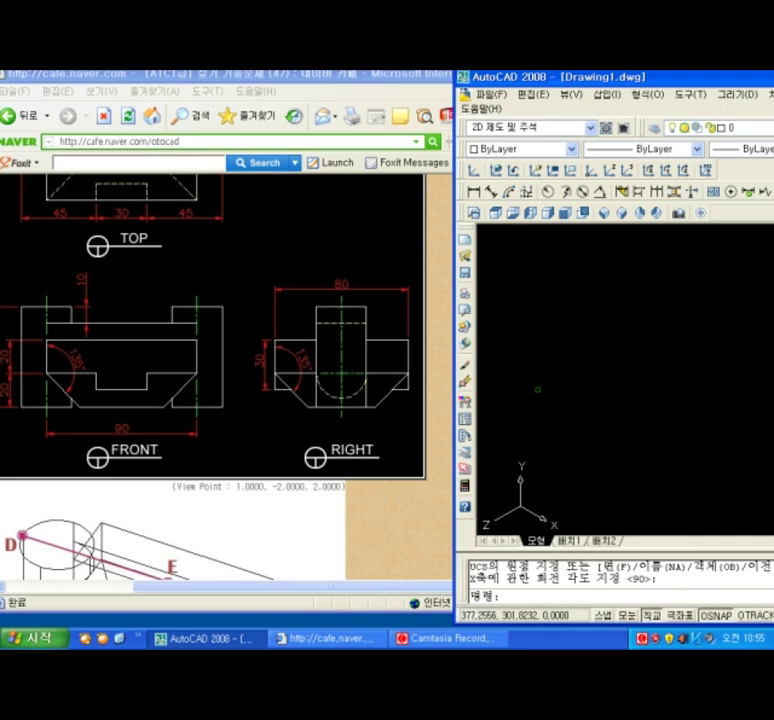
{"action": "key", "text": "ctrl+v"}
{"action": "left_click", "coordinate": [541, 402]}
{"action": "left_click", "coordinate": [733, 444]}
{"action": "left_click", "coordinate": [651, 497]}
{"action": "key", "text": "Delete"}
Rotate the UCS 90° about the Y axis.
{"action": "type", "text": "ucs"}
{"action": "key", "text": "Return"}
{"action": "type", "text": "y"}
{"action": "key", "text": "Return"}
{"action": "key", "text": "Return"}
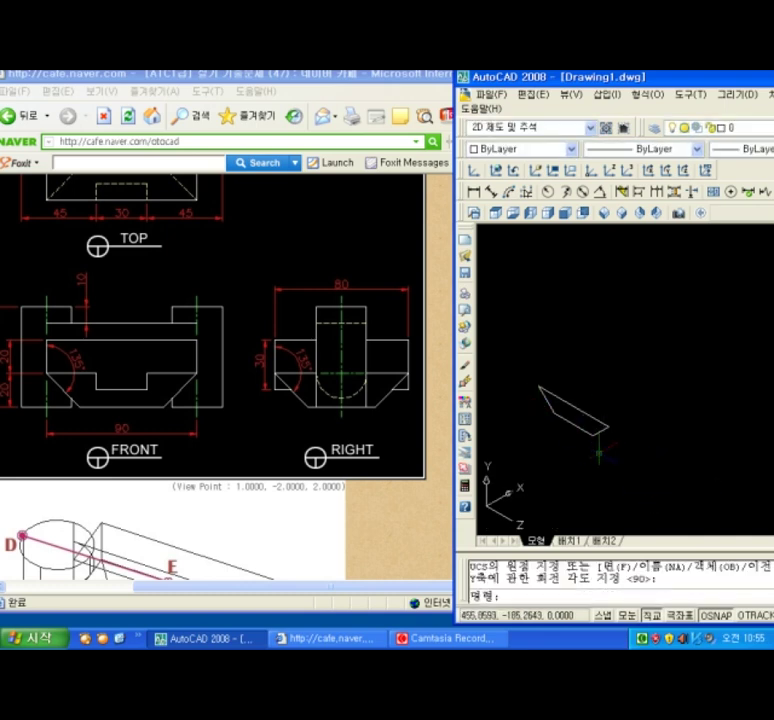
Paste the copied trapezoids into the rotated plane and erase the wider one, keeping the 80 mm side trapezoid.
{"action": "key", "text": "ctrl+v"}
{"action": "left_click", "coordinate": [605, 489]}
{"action": "left_click", "coordinate": [681, 414]}
{"action": "left_click", "coordinate": [660, 482]}
{"action": "key", "text": "Delete"}
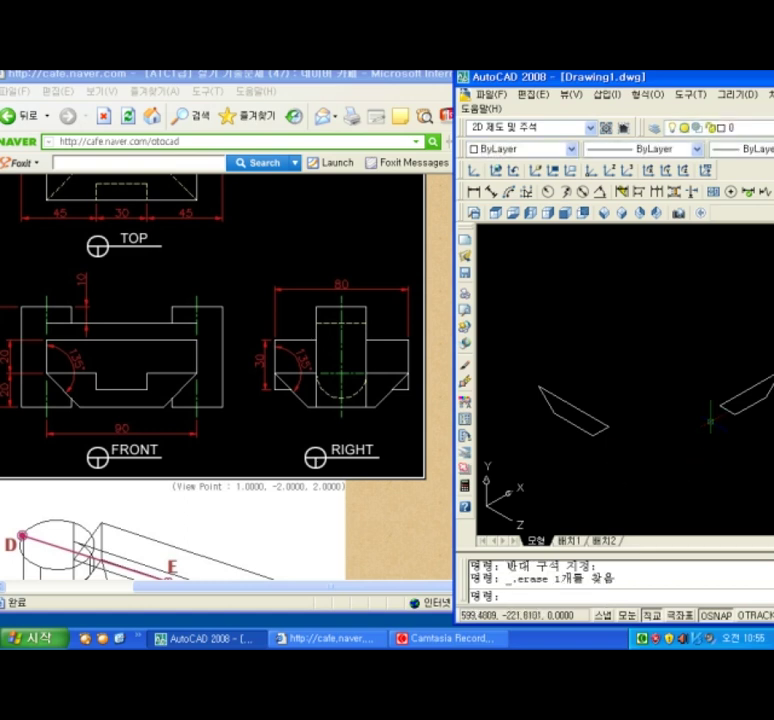
Extrude the wider front trapezoid 80 mm.
{"action": "type", "text": "ex"}
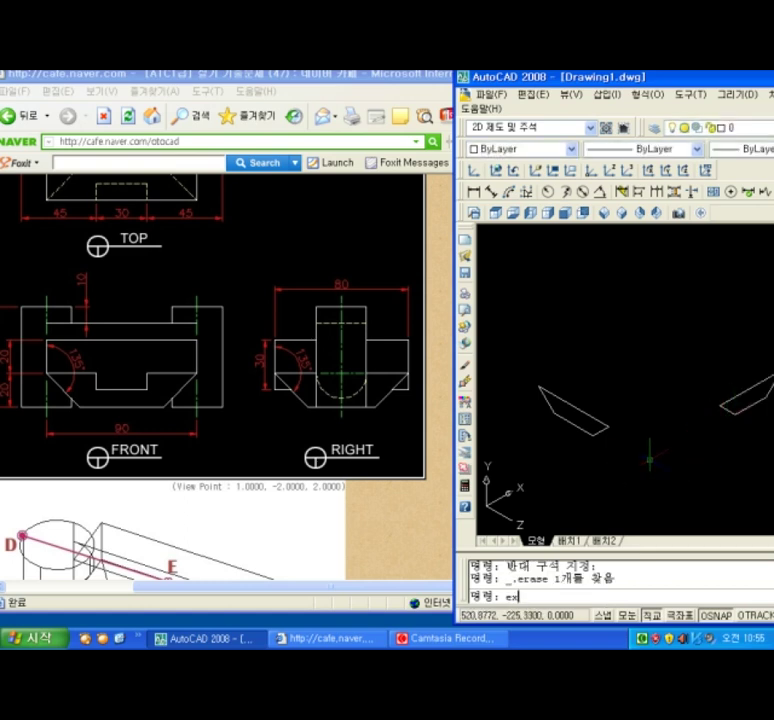
{"action": "type", "text": "t"}
{"action": "key", "text": "Return"}
{"action": "left_click", "coordinate": [604, 430]}
{"action": "key", "text": "Return"}
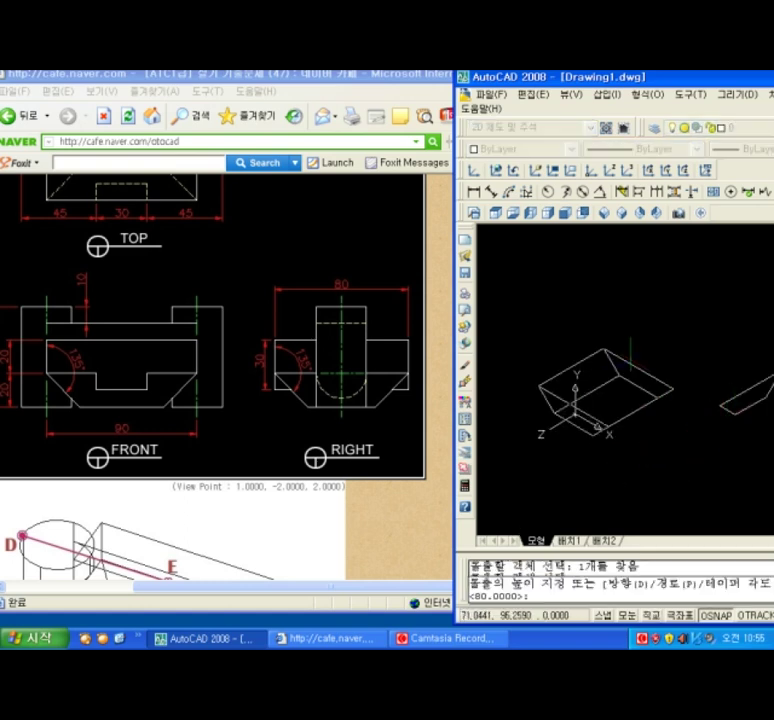
{"action": "type", "text": "80"}
{"action": "key", "text": "Return"}
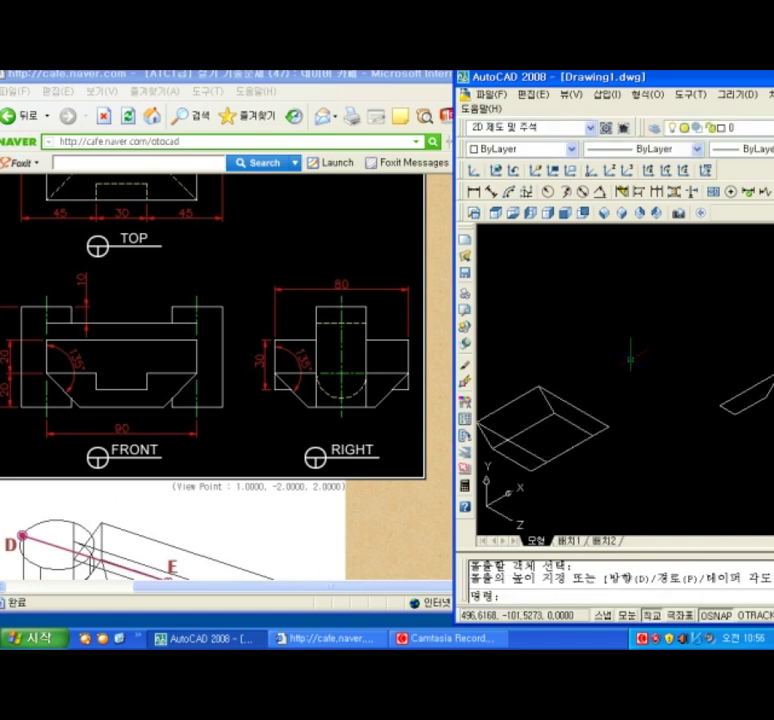
Extrude the 80 mm side trapezoid 90 mm.
{"action": "key", "text": "Return"}
{"action": "left_click", "coordinate": [735, 400]}
{"action": "key", "text": "Return"}
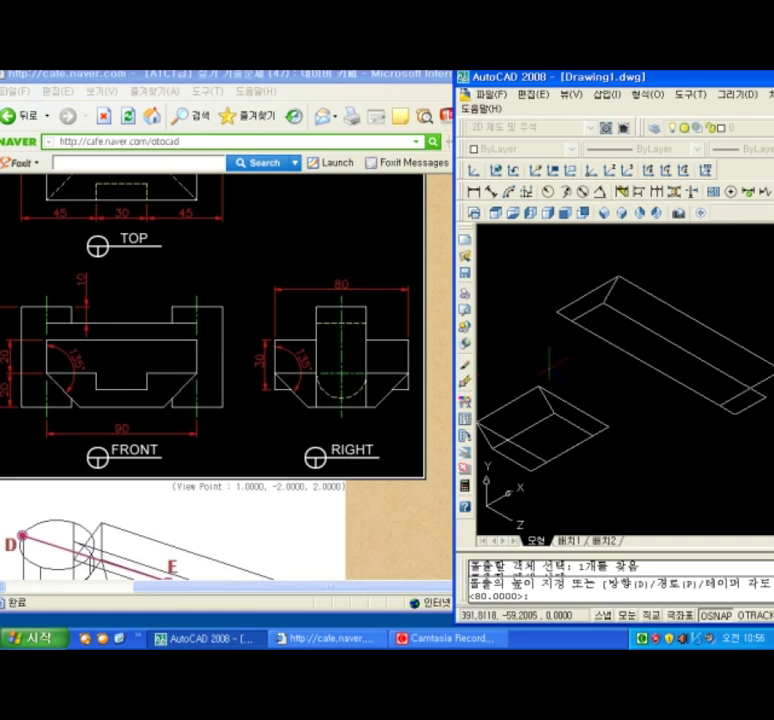
{"action": "type", "text": "90"}
{"action": "key", "text": "Return"}
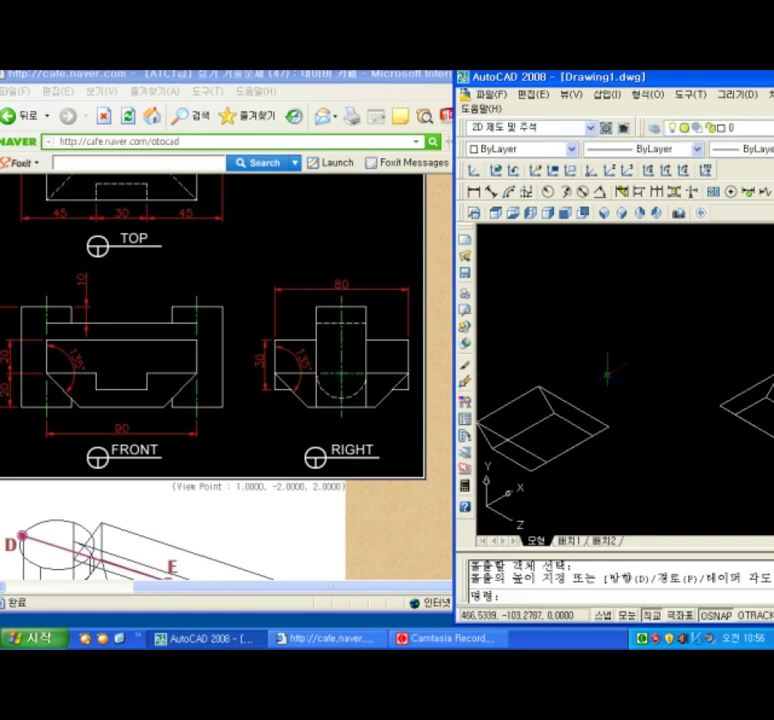
Move the extruded side-profile solid along the negative Z direction, closer to the front-profile solid.
{"action": "type", "text": "m"}
{"action": "key", "text": "Return"}
{"action": "left_click", "coordinate": [700, 365]}
{"action": "left_click", "coordinate": [768, 455]}
{"action": "key", "text": "Return"}
{"action": "left_click", "coordinate": [760, 410]}
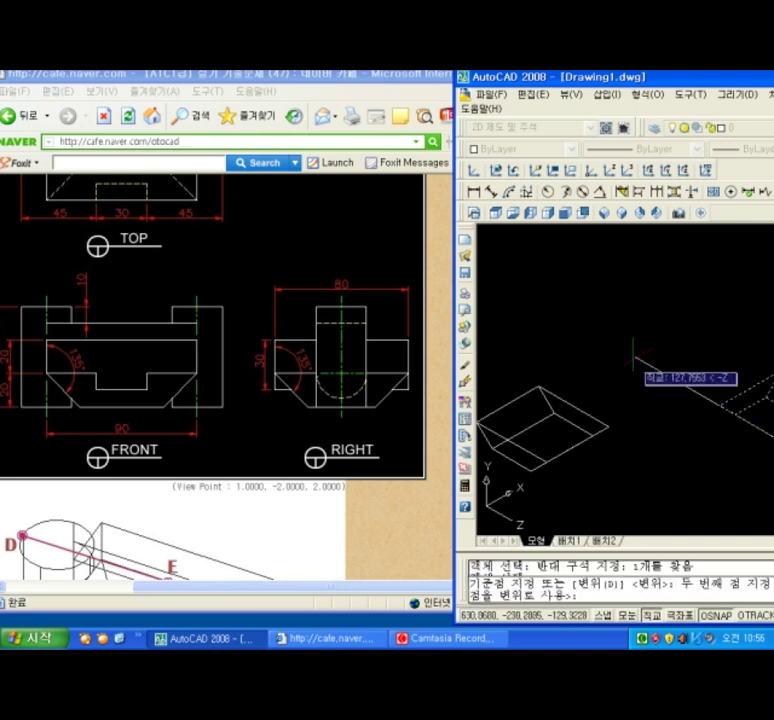
{"action": "left_click", "coordinate": [650, 347]}
Switch the visual style to Conceptual shading.
{"action": "middle_click_drag", "start_coordinate": [655, 437], "coordinate": [665, 443]}
{"action": "type", "text": "sha"}
{"action": "key", "text": "Return"}
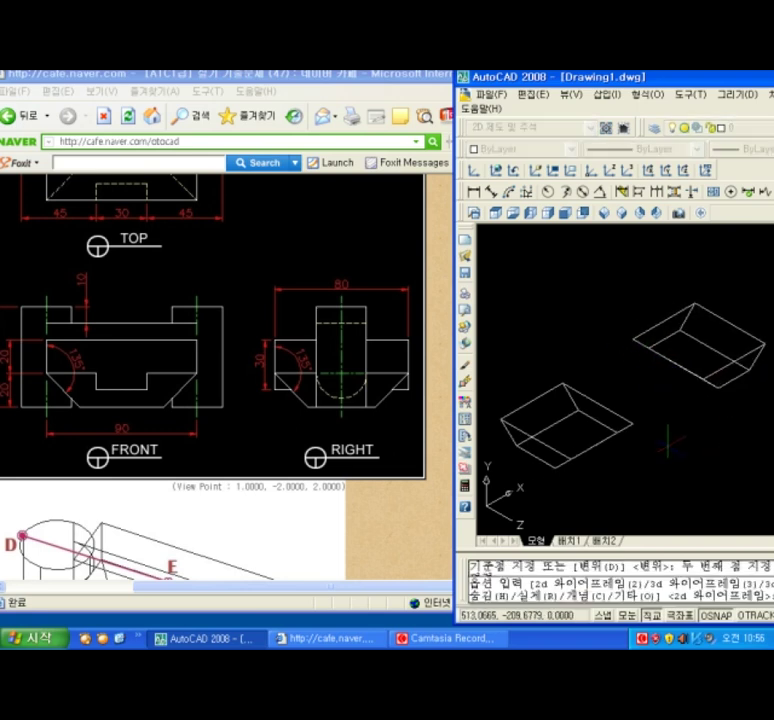
{"action": "type", "text": "c"}
{"action": "key", "text": "Return"}
Move the side-profile solid by its upper corner onto the matching upper corner of the front-profile solid so both overlap.
{"action": "type", "text": "m"}
{"action": "key", "text": "Return"}
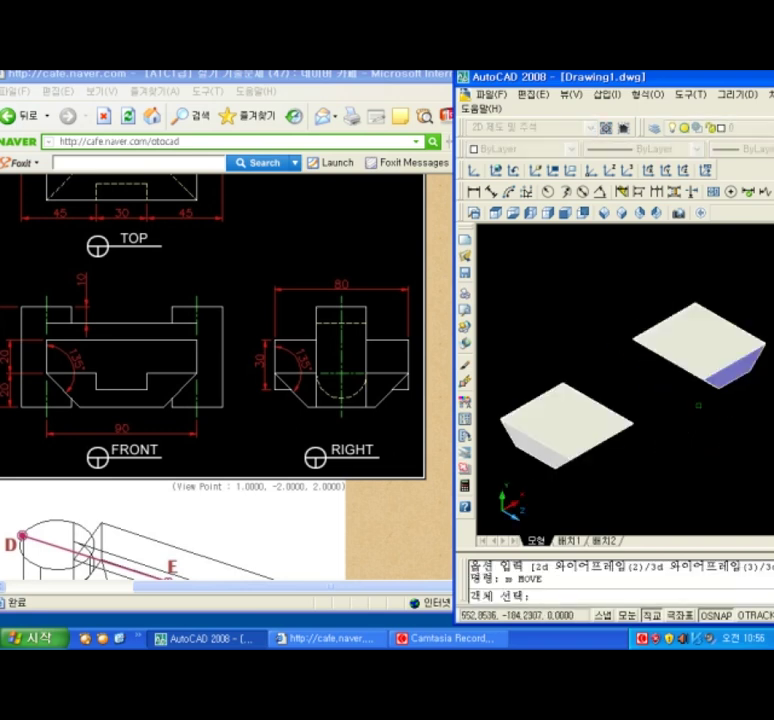
{"action": "left_click", "coordinate": [699, 388]}
{"action": "scroll", "coordinate": [694, 379], "scroll_direction": "up", "scroll_amount": 4}
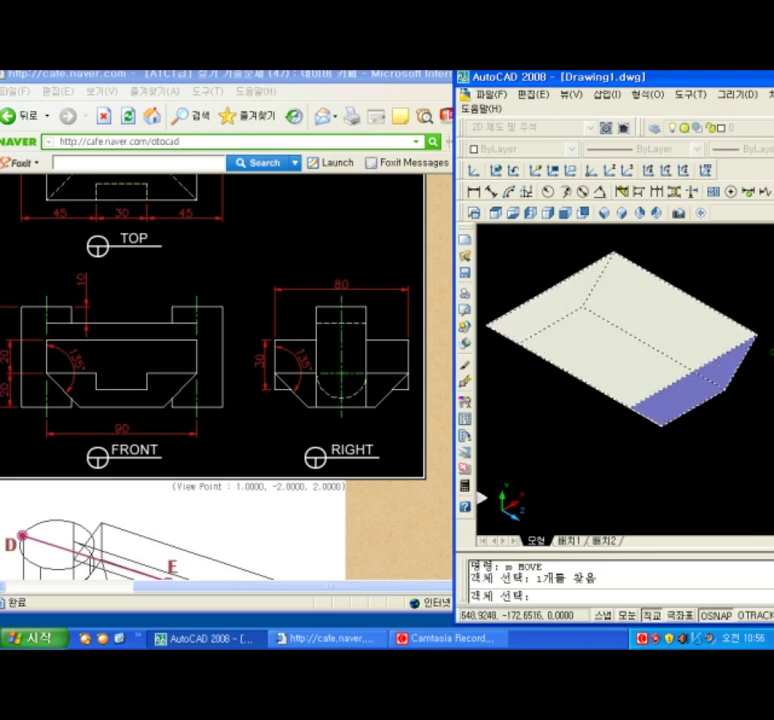
{"action": "key", "text": "Return"}
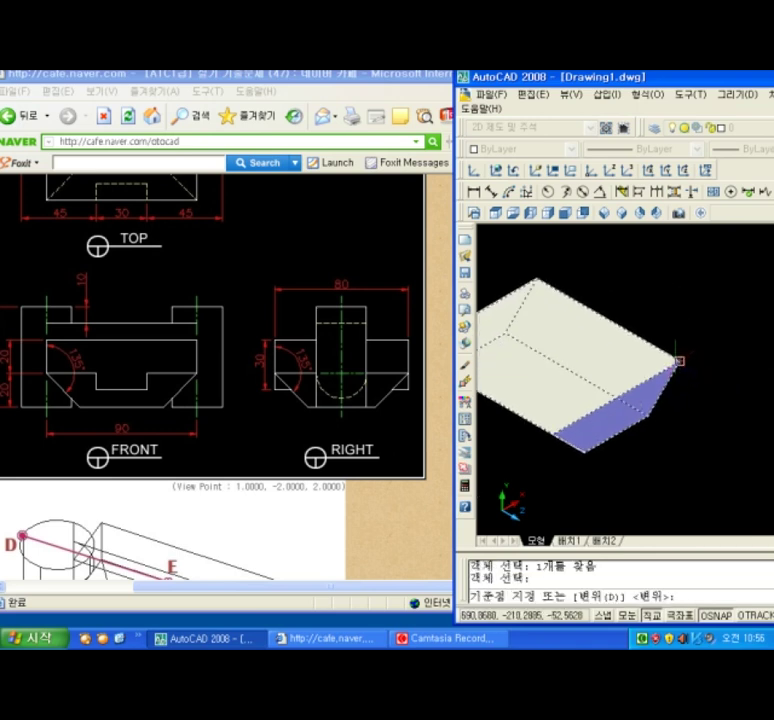
{"action": "left_click", "coordinate": [680, 360]}
{"action": "scroll", "coordinate": [660, 420], "scroll_direction": "down", "scroll_amount": 3}
{"action": "scroll", "coordinate": [610, 400], "scroll_direction": "up", "scroll_amount": 5}
{"action": "left_click", "coordinate": [614, 328]}
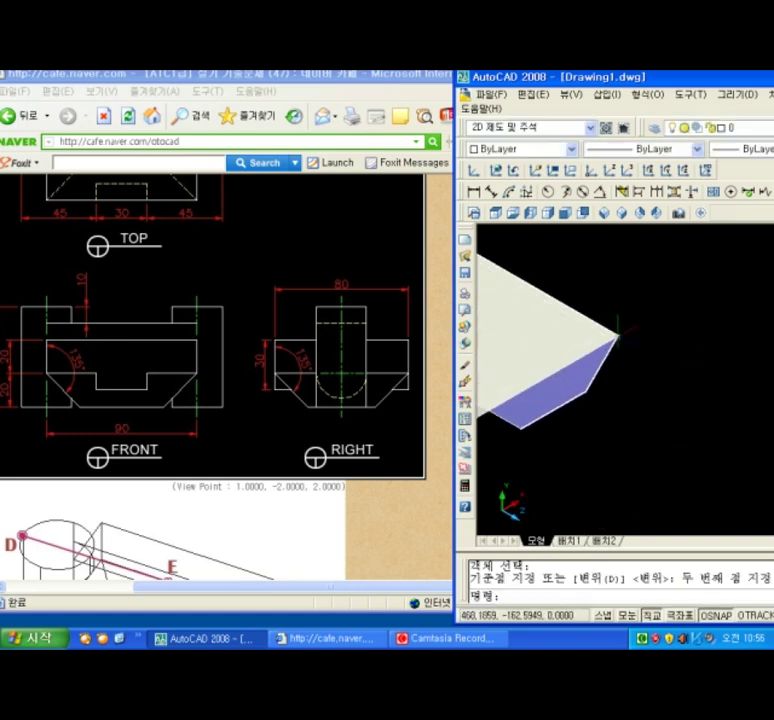
{"action": "scroll", "coordinate": [652, 380], "scroll_direction": "down", "scroll_amount": 3}
{"action": "left_click", "coordinate": [598, 385]}
{"action": "left_click", "coordinate": [571, 149]}
{"action": "left_click", "coordinate": [525, 200]}
{"action": "key", "text": "Escape"}
{"action": "left_click", "coordinate": [588, 393]}
{"action": "key", "text": "Escape"}
{"action": "type", "text": "sha"}
{"action": "key", "text": "Return"}
{"action": "key", "text": "Escape"}
{"action": "key", "text": "Escape"}
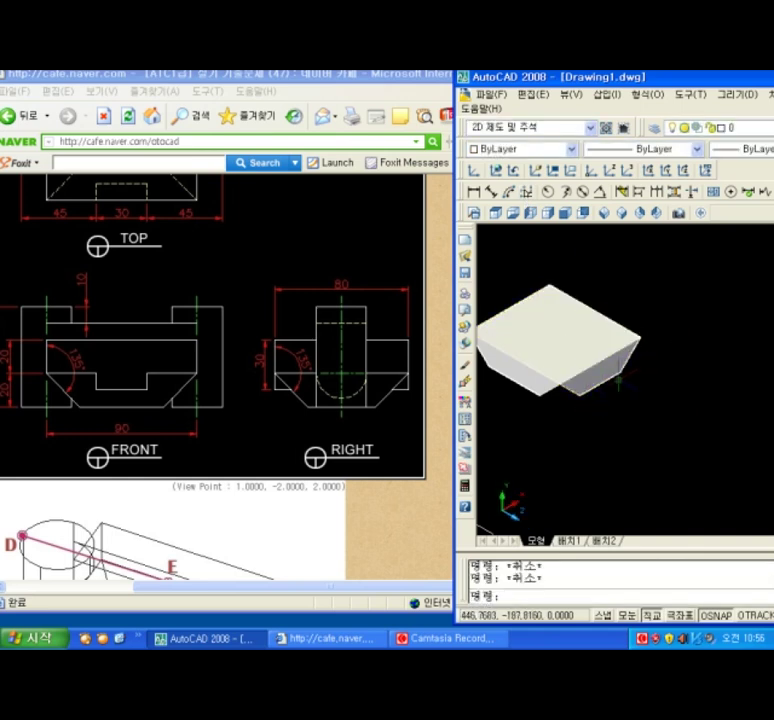
Colour the side-profile solid green and the front-profile solid yellow to tell them apart.
{"action": "left_click", "coordinate": [619, 380]}
{"action": "left_click", "coordinate": [571, 149]}
{"action": "left_click", "coordinate": [496, 212]}
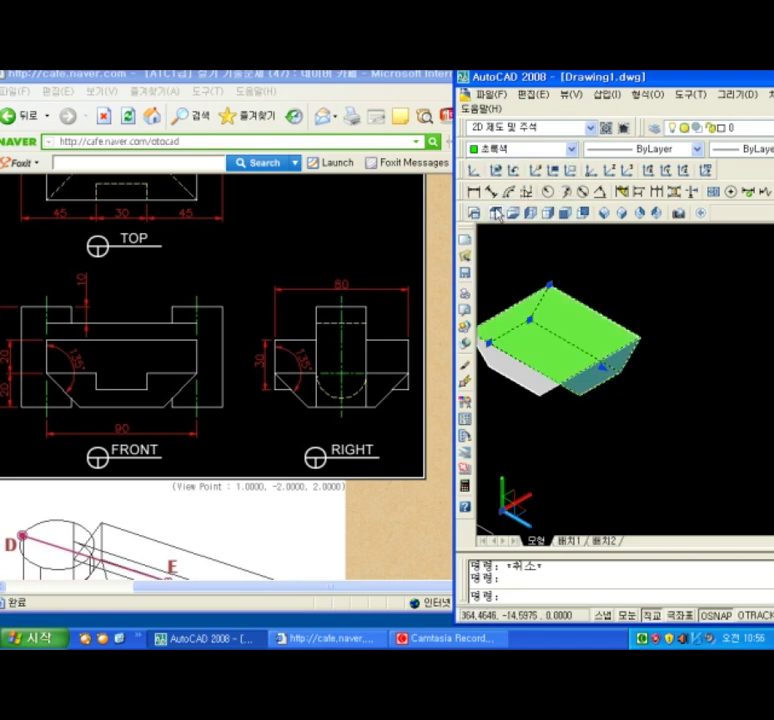
{"action": "key", "text": "Escape"}
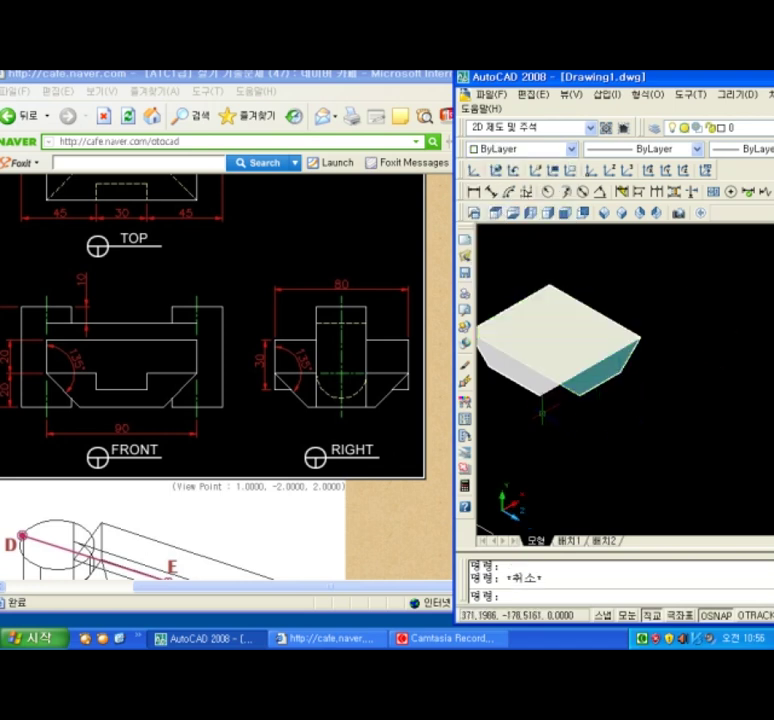
{"action": "left_click", "coordinate": [612, 372]}
{"action": "left_click", "coordinate": [571, 149]}
{"action": "left_click", "coordinate": [491, 202]}
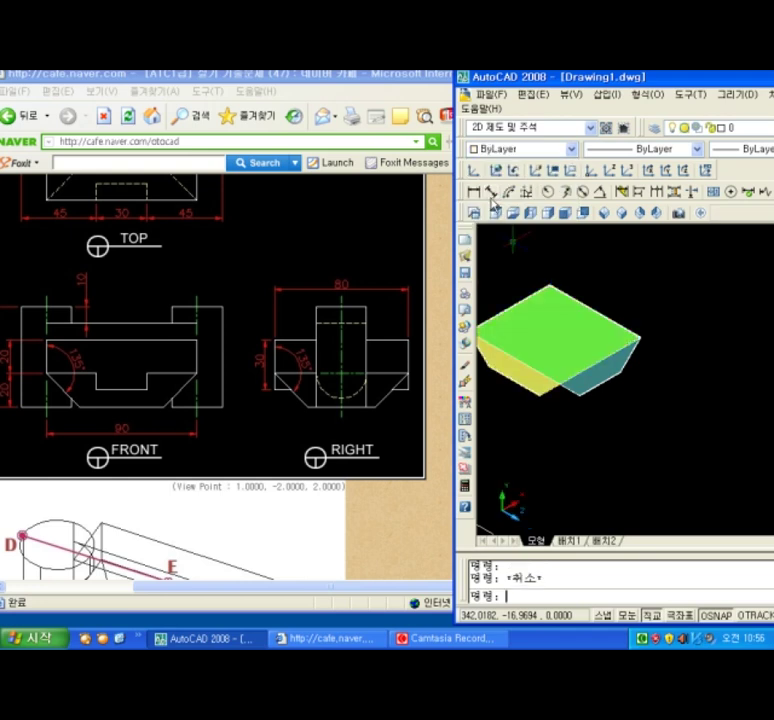
{"action": "scroll", "coordinate": [531, 405], "scroll_direction": "up", "scroll_amount": 2}
{"action": "middle_click_drag", "start_coordinate": [556, 425], "coordinate": [622, 429]}
{"action": "middle_click_drag", "start_coordinate": [709, 429], "coordinate": [655, 432], "text": "shift"}
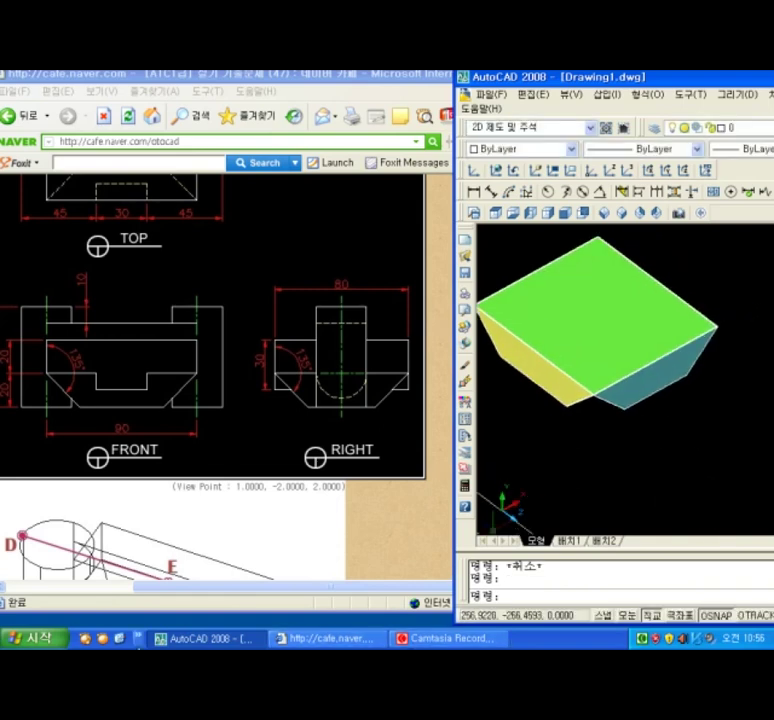
Launch the Hangul 2007 word processor with a blank document and minimise the Camtasia Recorder window.
{"action": "left_click", "coordinate": [38, 637]}
{"action": "mouse_move", "coordinate": [69, 583]}
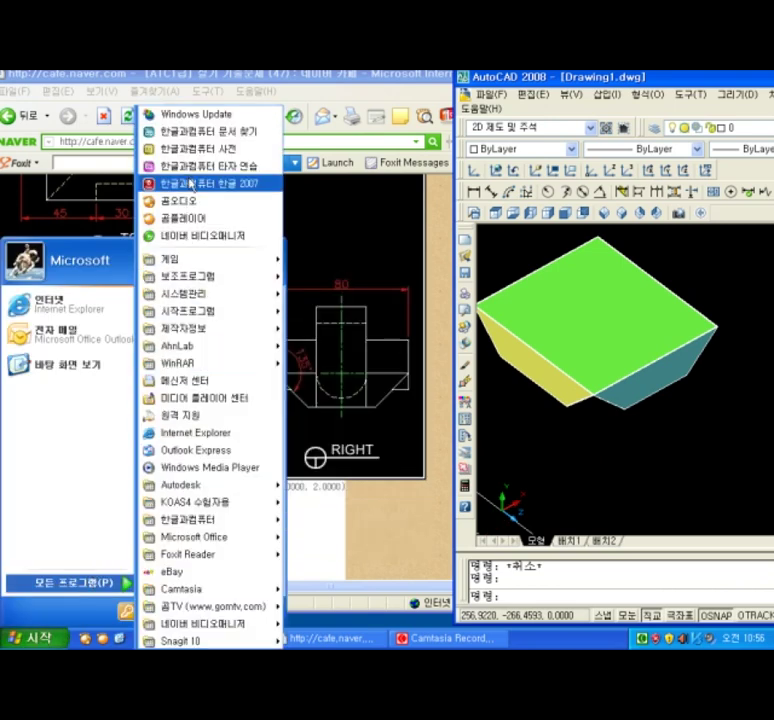
{"action": "left_click", "coordinate": [189, 181]}
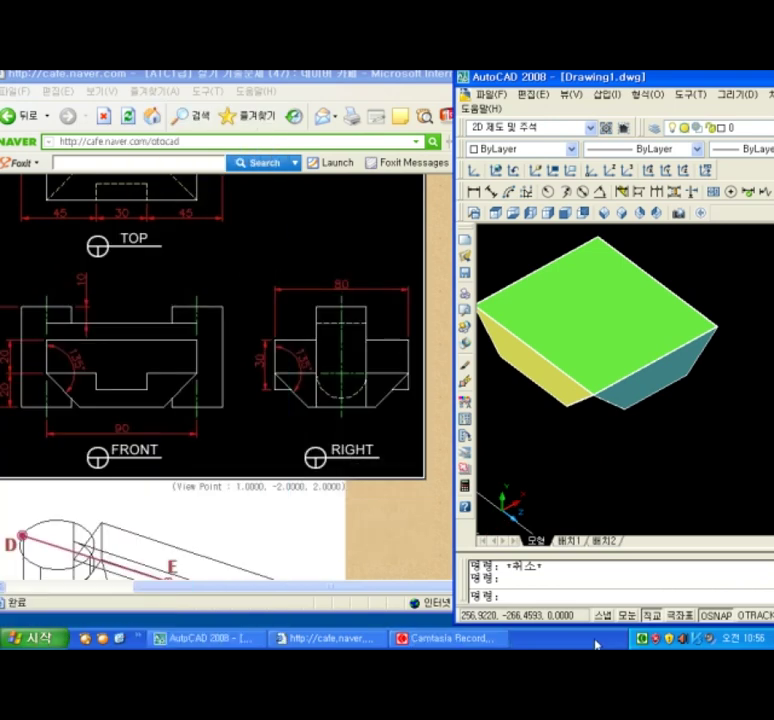
{"action": "left_click", "coordinate": [643, 640]}
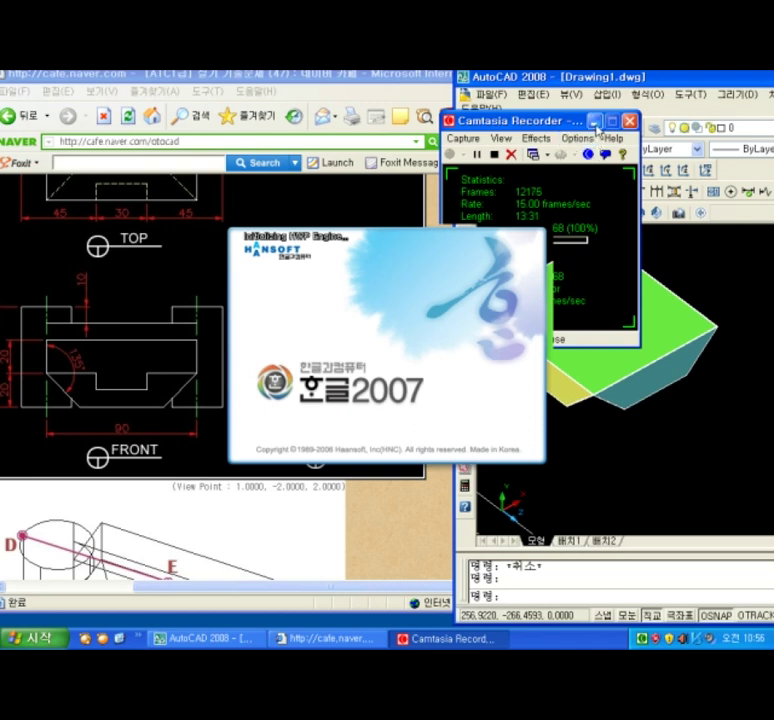
{"action": "left_click", "coordinate": [595, 121]}
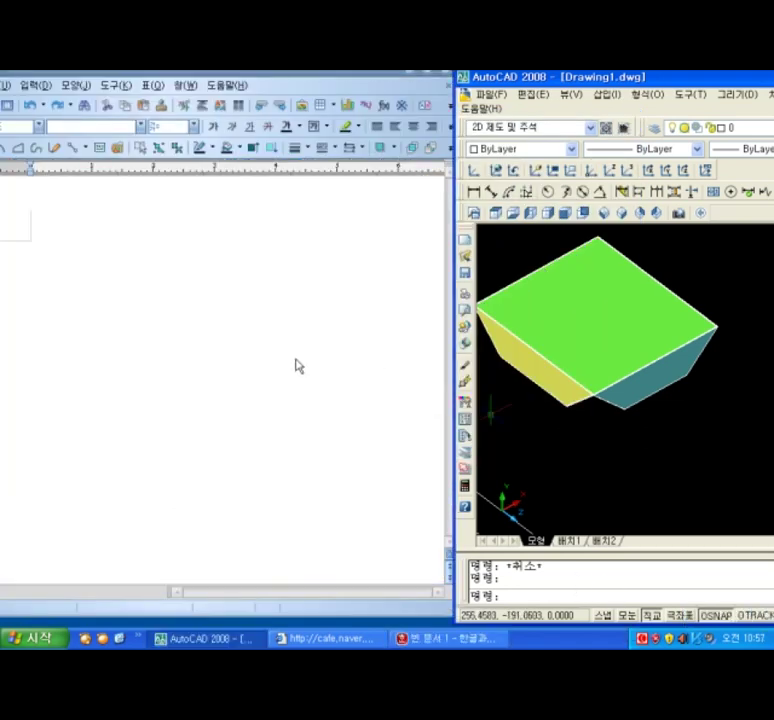
Write the note "교집합", "intersection , In 엔터" and "교차하는 물체들 선택 엔터" on three lines.
{"action": "type", "text": "교집합"}
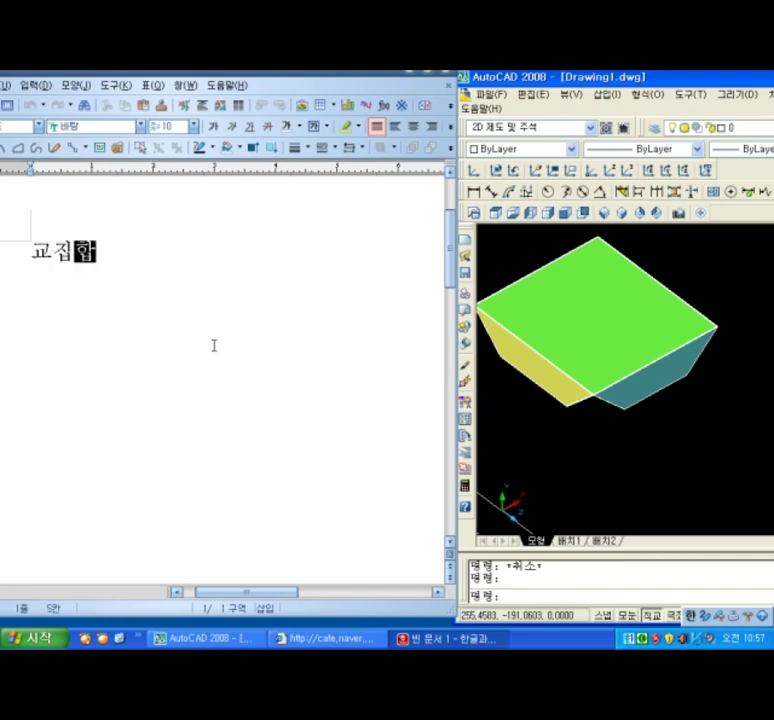
{"action": "key", "text": "Return"}
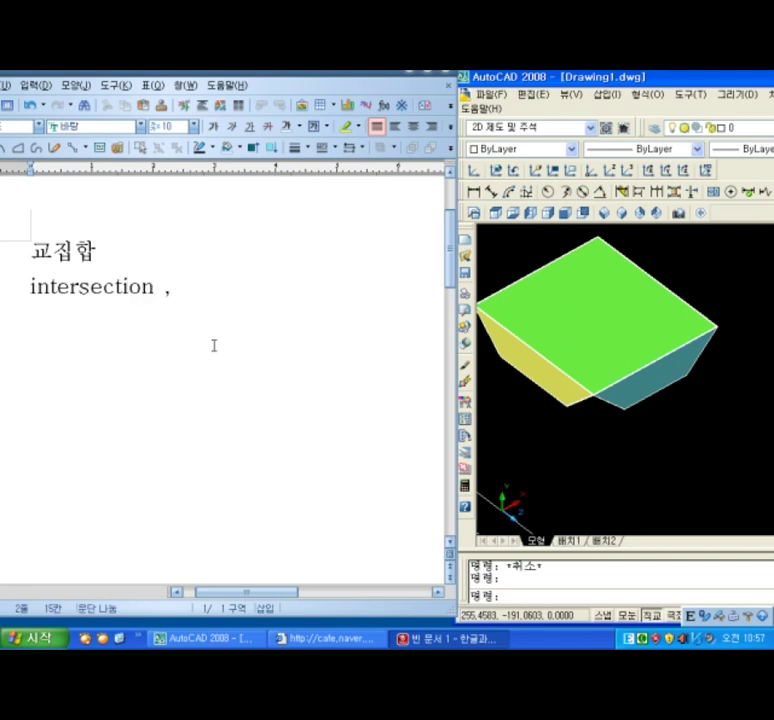
{"action": "type", "text": "엔터"}
{"action": "key", "text": "Return"}
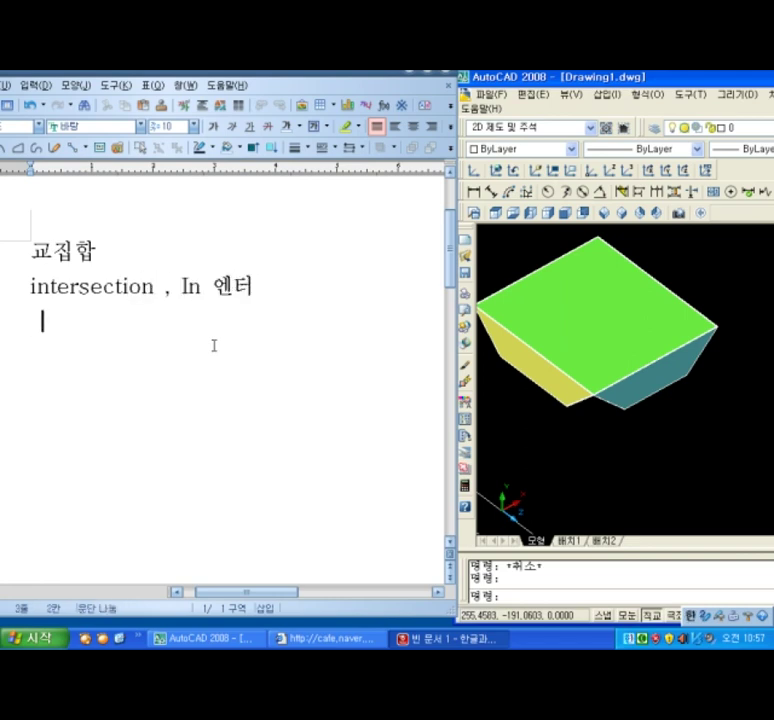
{"action": "type", "text": "교차하는 "}
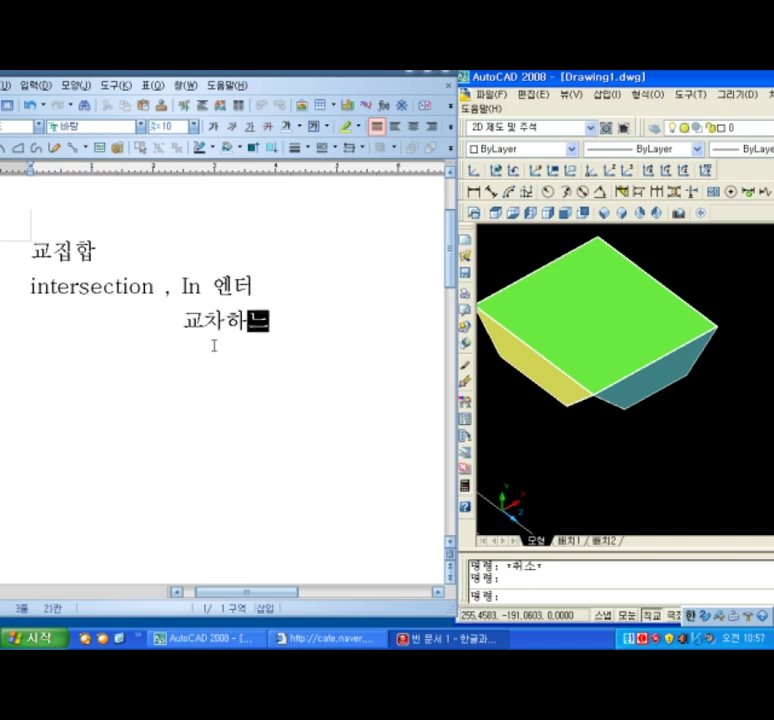
{"action": "type", "text": "물체들 선"}
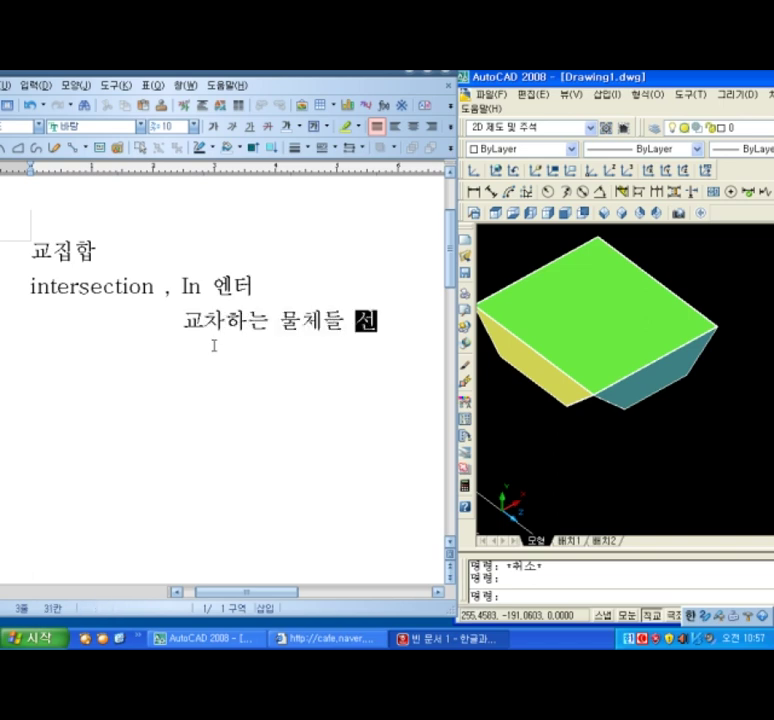
{"action": "type", "text": "택 엔터"}
{"action": "key", "text": "Return"}
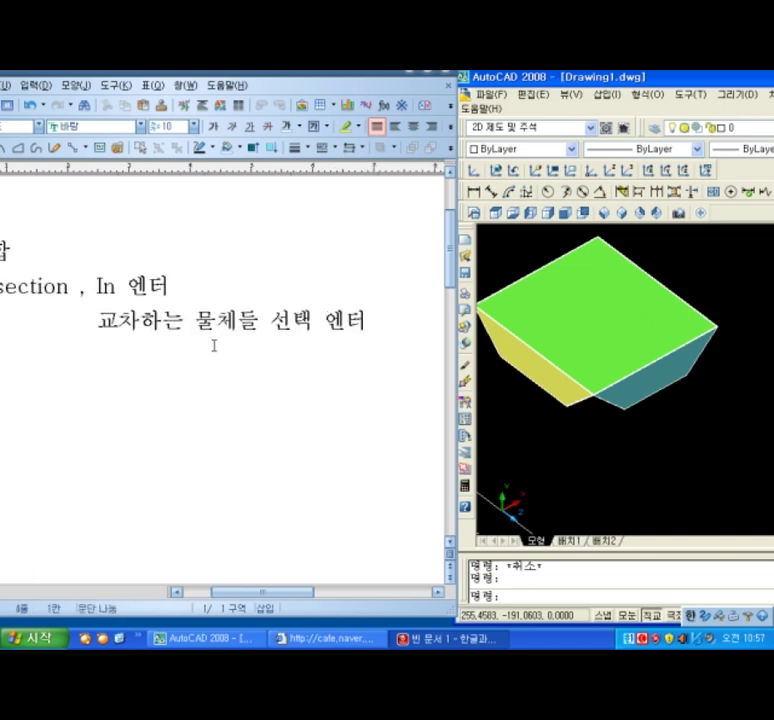
Switch to AutoCAD and intersect the two overlapping trapezoidal solids.
{"action": "left_click", "coordinate": [625, 438]}
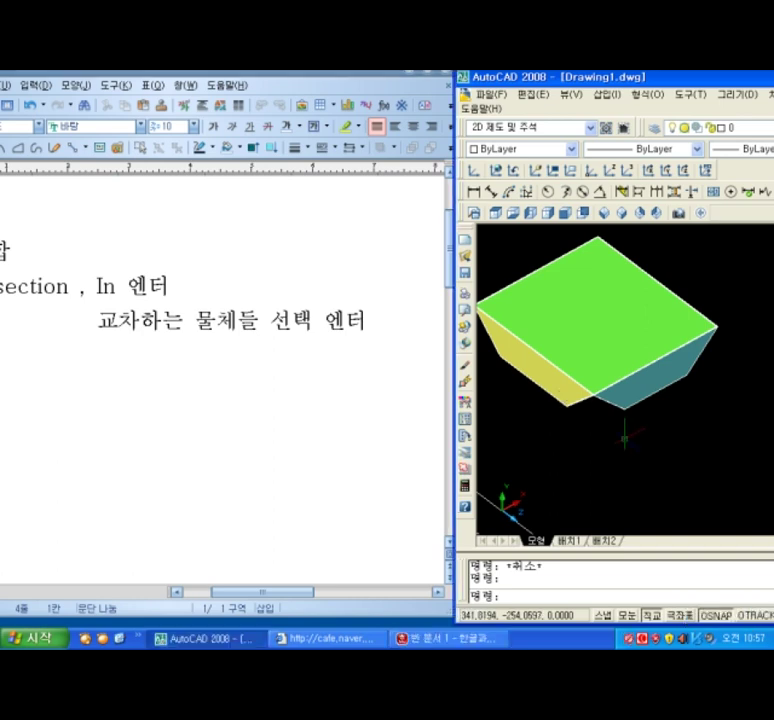
{"action": "type", "text": "in"}
{"action": "key", "text": "Return"}
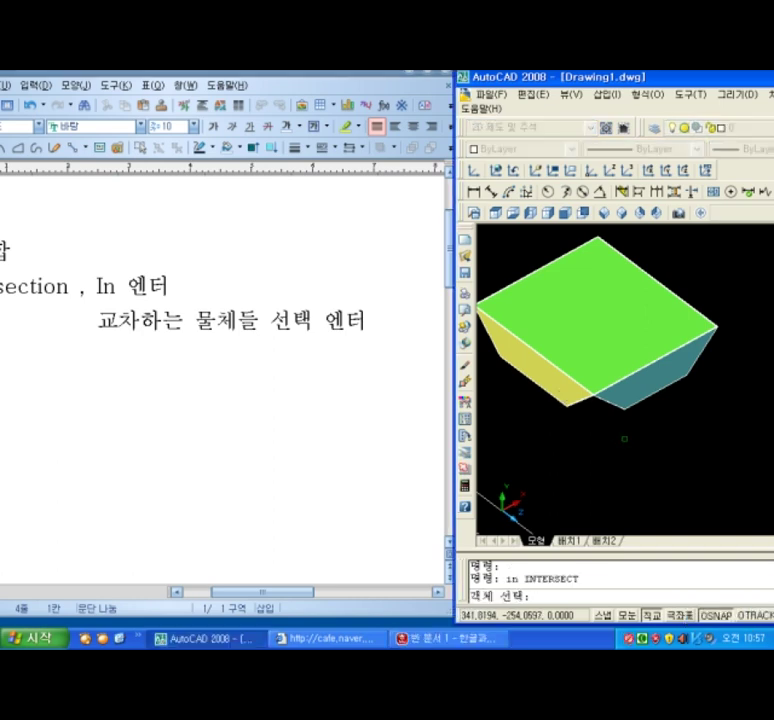
{"action": "left_click", "coordinate": [756, 296]}
{"action": "left_click", "coordinate": [567, 435]}
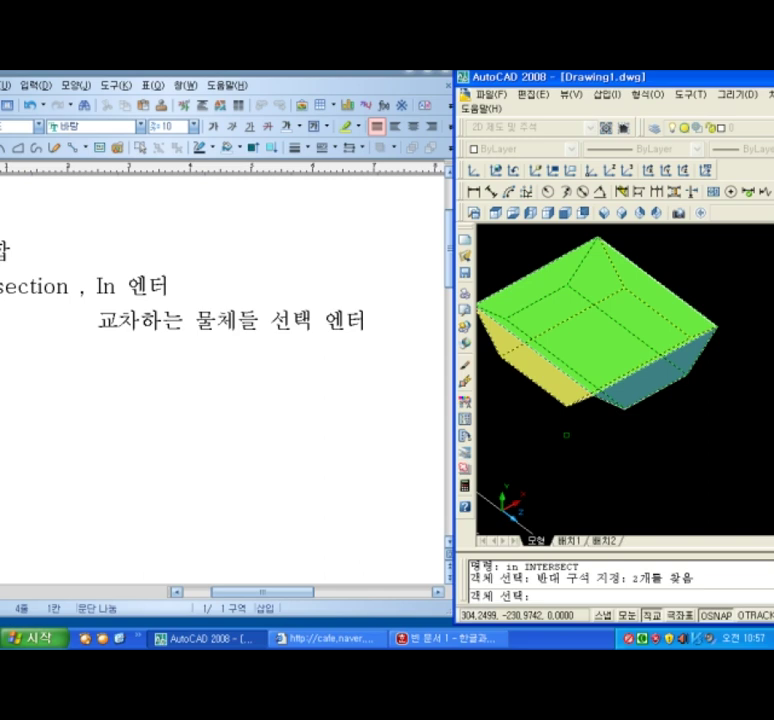
{"action": "key", "text": "Return"}
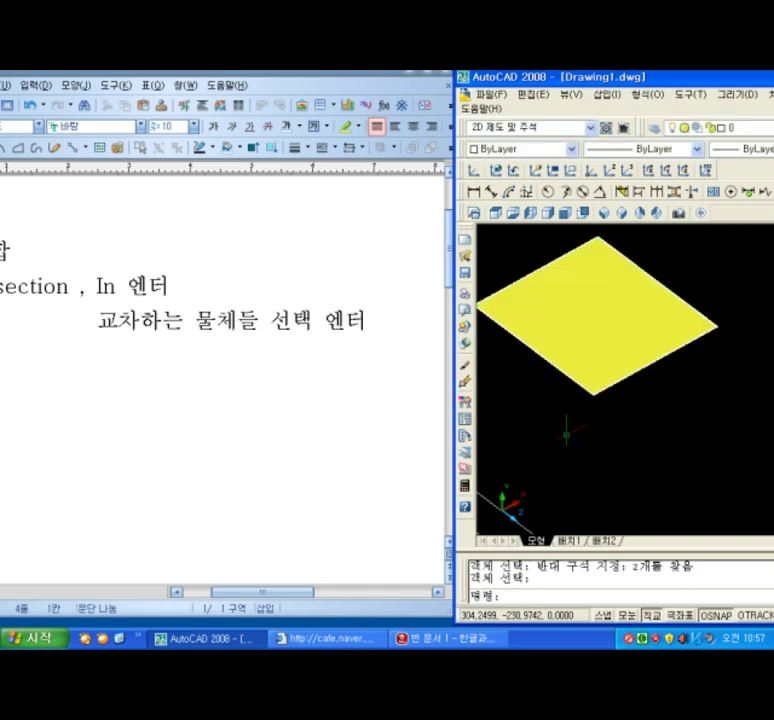
Inspect the intersected solid from a lower viewpoint, and undo the intersection and the view change.
{"action": "middle_click_drag", "start_coordinate": [567, 435], "coordinate": [625, 382], "text": "shift"}
{"action": "key", "text": "ctrl+z"}
{"action": "key", "text": "ctrl+z"}
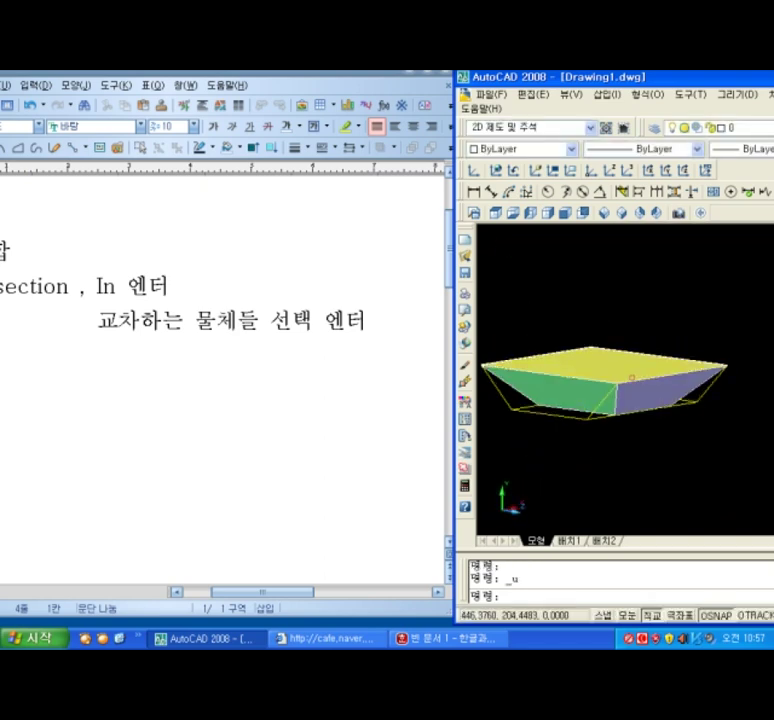
{"action": "key", "text": "ctrl+z"}
{"action": "key", "text": "ctrl+z"}
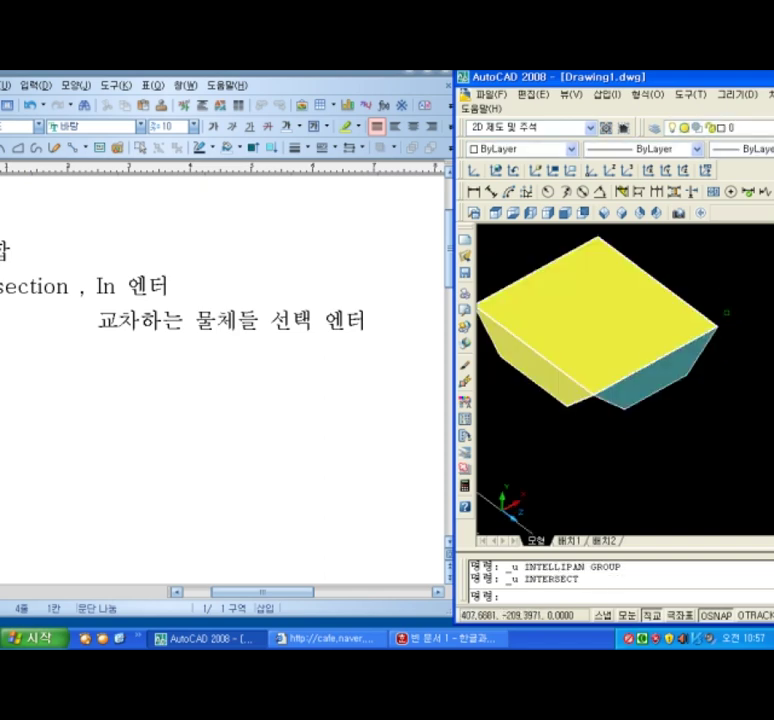
Intersect the green and yellow solids again to keep only their shared volume, and inspect the base from its side.
{"action": "mouse_move", "coordinate": [604, 433]}
{"action": "middle_mouse_down", "text": "shift"}
{"action": "mouse_move", "coordinate": [648, 480]}
{"action": "mouse_move", "coordinate": [614, 356]}
{"action": "mouse_move", "coordinate": [625, 406]}
{"action": "mouse_move", "coordinate": [614, 452]}
{"action": "middle_mouse_up", "text": "shift"}
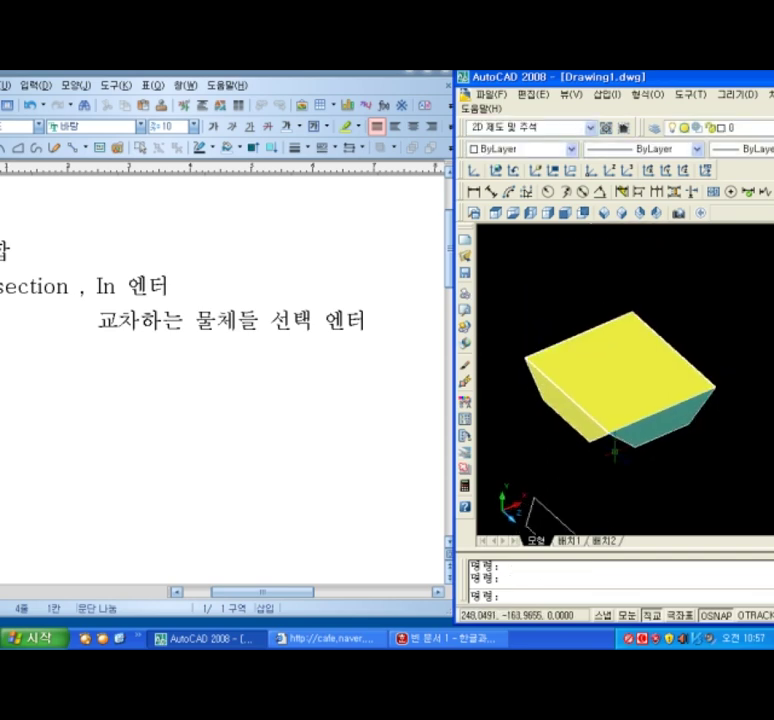
{"action": "type", "text": "n"}
{"action": "key", "text": "Return"}
{"action": "left_click", "coordinate": [694, 470]}
{"action": "left_click", "coordinate": [617, 400]}
{"action": "key", "text": "Return"}
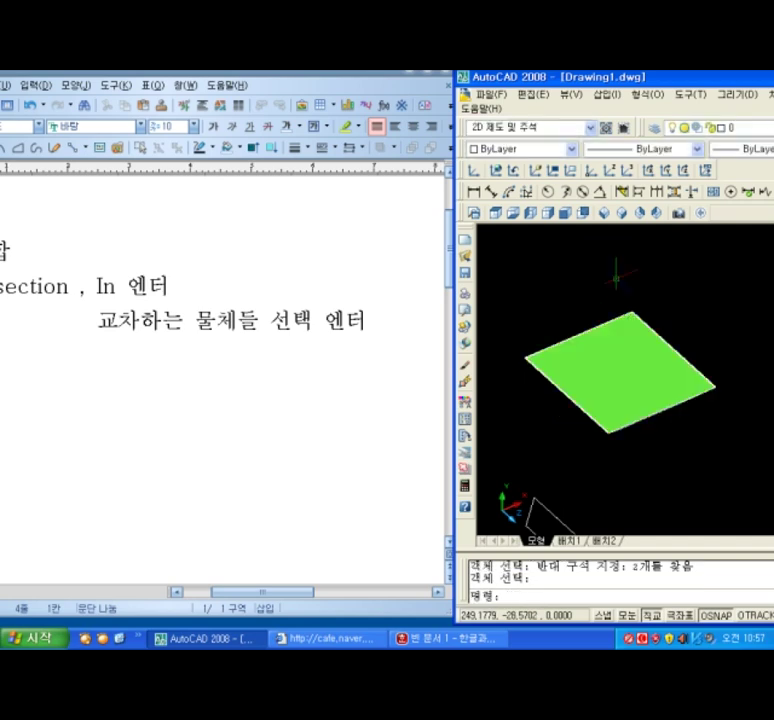
{"action": "middle_click_drag", "start_coordinate": [620, 285], "coordinate": [620, 375], "text": "shift"}
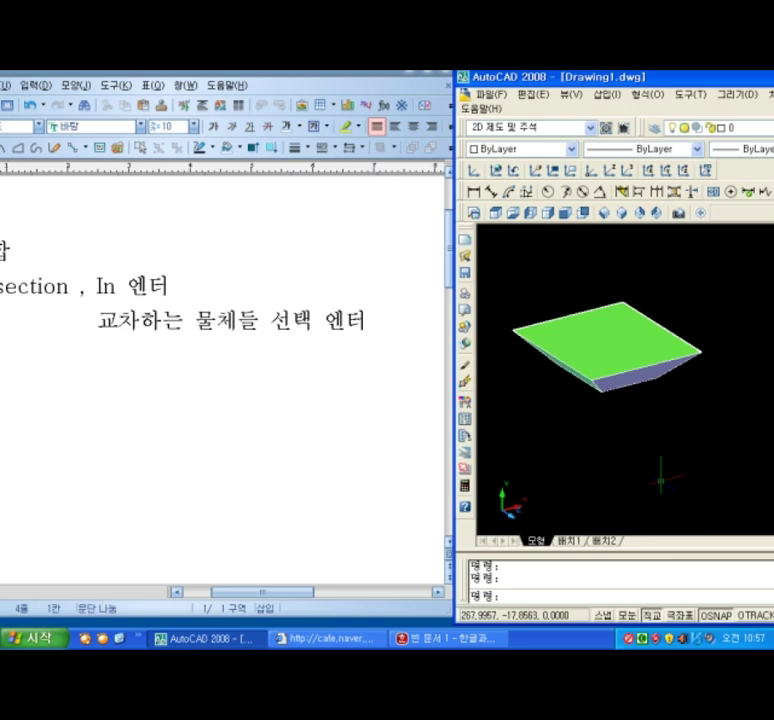